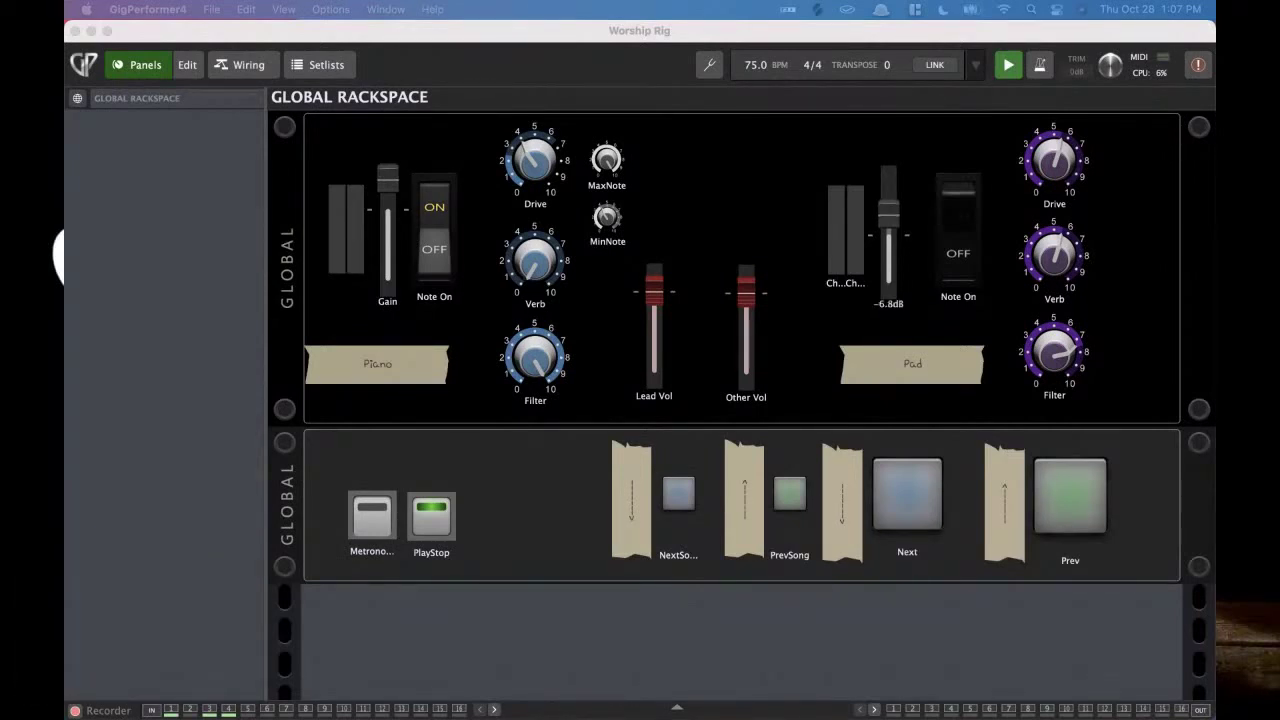
- Examine the message list of the Piano On/Off MIDI filter in the global rackspace's wiring and close its editor
{"action": "left_click", "coordinate": [248, 65]}
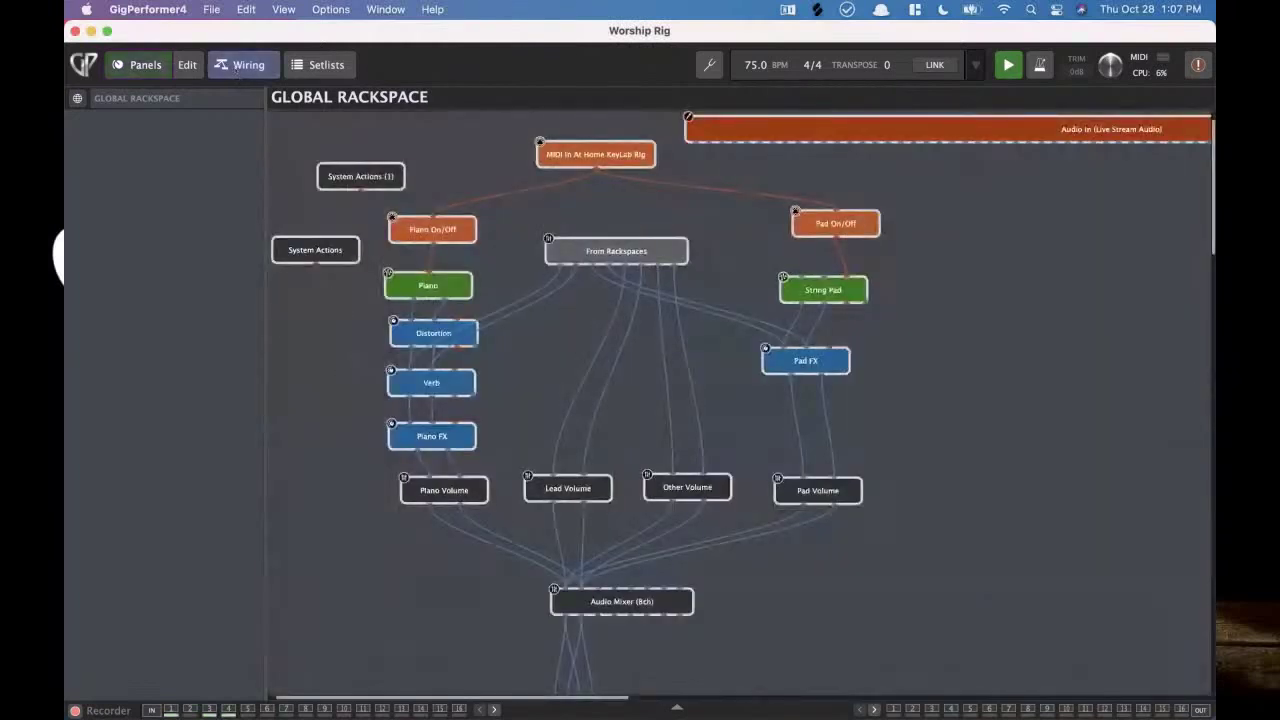
{"action": "mouse_move", "coordinate": [470, 283]}
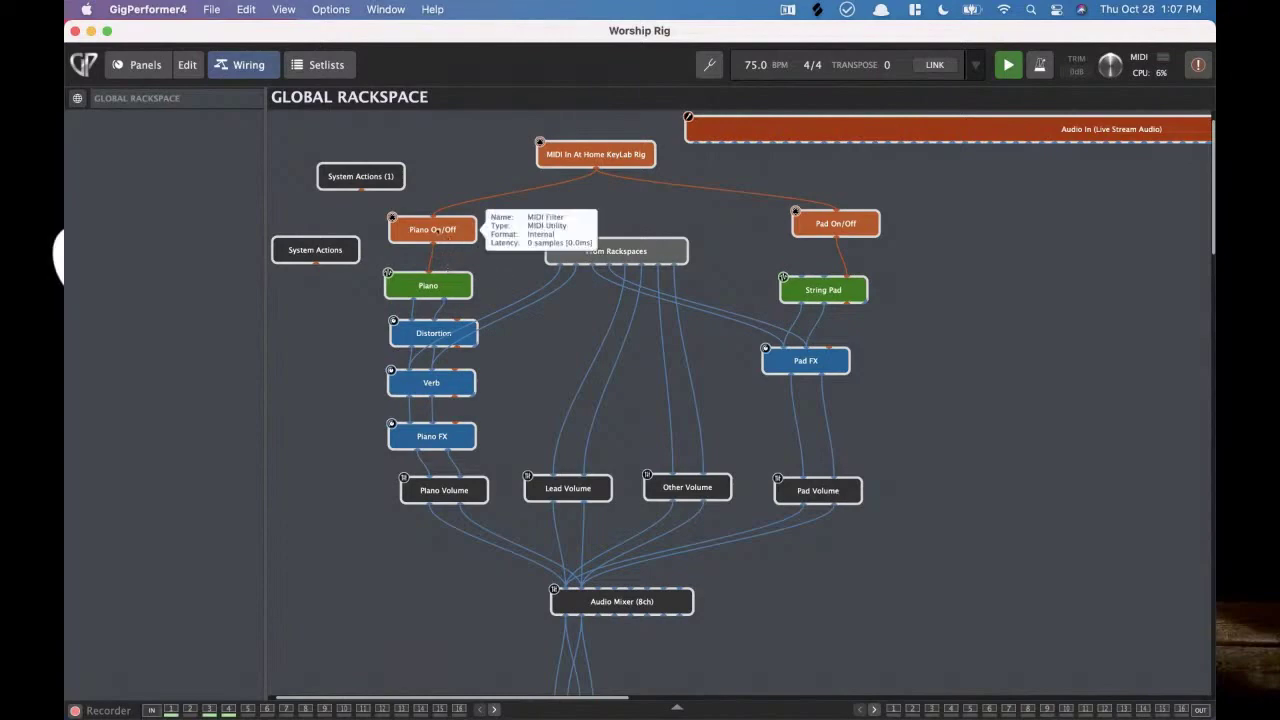
{"action": "left_click", "coordinate": [437, 230]}
{"action": "double_click", "coordinate": [437, 230]}
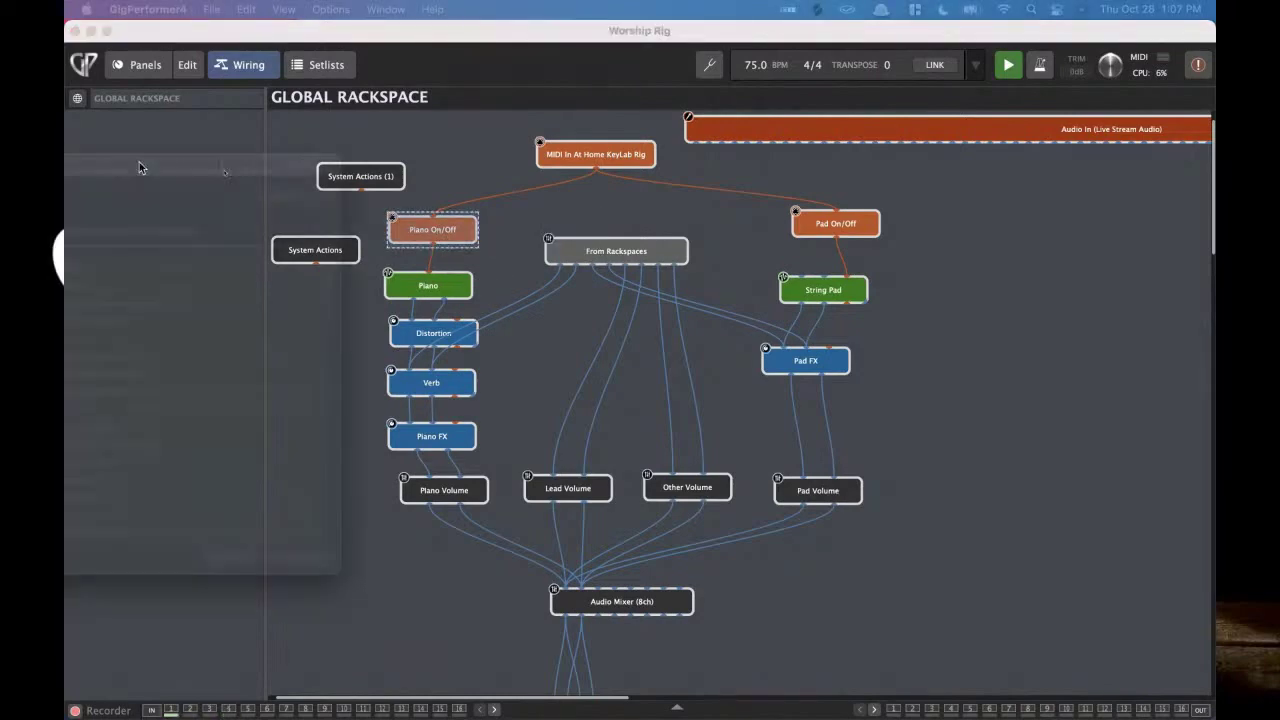
{"action": "left_click_drag", "start_coordinate": [583, 183], "coordinate": [556, 185]}
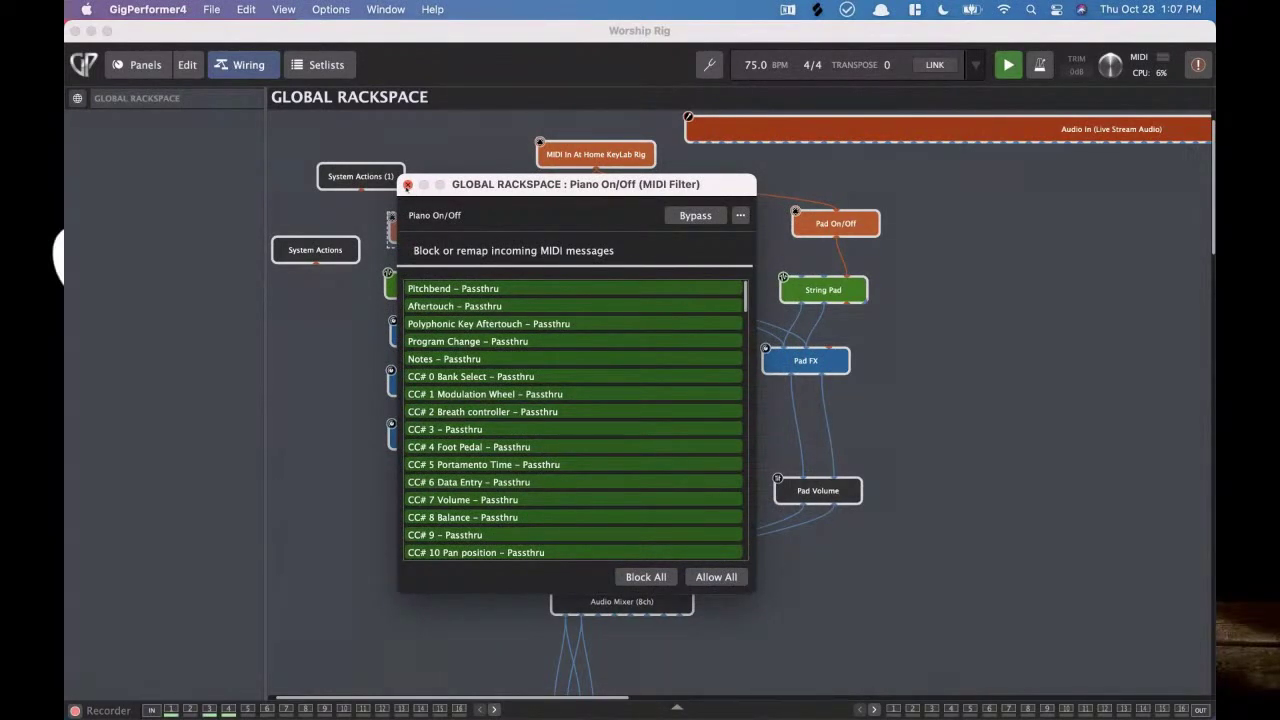
{"action": "left_click", "coordinate": [407, 185]}
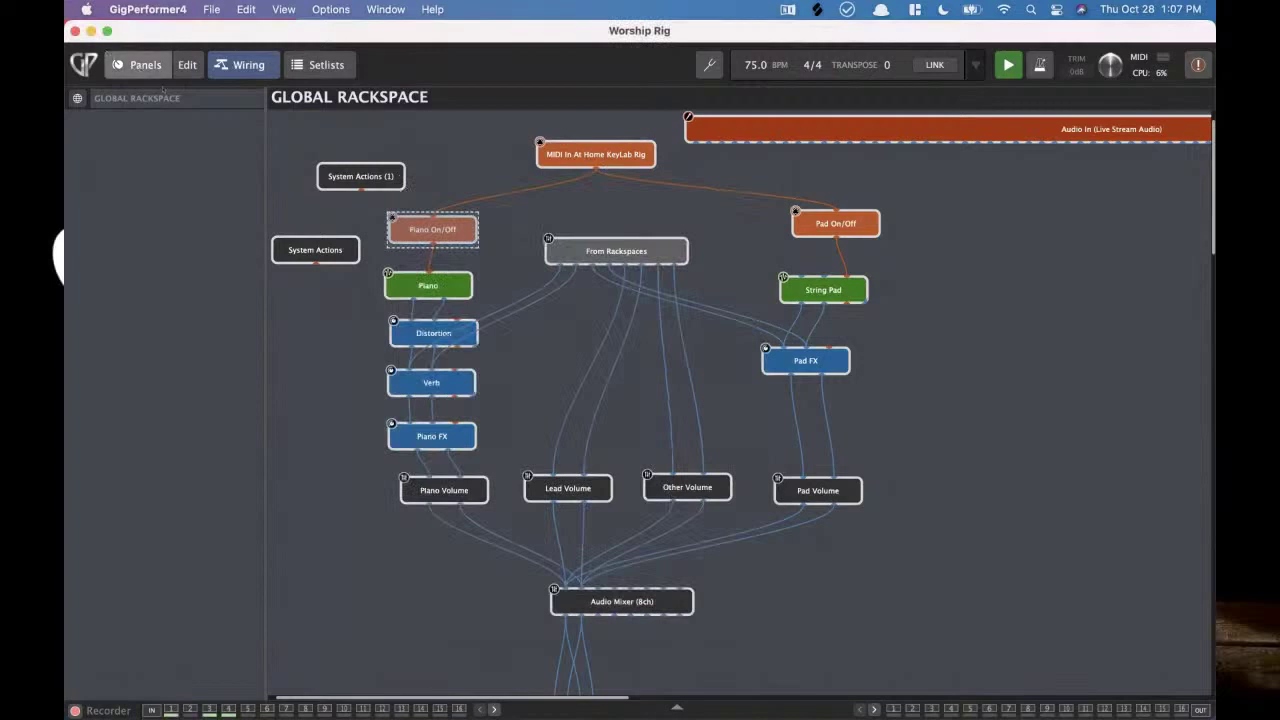
- Compare the Bass rackspace's panel with the global rackspace's panel, ending on the global rackspace
{"action": "left_click", "coordinate": [138, 64]}
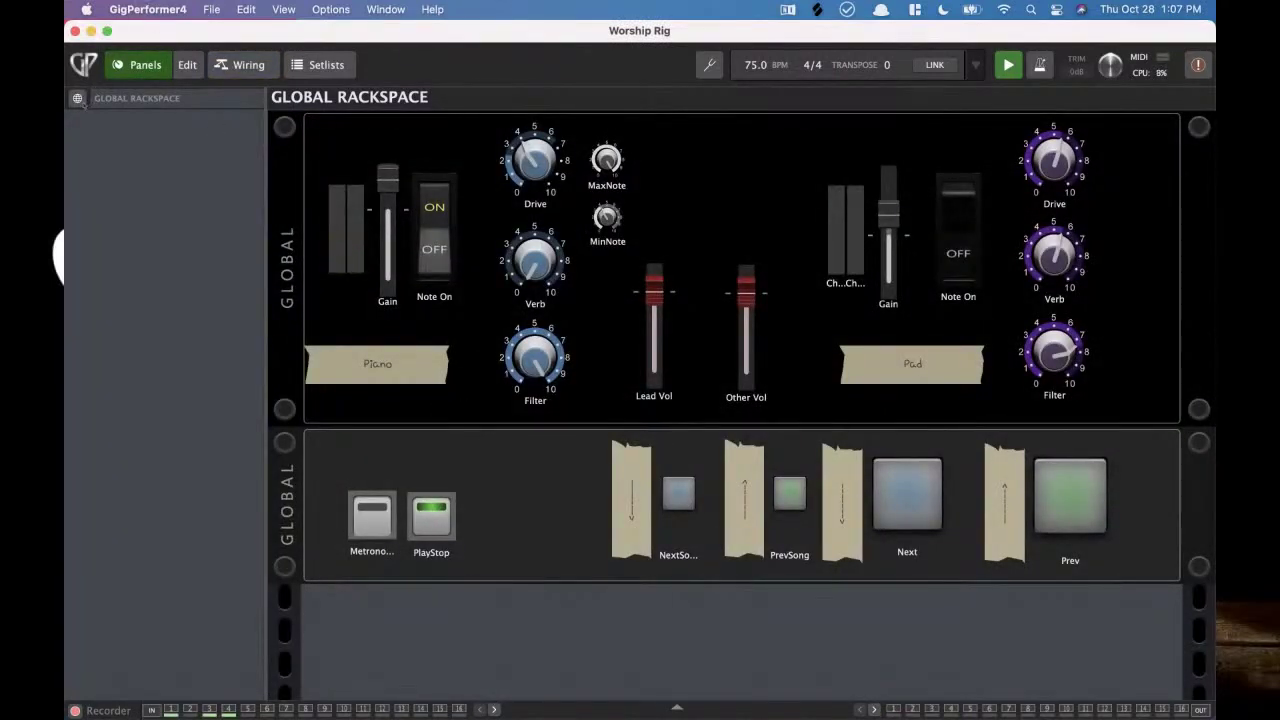
{"action": "left_click", "coordinate": [77, 98]}
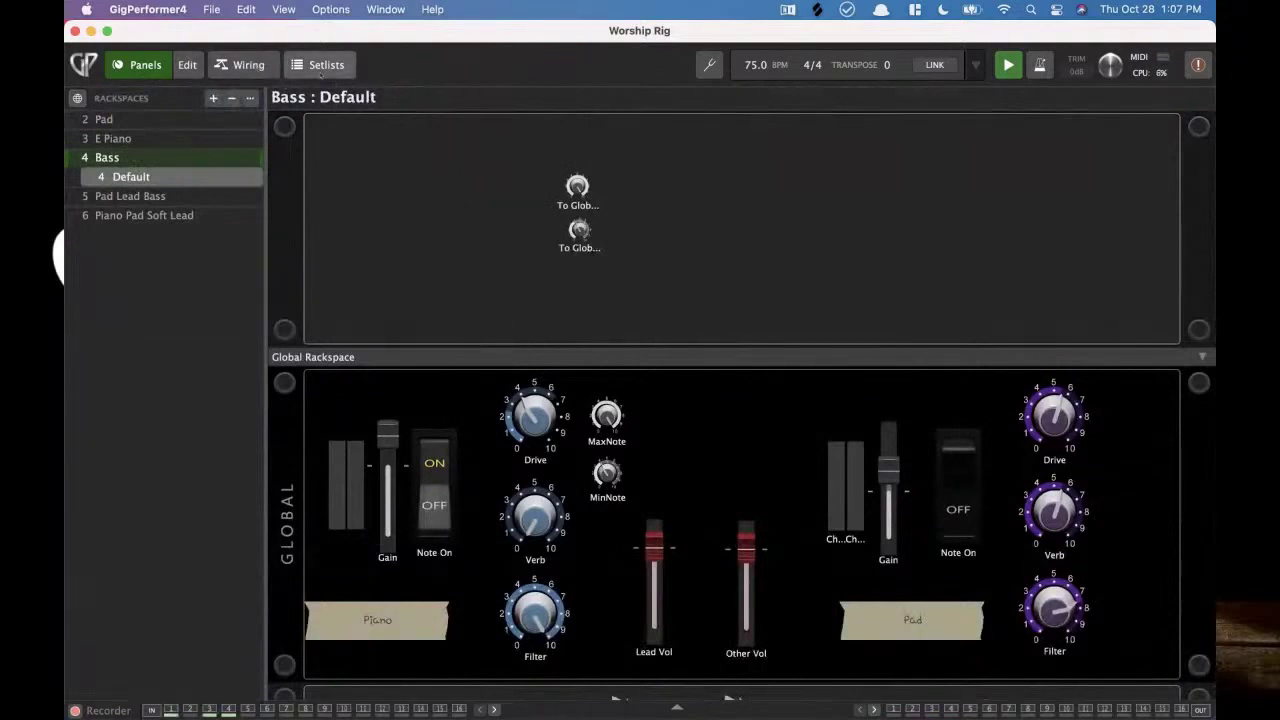
{"action": "left_click", "coordinate": [77, 98]}
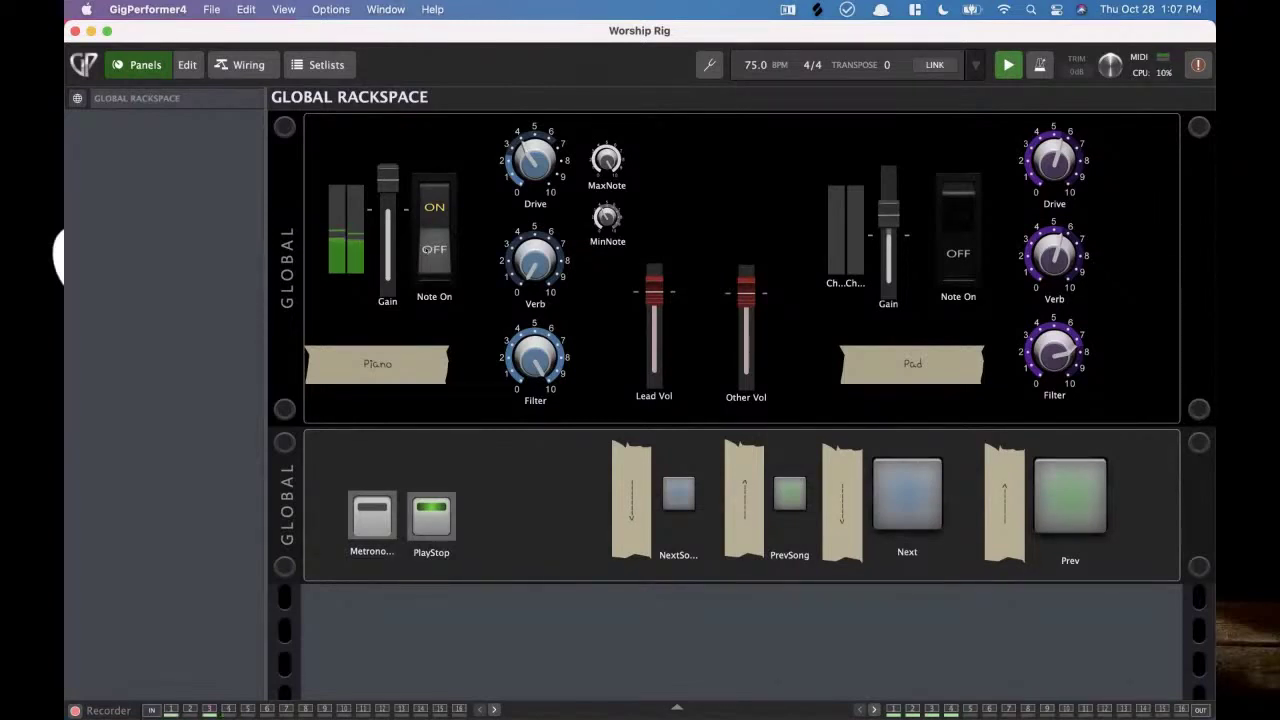
- Switch the piano's Note On control off and back on twice in the global rackspace
{"action": "left_click", "coordinate": [430, 250]}
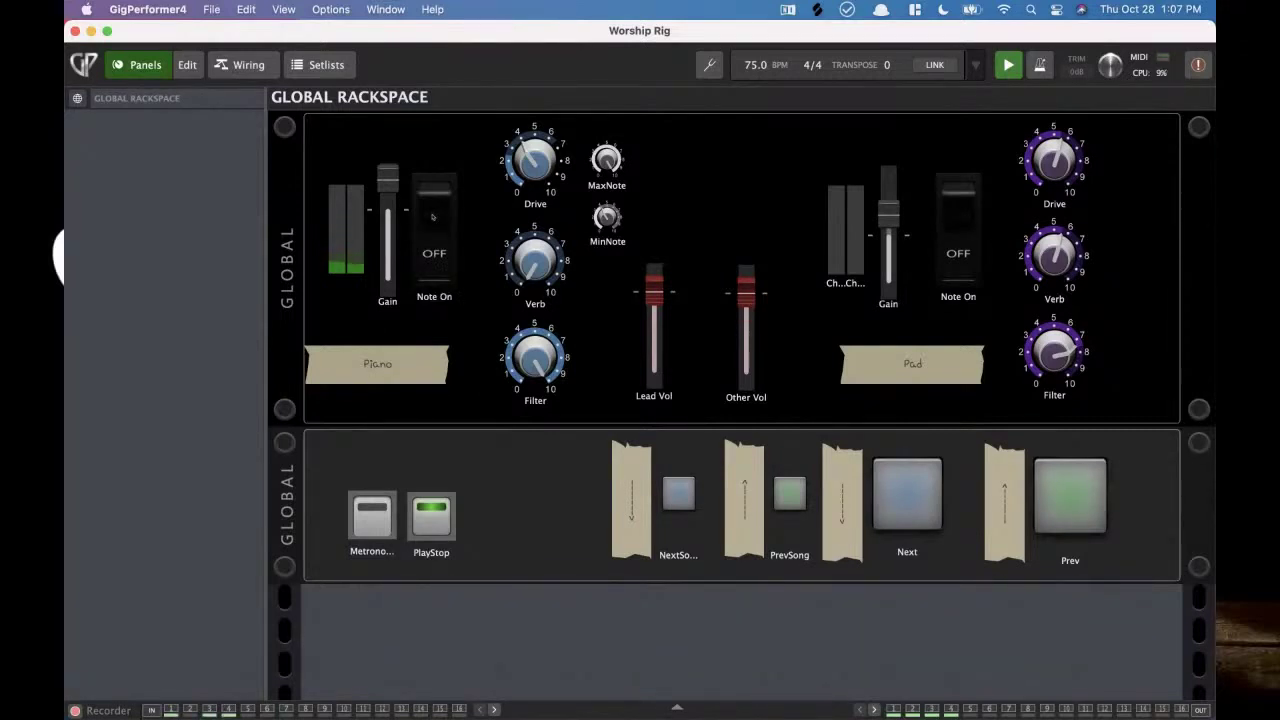
{"action": "left_click", "coordinate": [432, 216]}
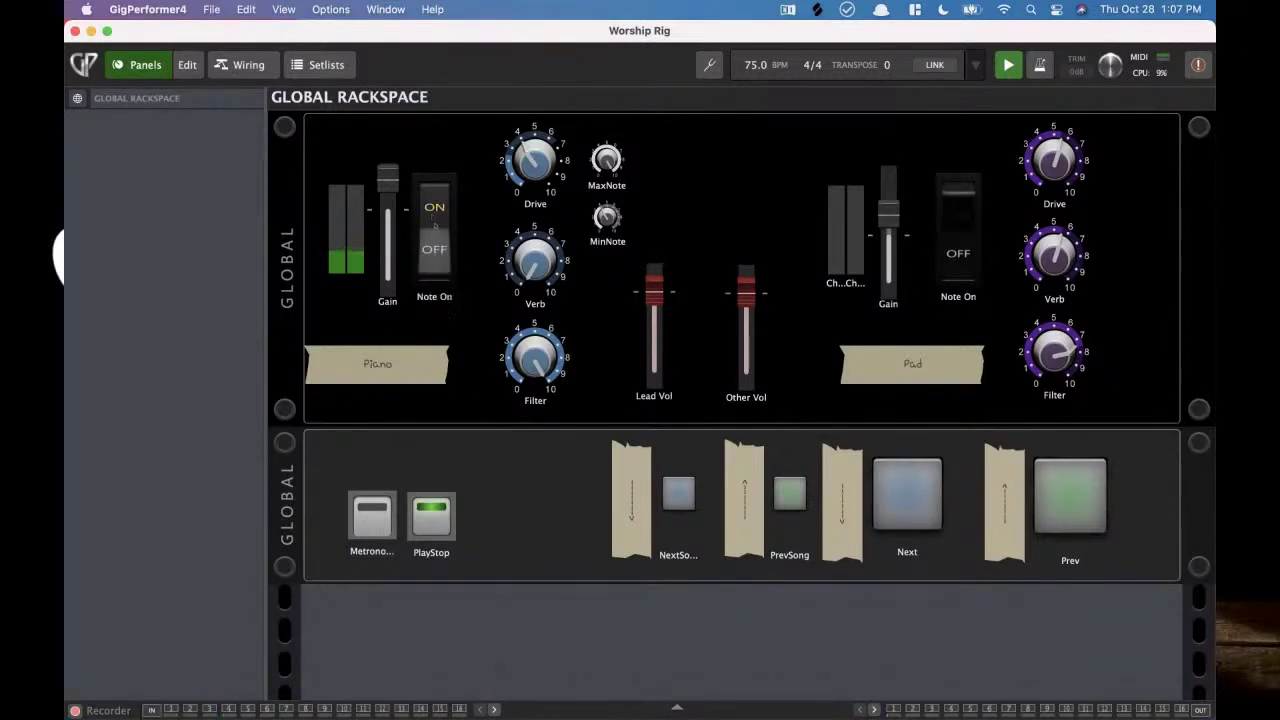
{"action": "left_click", "coordinate": [446, 256]}
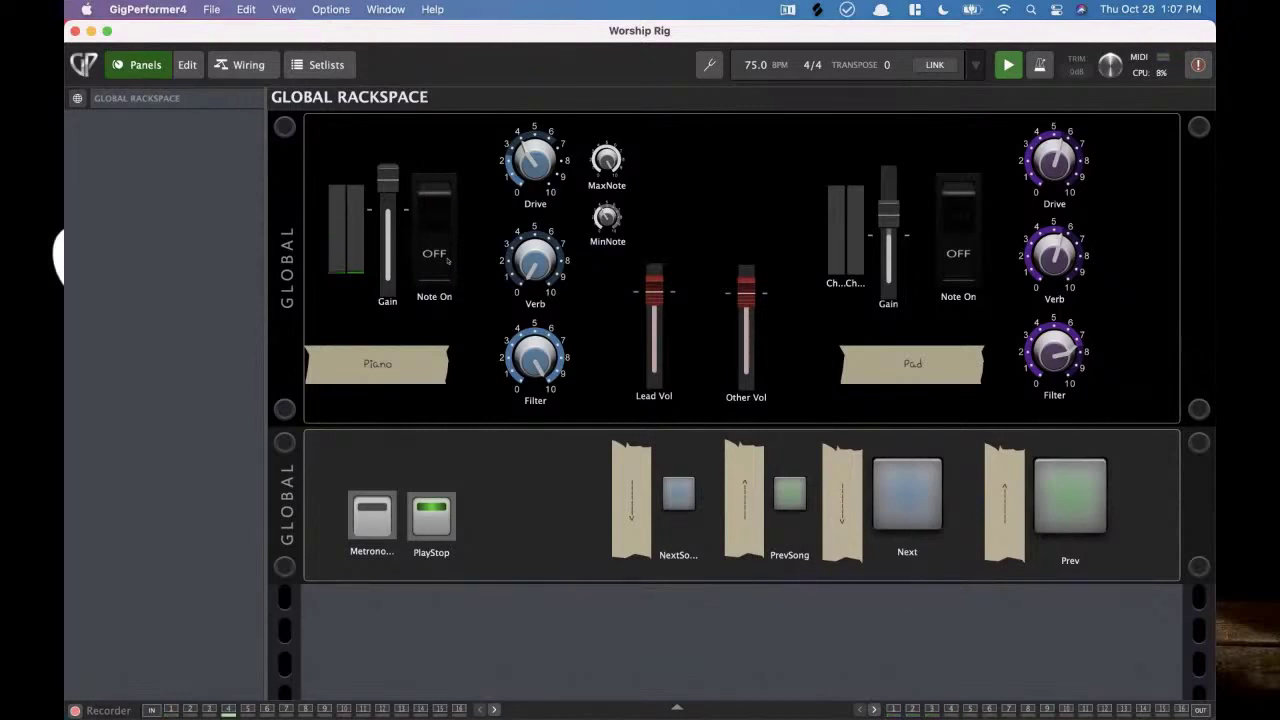
{"action": "left_click", "coordinate": [442, 230]}
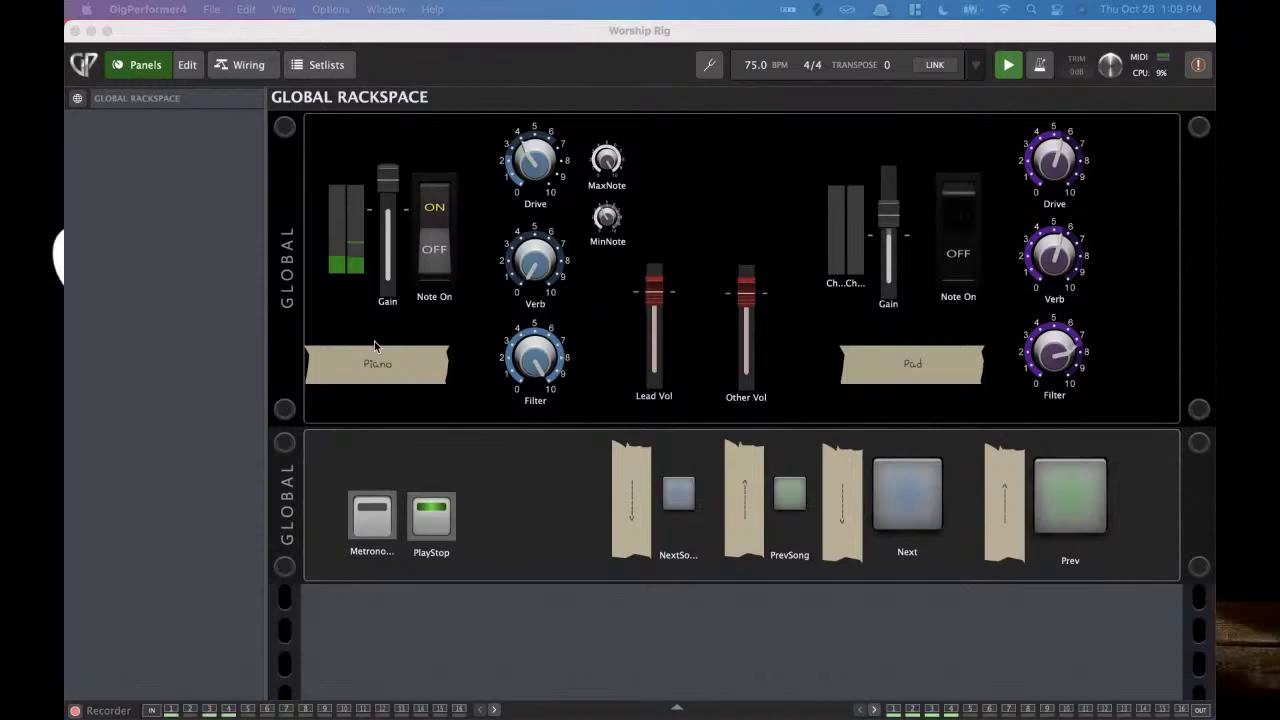
- Look at the E Piano rackspace's panel and return to the Bass rackspace
{"action": "left_click", "coordinate": [78, 99]}
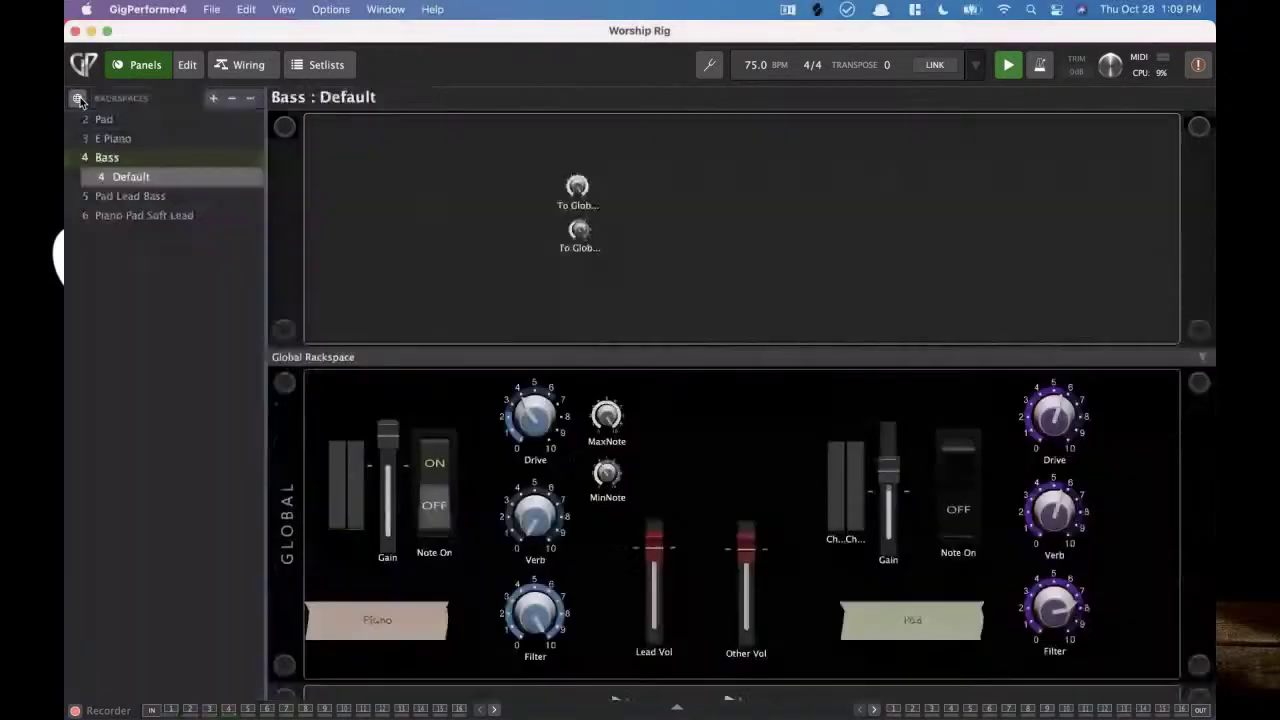
{"action": "left_click", "coordinate": [113, 139]}
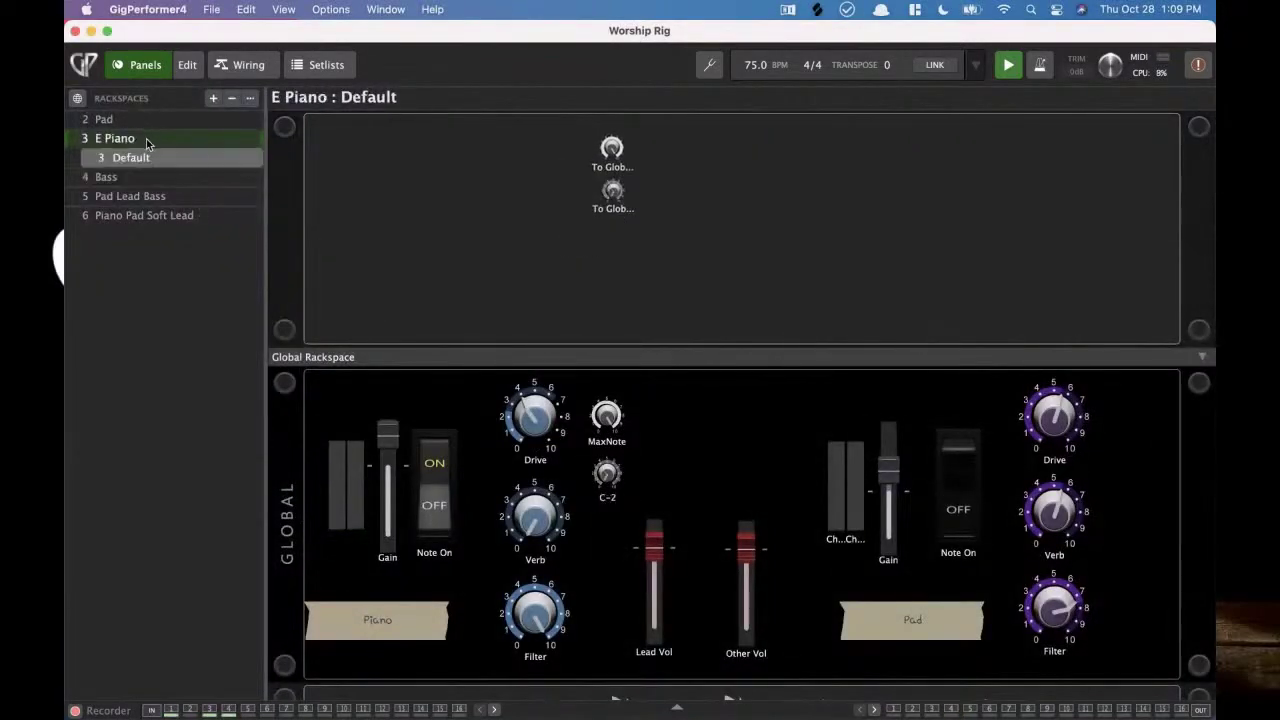
{"action": "scroll", "coordinate": [460, 310], "scroll_direction": "down", "scroll_amount": 2}
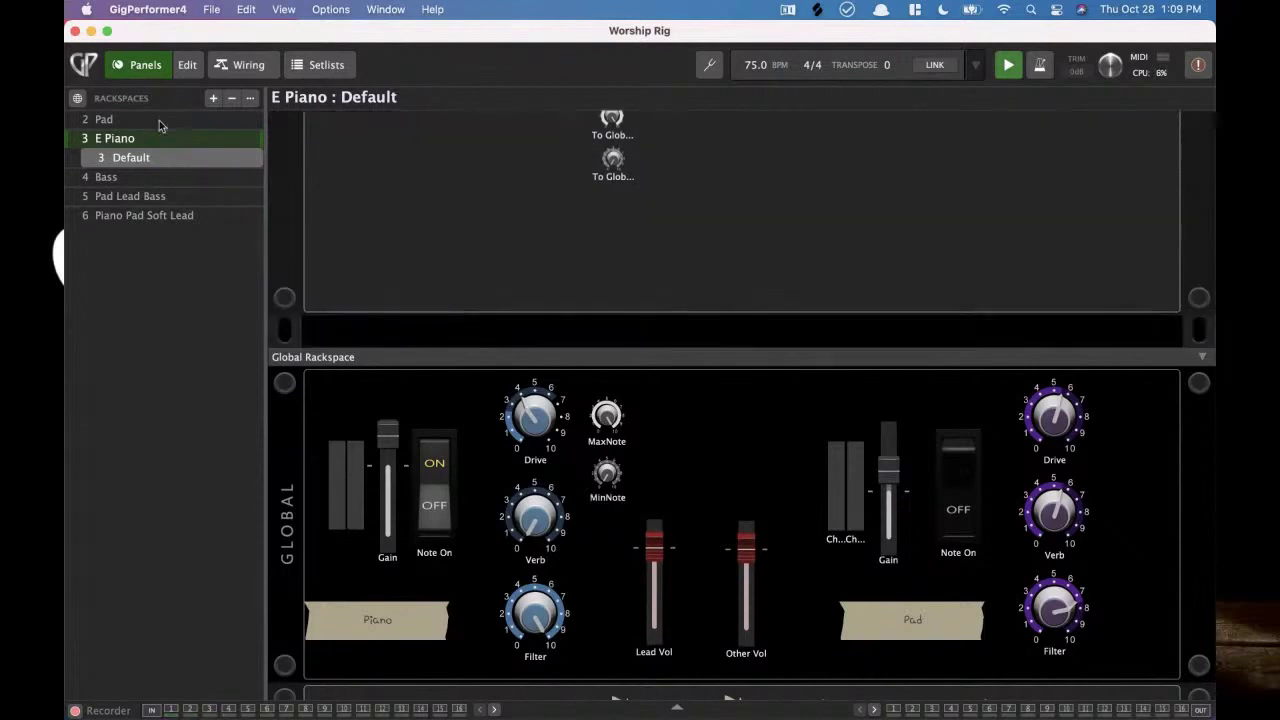
{"action": "left_click", "coordinate": [126, 176]}
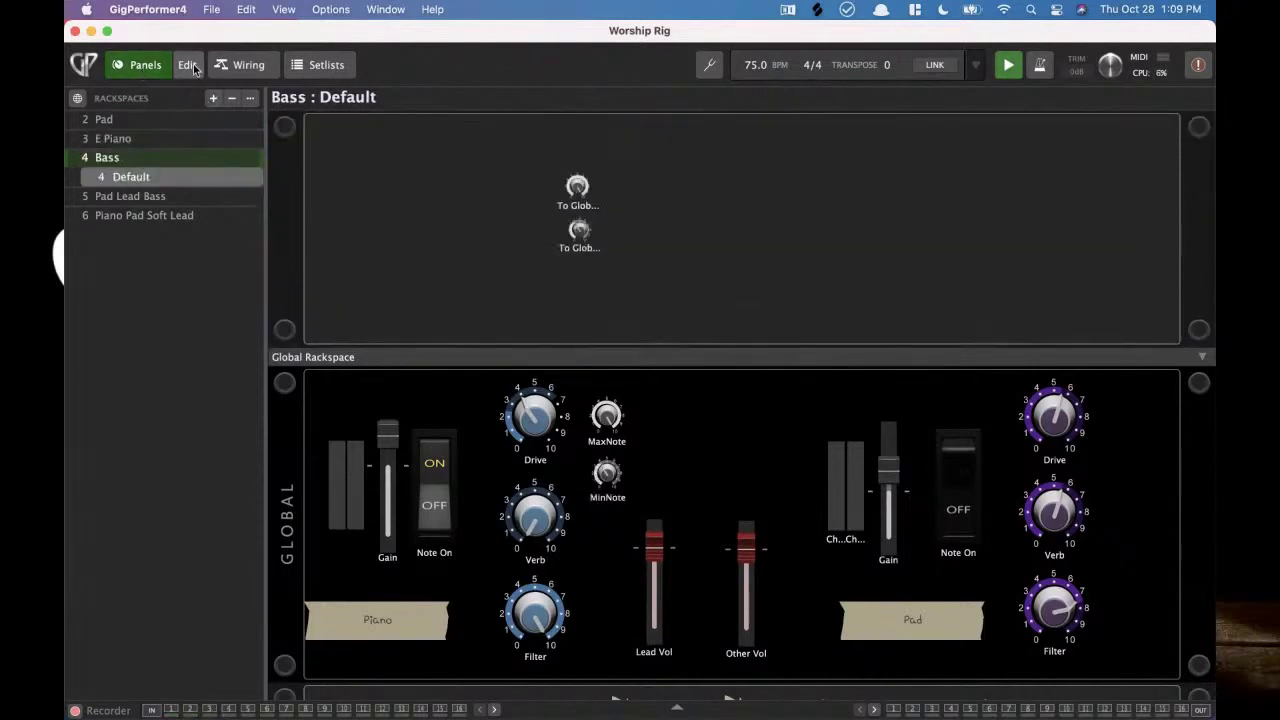
- Inspect the MIDI In block's options in the Bass rackspace's wiring and return to the global rackspace's panel
{"action": "left_click", "coordinate": [243, 64]}
{"action": "right_click", "coordinate": [526, 210]}
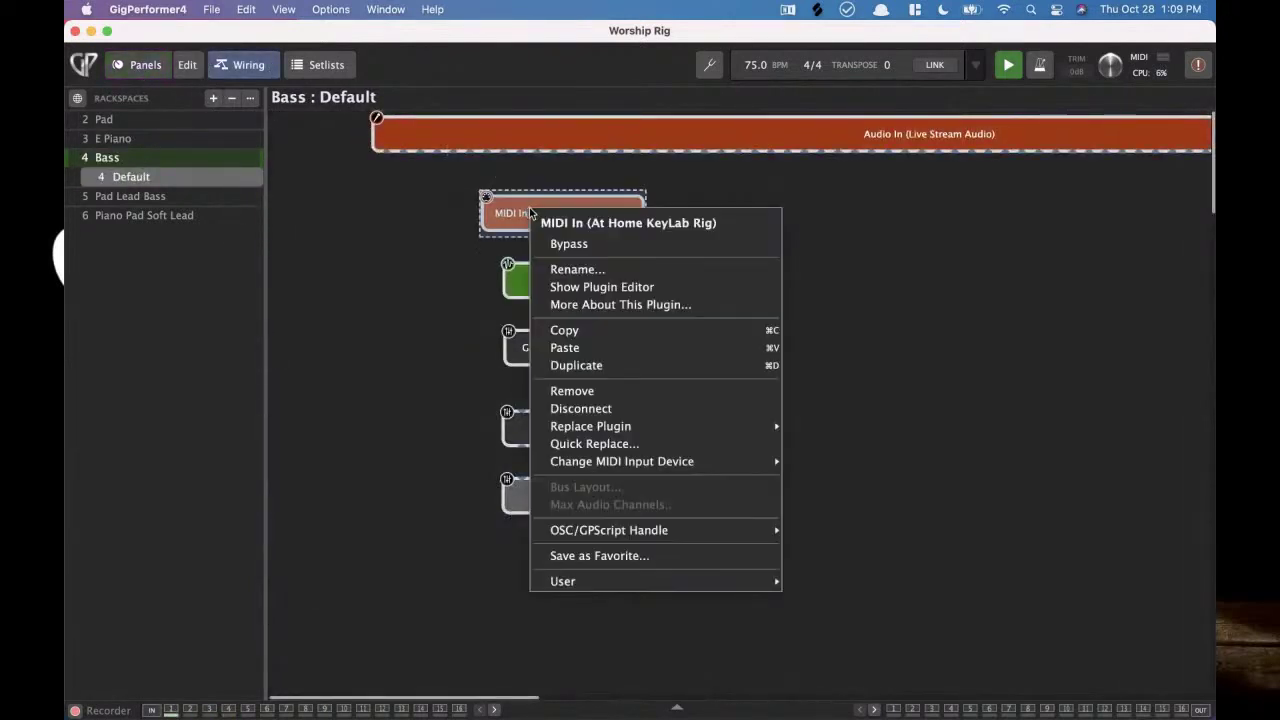
{"action": "key", "text": "Escape"}
{"action": "left_click", "coordinate": [138, 66]}
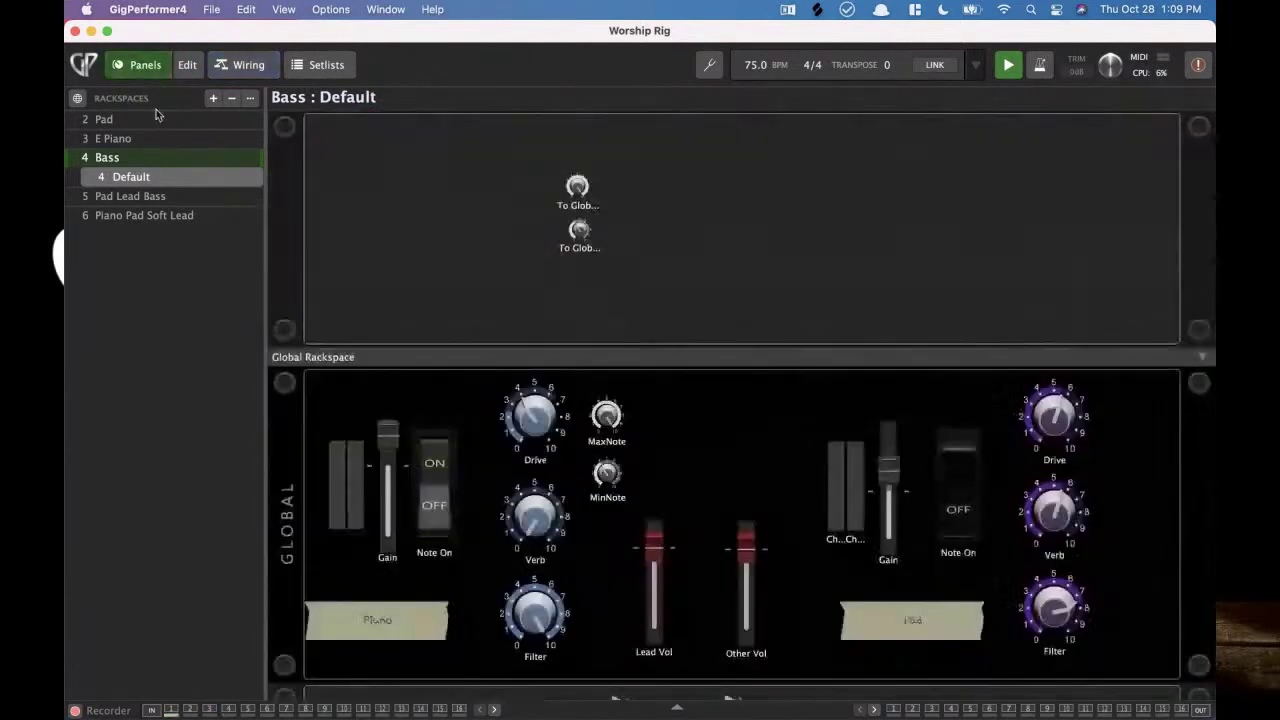
{"action": "left_click", "coordinate": [90, 99]}
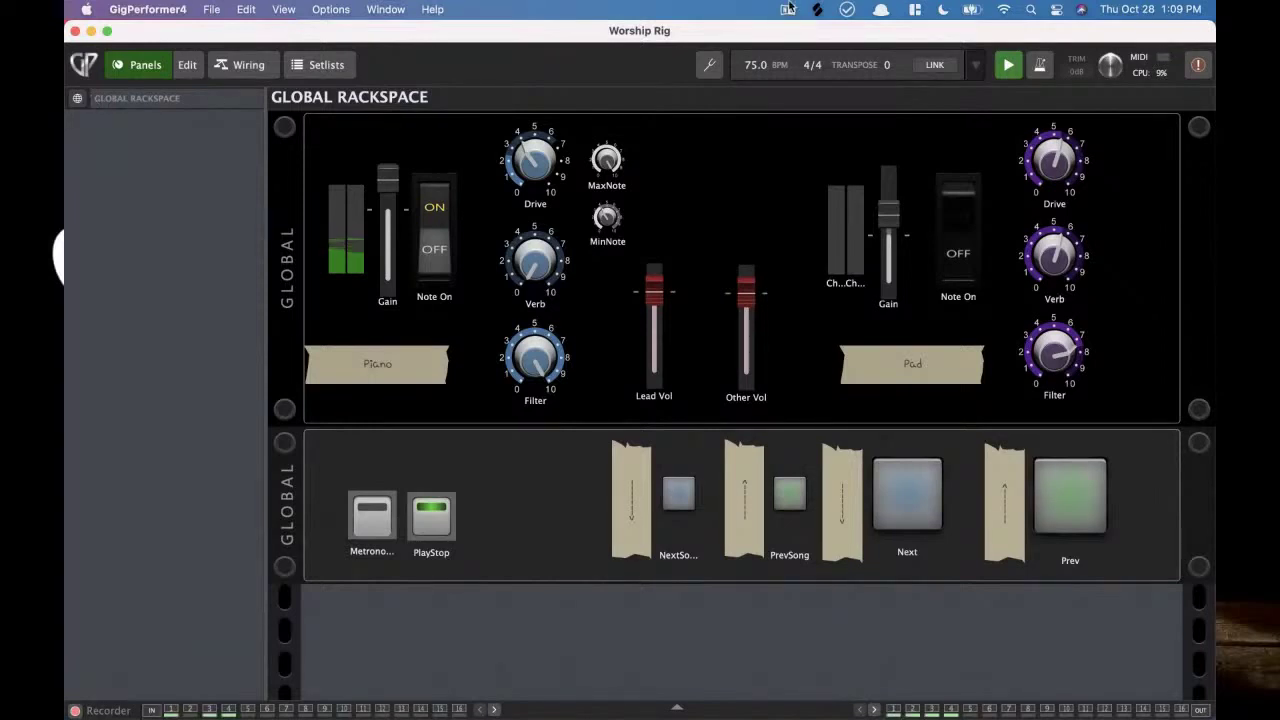
- View the global rackspace's wiring, select the Piano plugin block and return to the panel view
{"action": "mouse_move", "coordinate": [538, 402]}
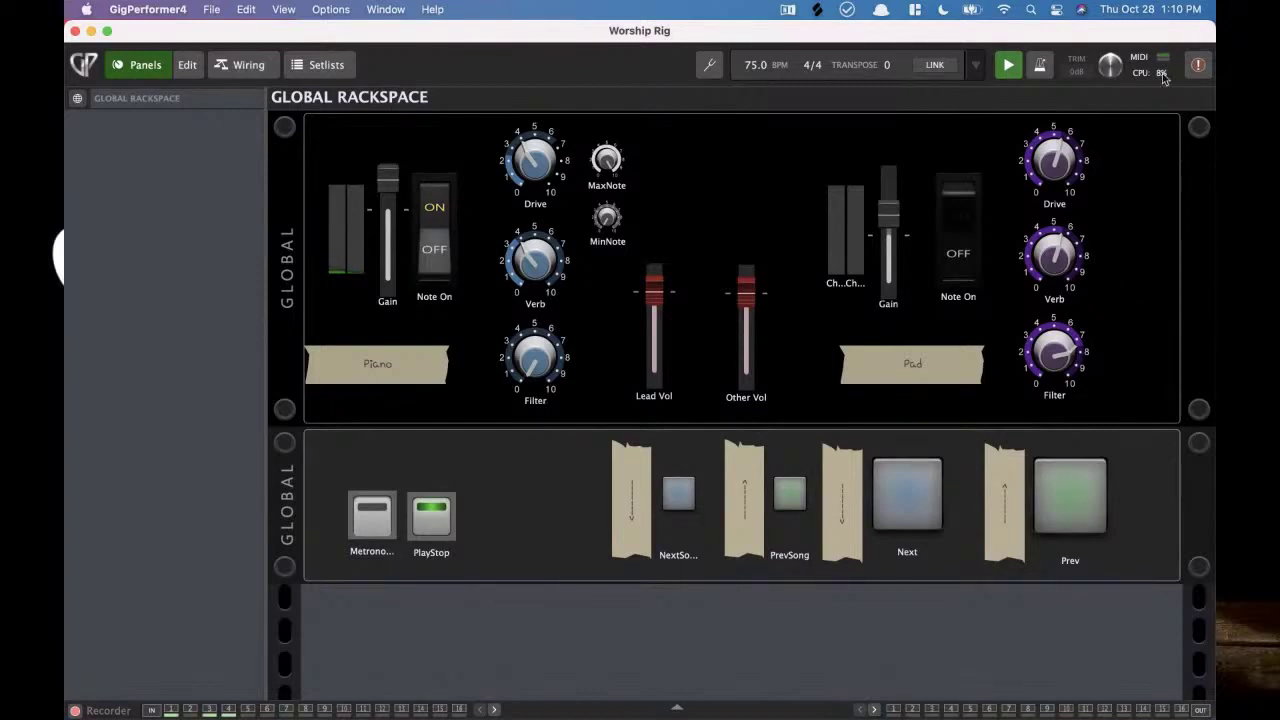
{"action": "left_click", "coordinate": [250, 68]}
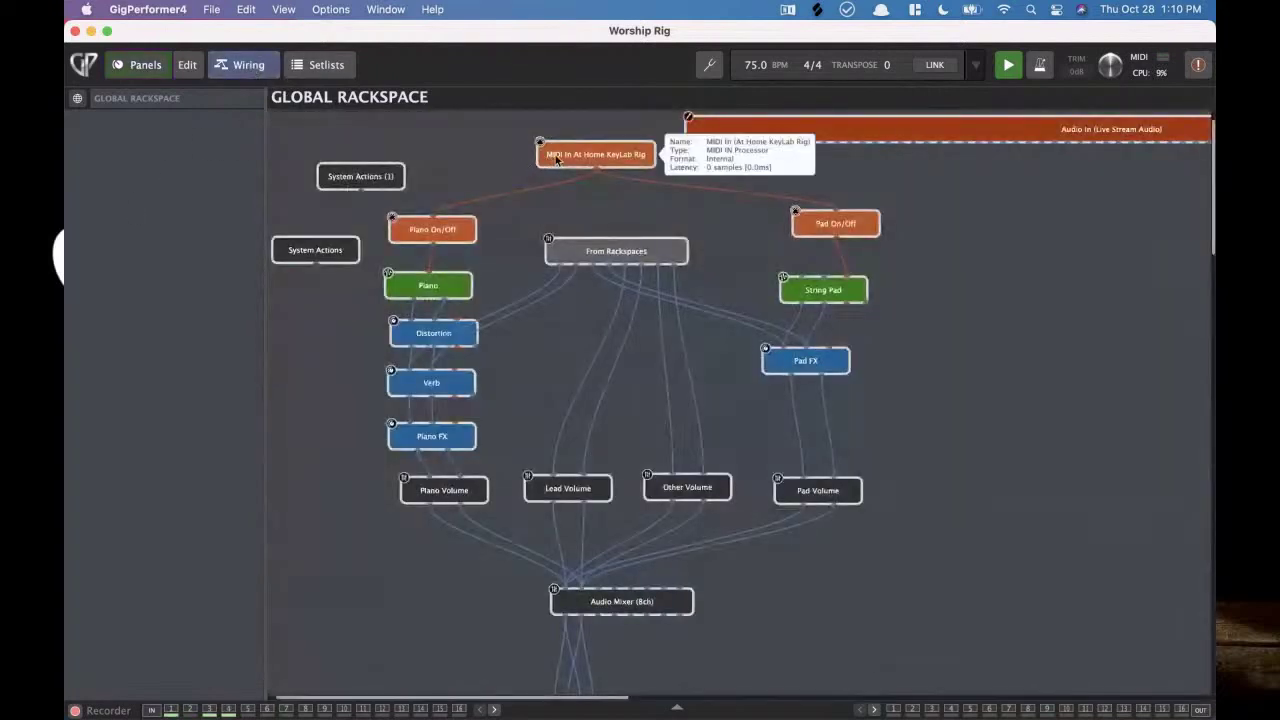
{"action": "left_click", "coordinate": [424, 289]}
{"action": "left_click", "coordinate": [141, 66]}
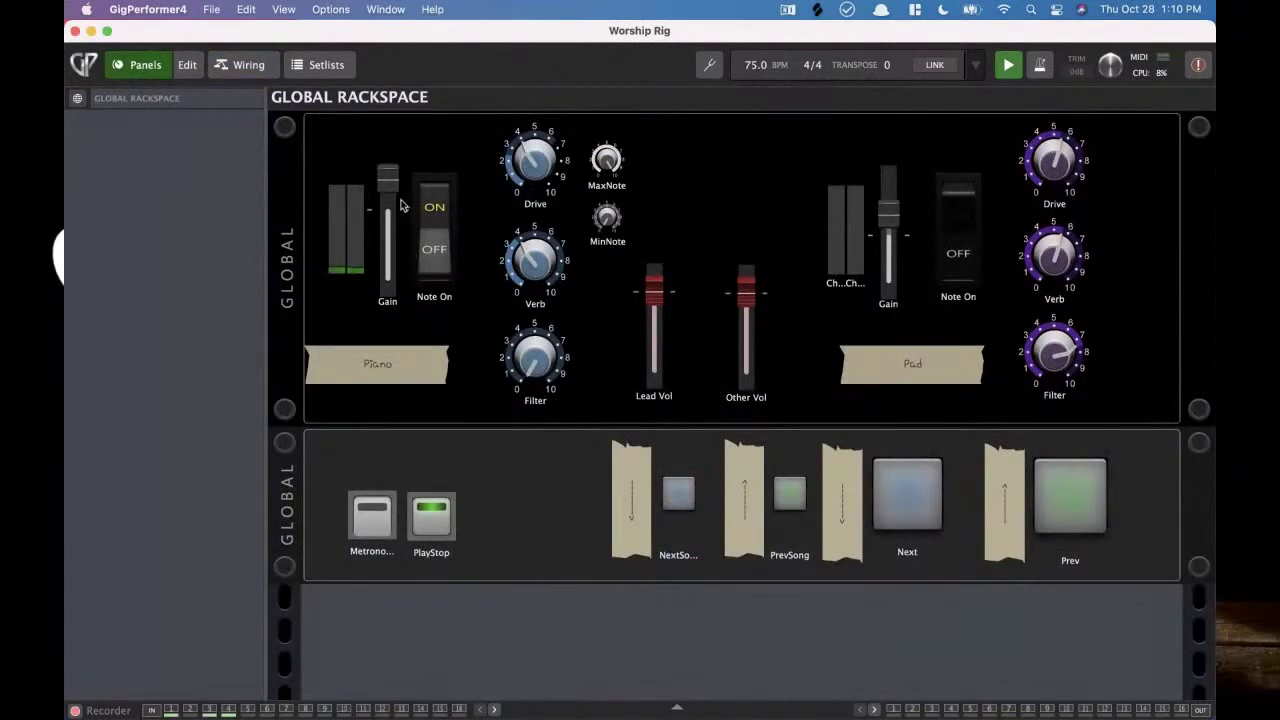
- Open and close the Piano plugin's editor in the global rackspace's wiring and select the Verb block
{"action": "left_click", "coordinate": [245, 65]}
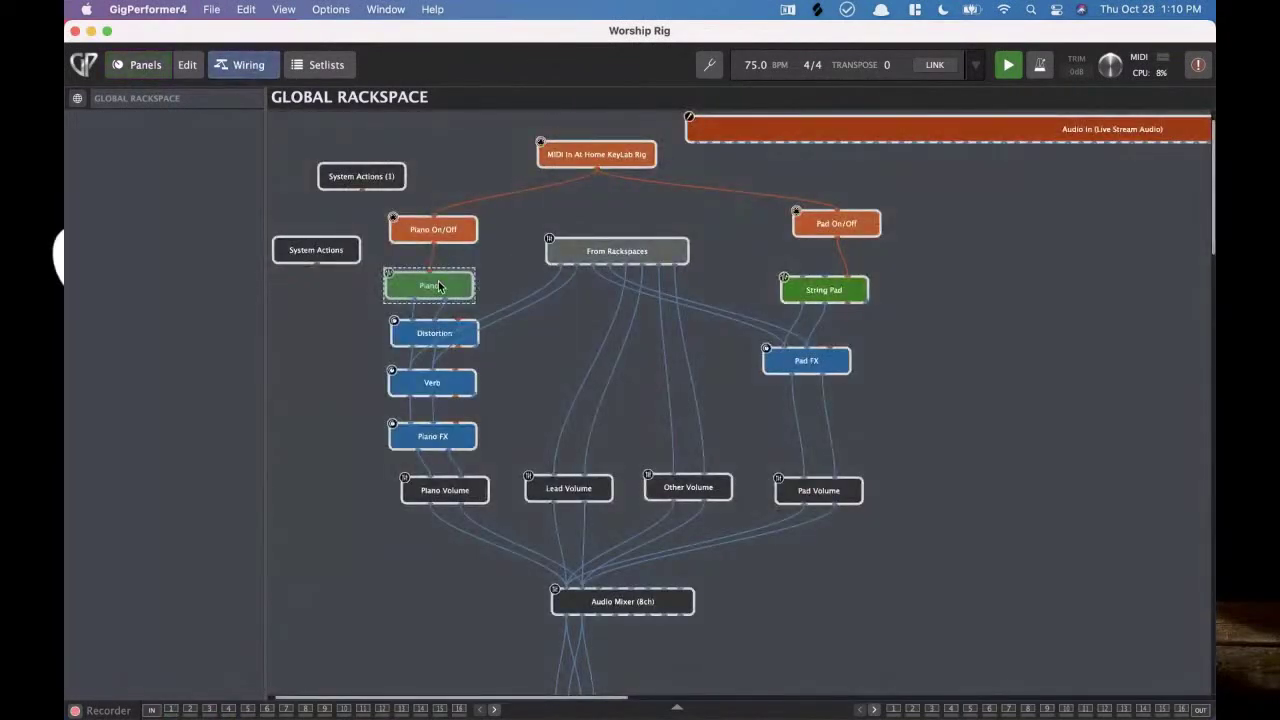
{"action": "double_click", "coordinate": [438, 286]}
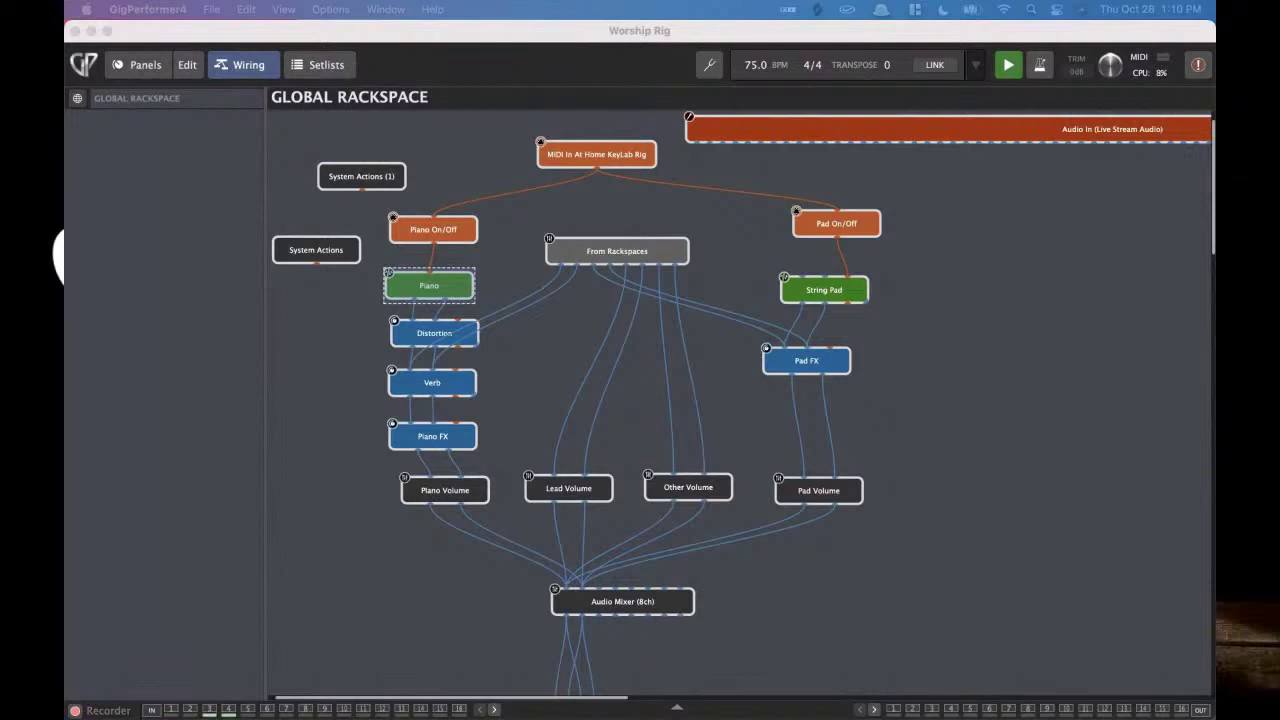
{"action": "key", "text": "super+w"}
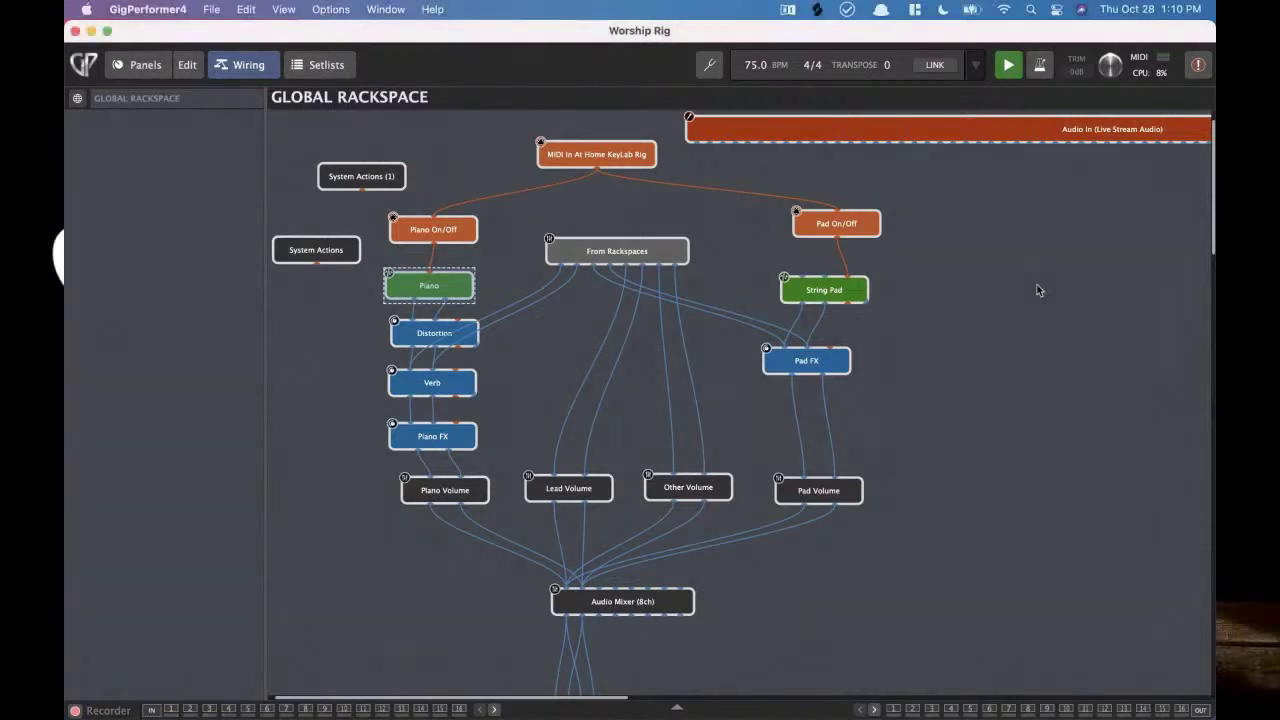
{"action": "left_click", "coordinate": [440, 388]}
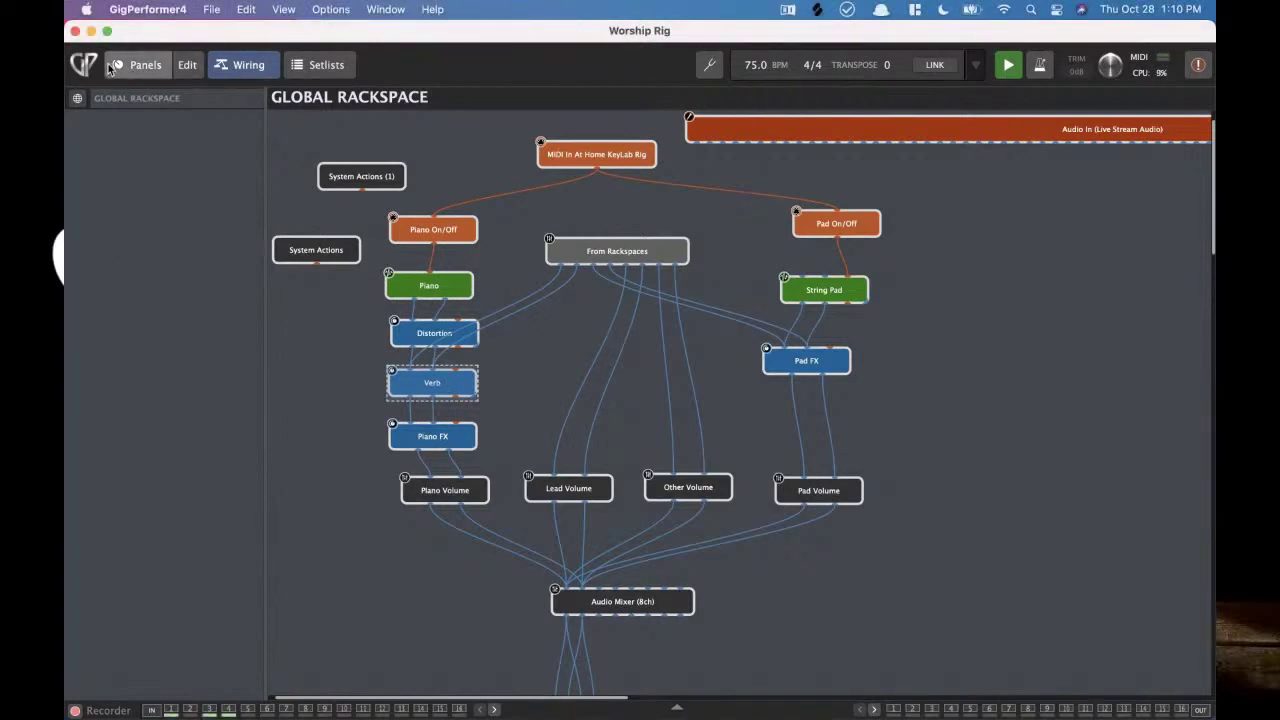
- Turn the piano's Verb knob down to 0 in the global rackspace's panel
{"action": "left_click", "coordinate": [140, 65]}
{"action": "left_click", "coordinate": [388, 186]}
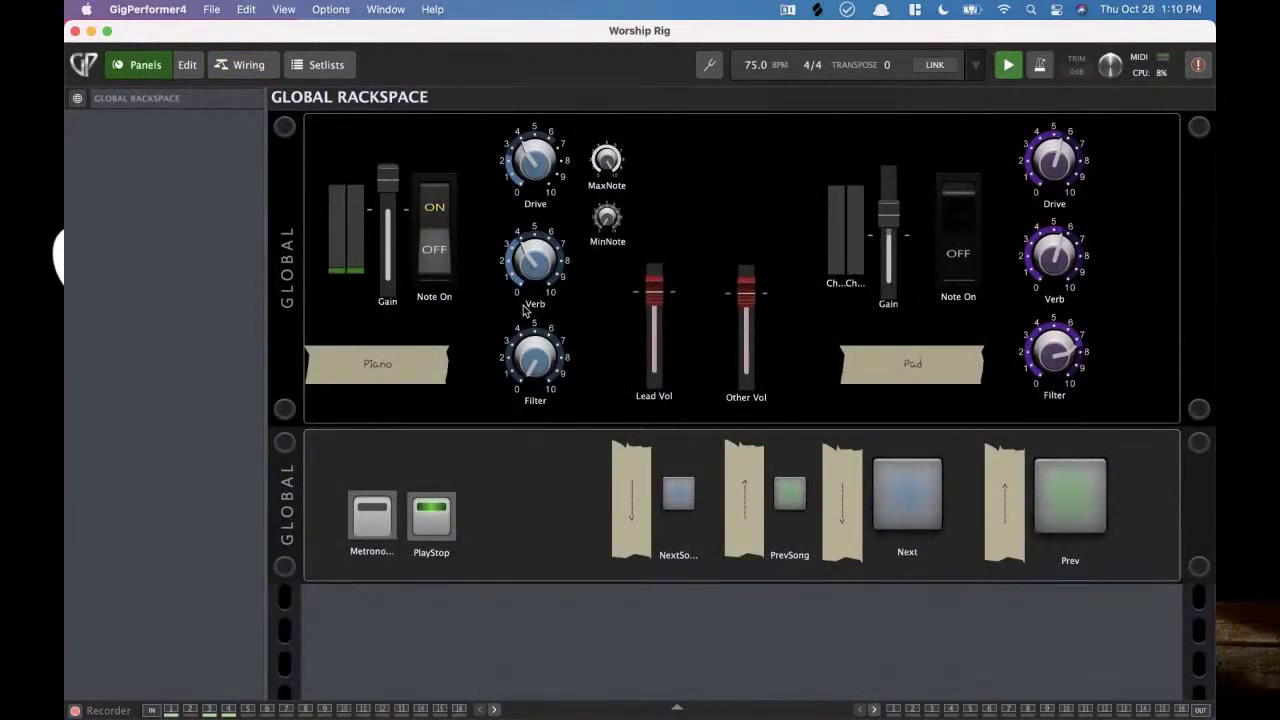
{"action": "left_click", "coordinate": [566, 261]}
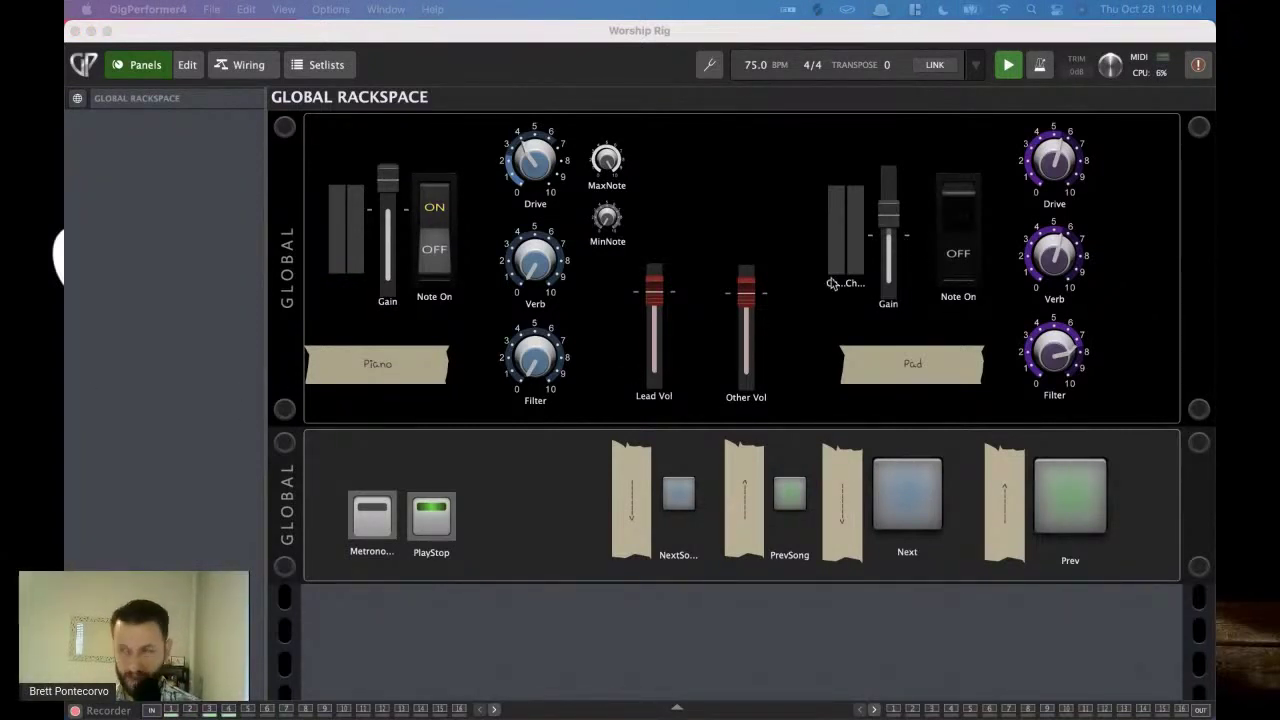
- Shift the Piano block slightly up and the Piano Volume block slightly left in the global rackspace's wiring
{"action": "left_click", "coordinate": [251, 64]}
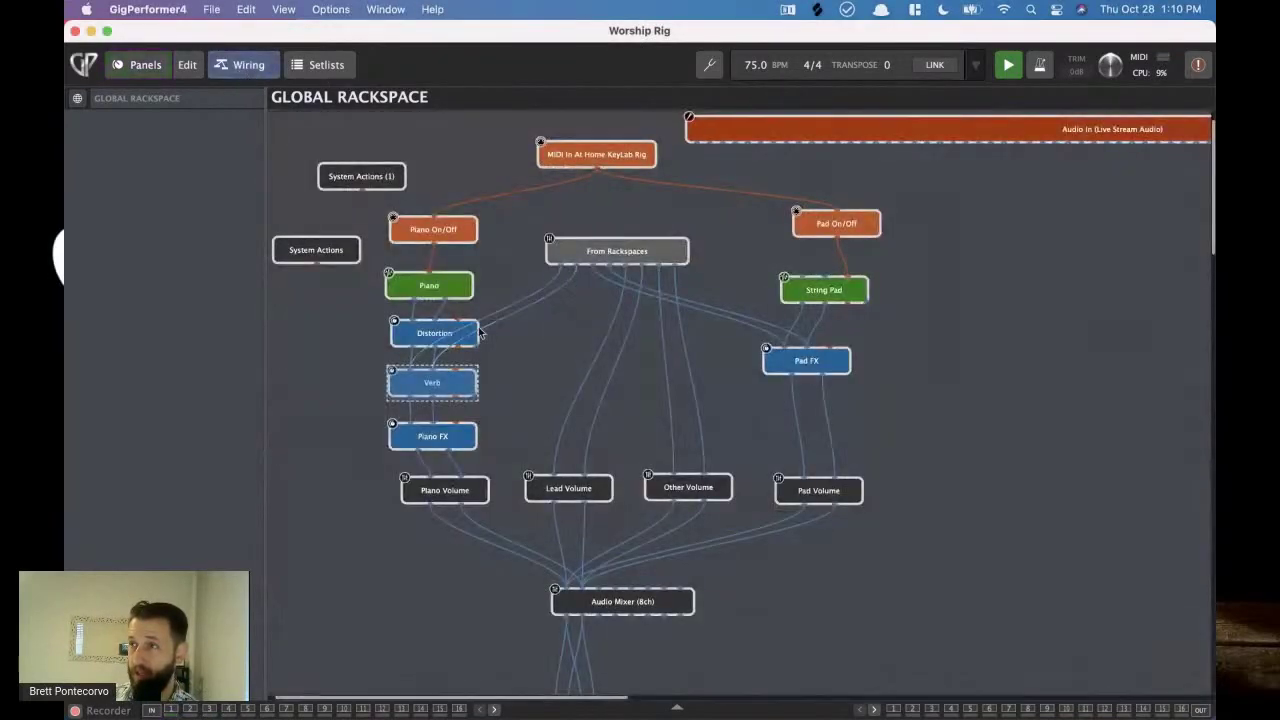
{"action": "left_click", "coordinate": [425, 279]}
{"action": "left_click_drag", "start_coordinate": [427, 281], "coordinate": [431, 283]}
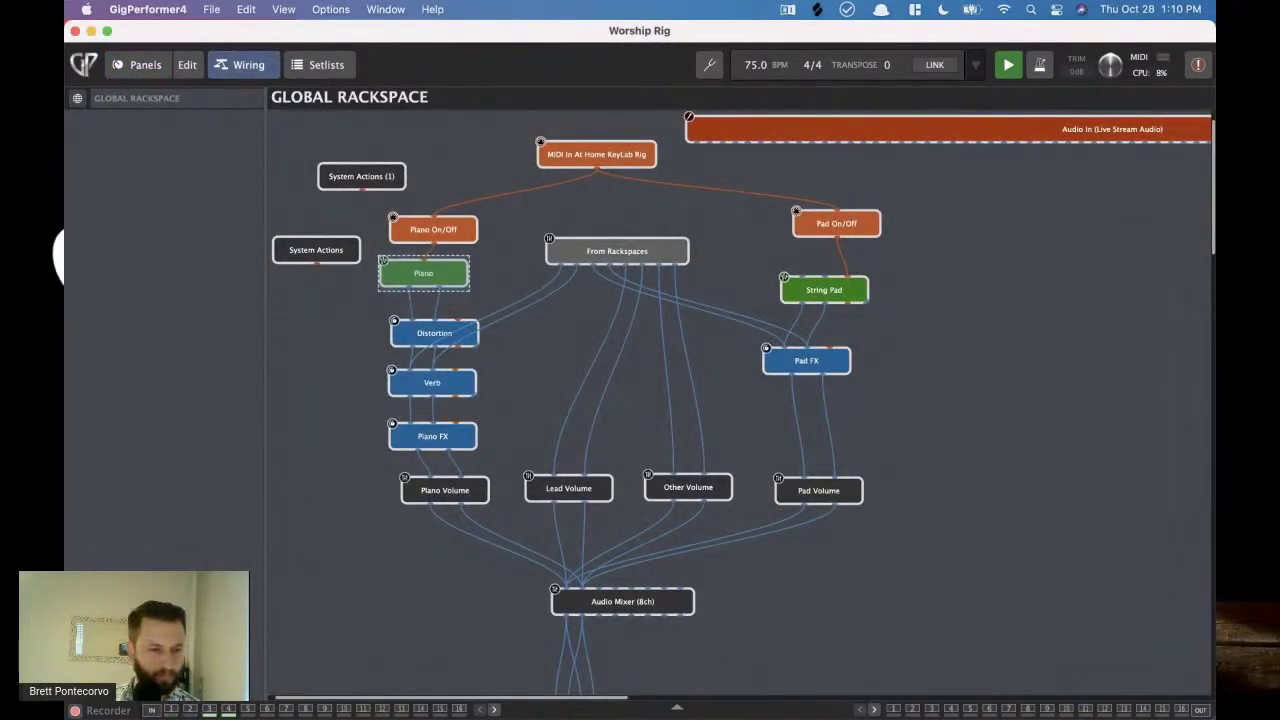
{"action": "left_click_drag", "start_coordinate": [440, 488], "coordinate": [409, 495]}
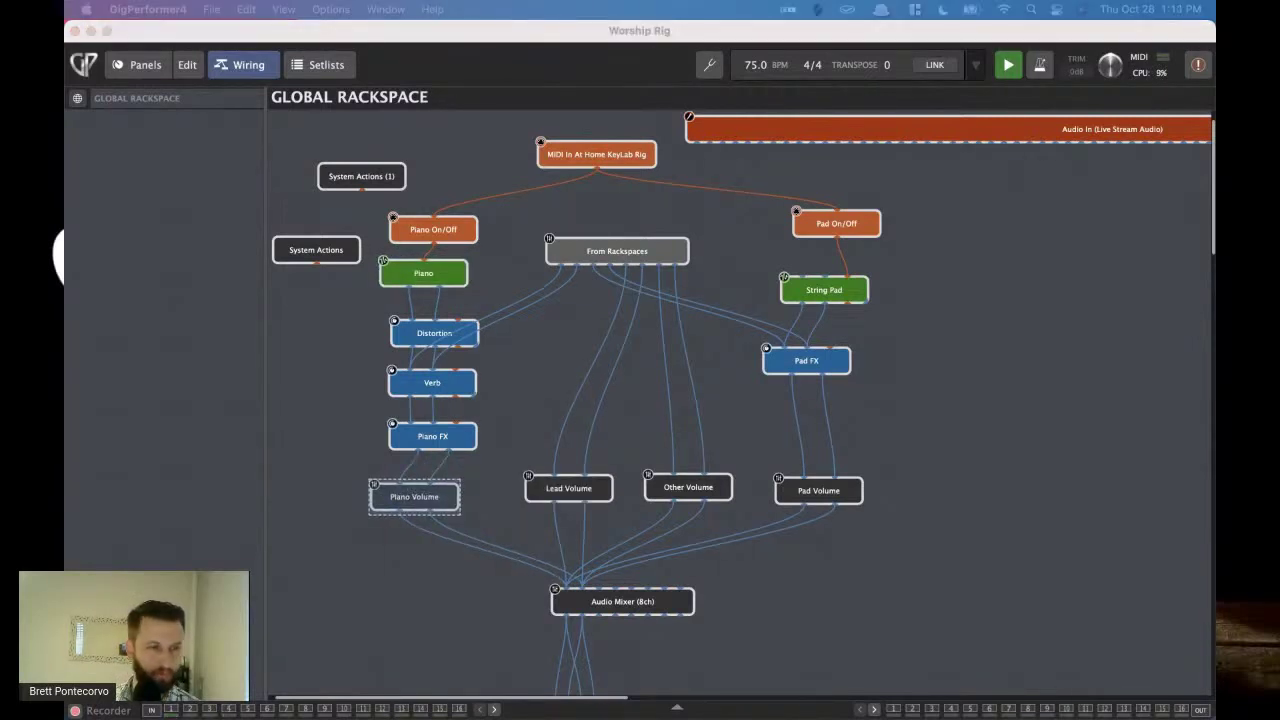
- Realign the Piano FX block directly above the Piano Volume block
{"action": "left_click", "coordinate": [445, 434]}
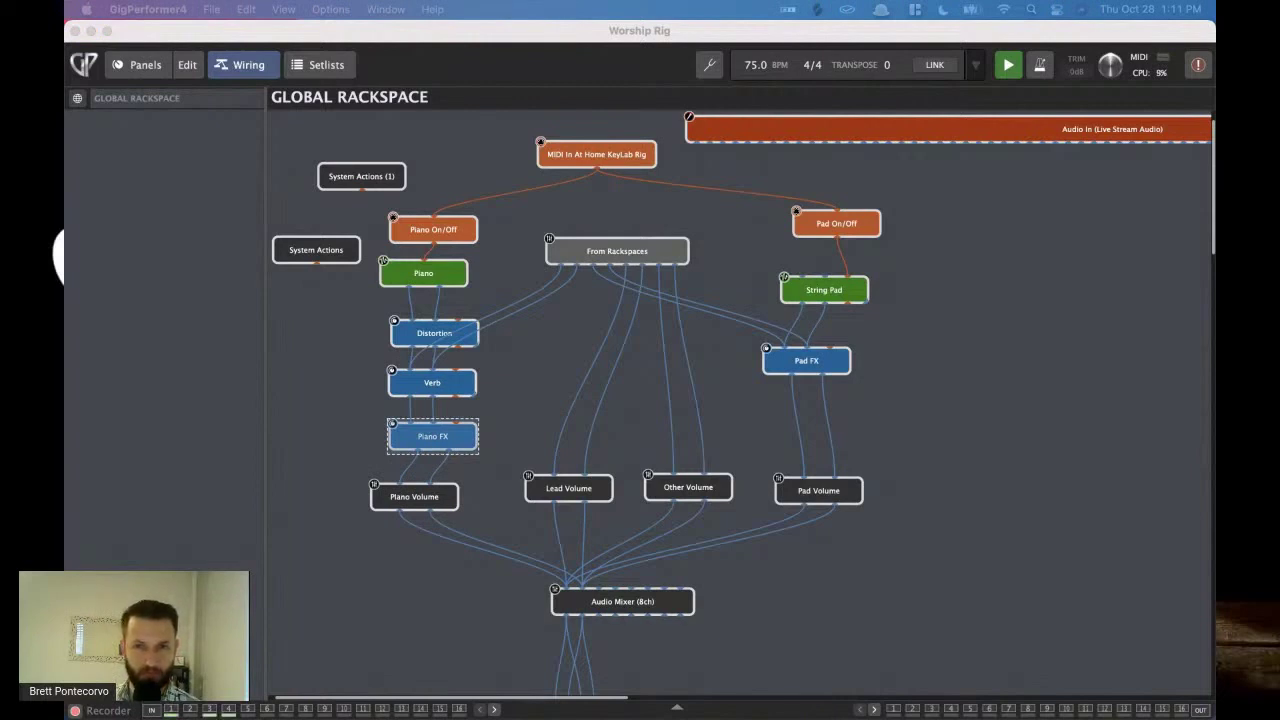
{"action": "left_click", "coordinate": [447, 389]}
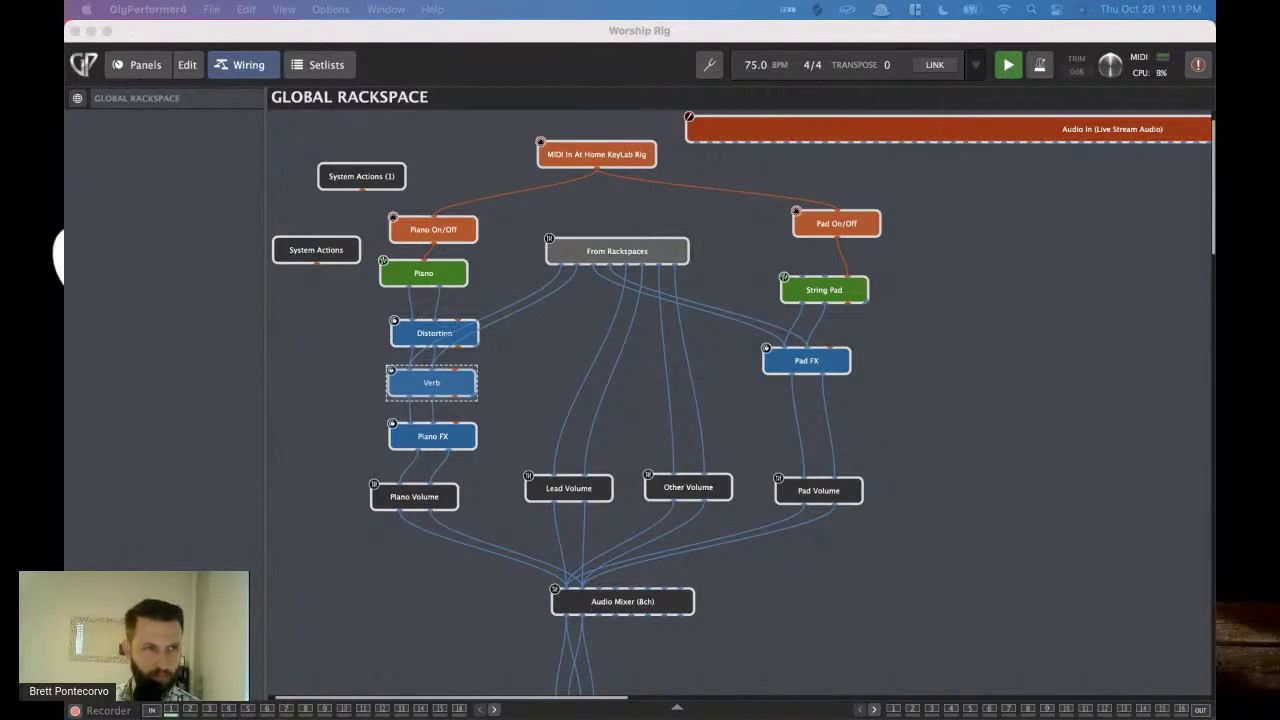
{"action": "left_click", "coordinate": [613, 156]}
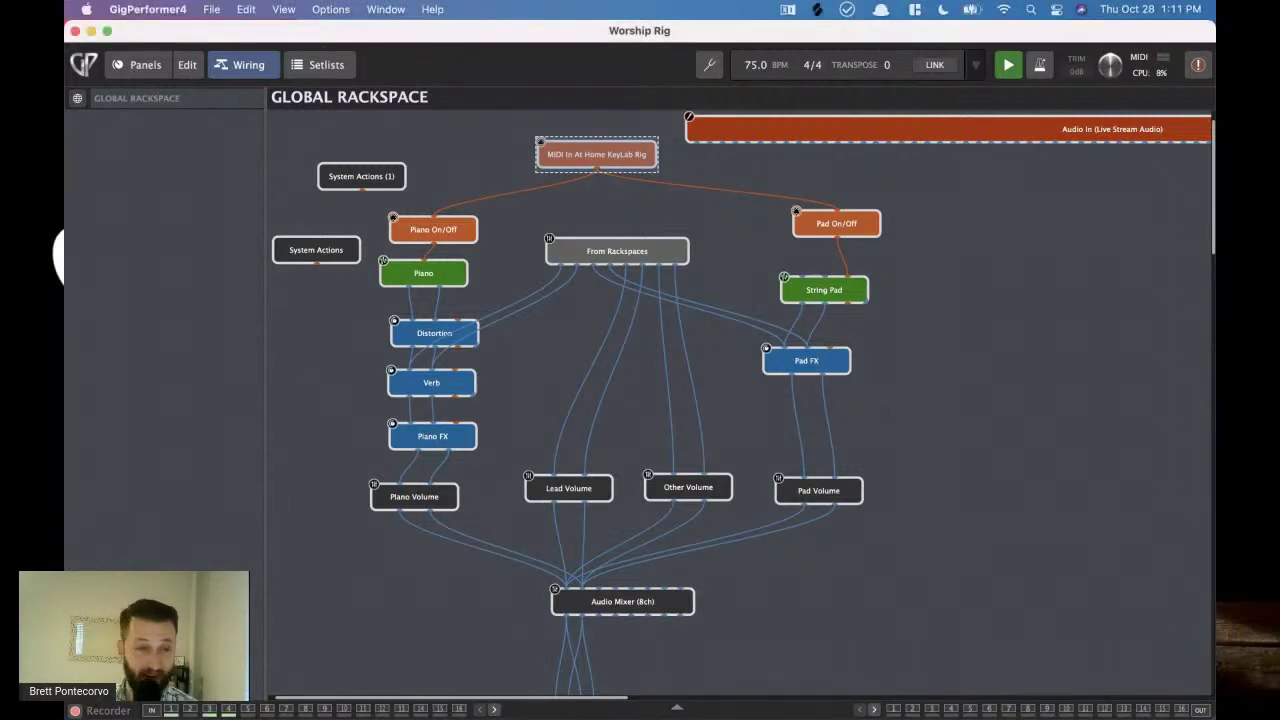
{"action": "left_click_drag", "start_coordinate": [432, 436], "coordinate": [418, 433]}
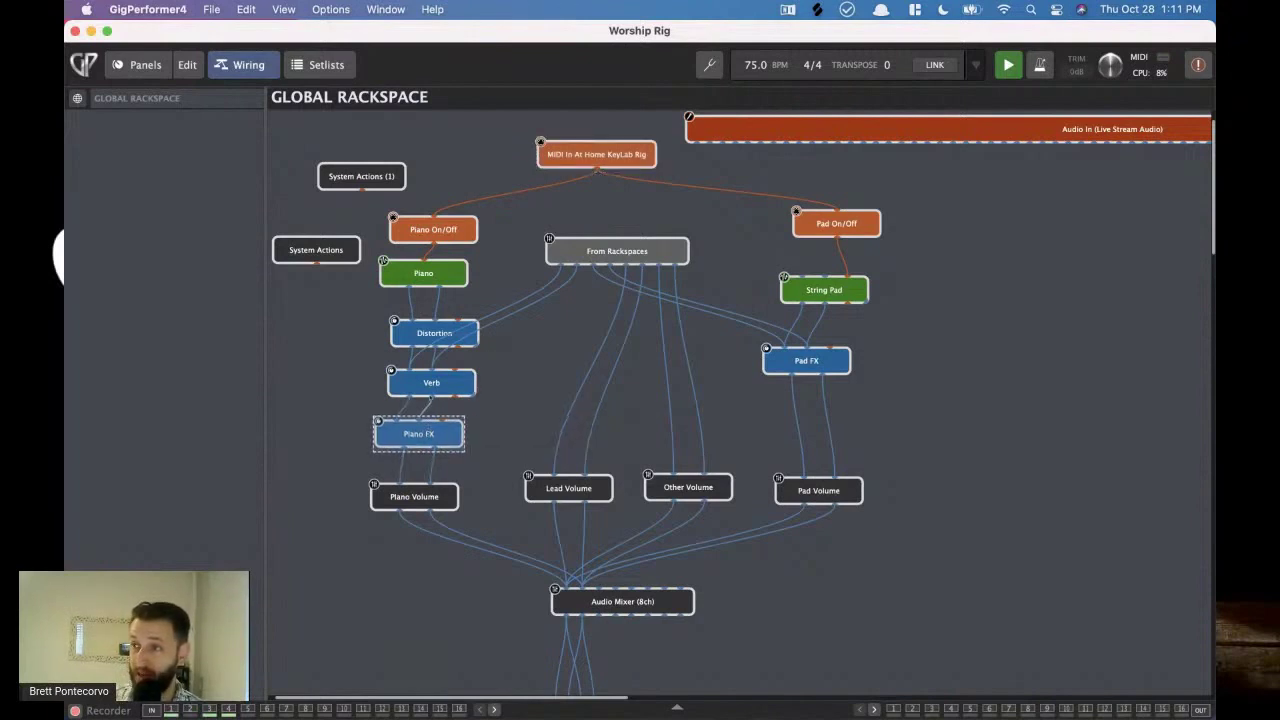
- Align the Verb block directly above the Piano FX block in the global rackspace's wiring
{"action": "left_click_drag", "start_coordinate": [431, 382], "coordinate": [418, 378]}
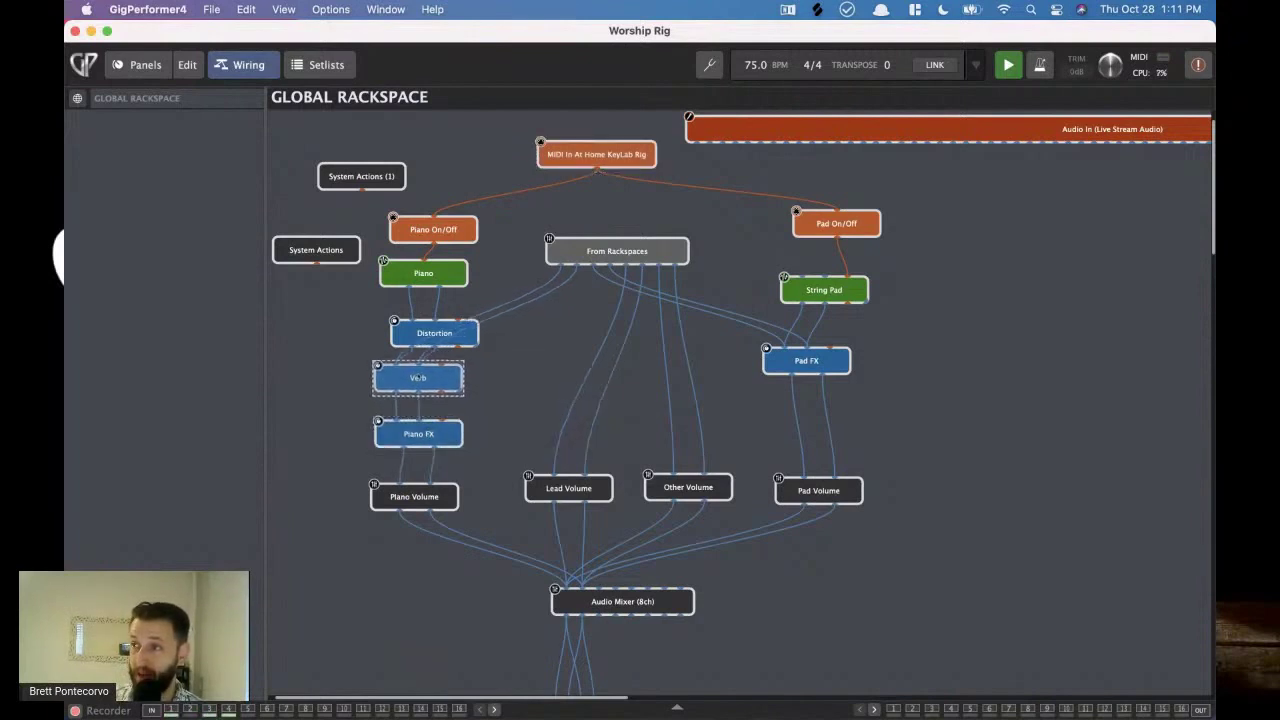
- Switch the pad on and the piano off in the global rackspace's panel, and raise the pad's Gain
{"action": "left_click", "coordinate": [140, 64]}
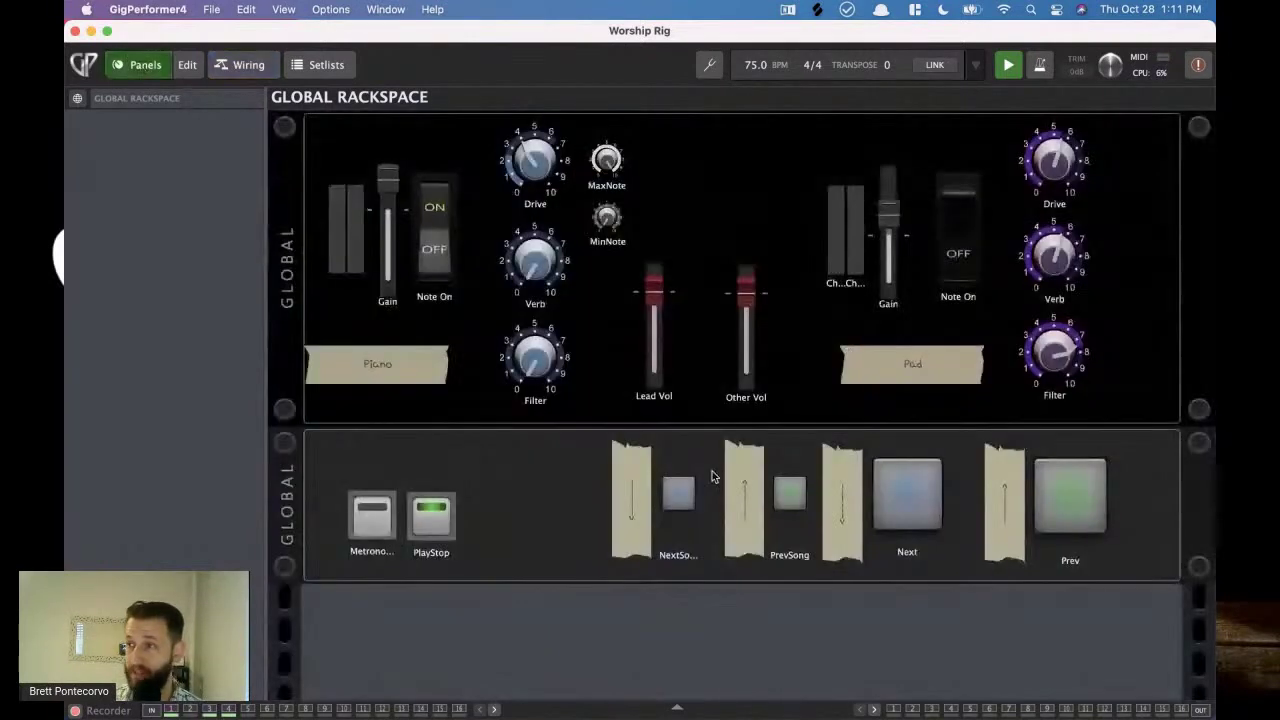
{"action": "left_click", "coordinate": [955, 226]}
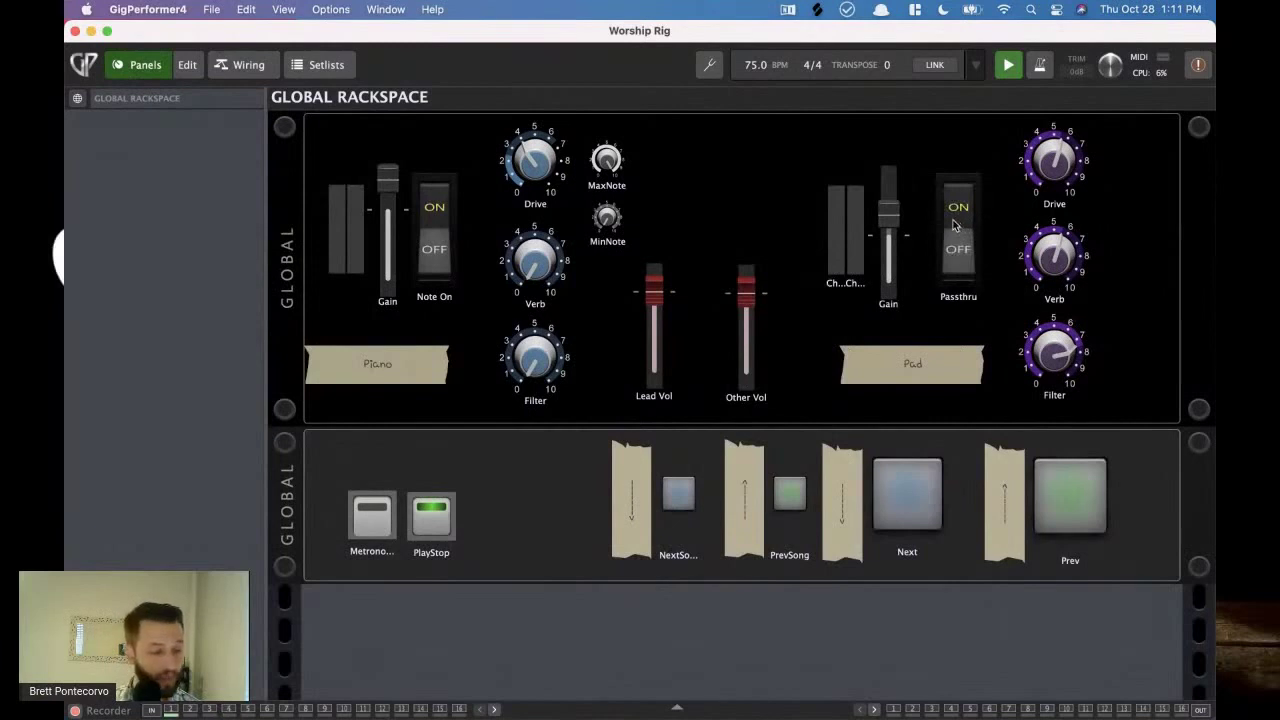
{"action": "left_click", "coordinate": [438, 268]}
{"action": "left_click_drag", "start_coordinate": [895, 216], "coordinate": [891, 178]}
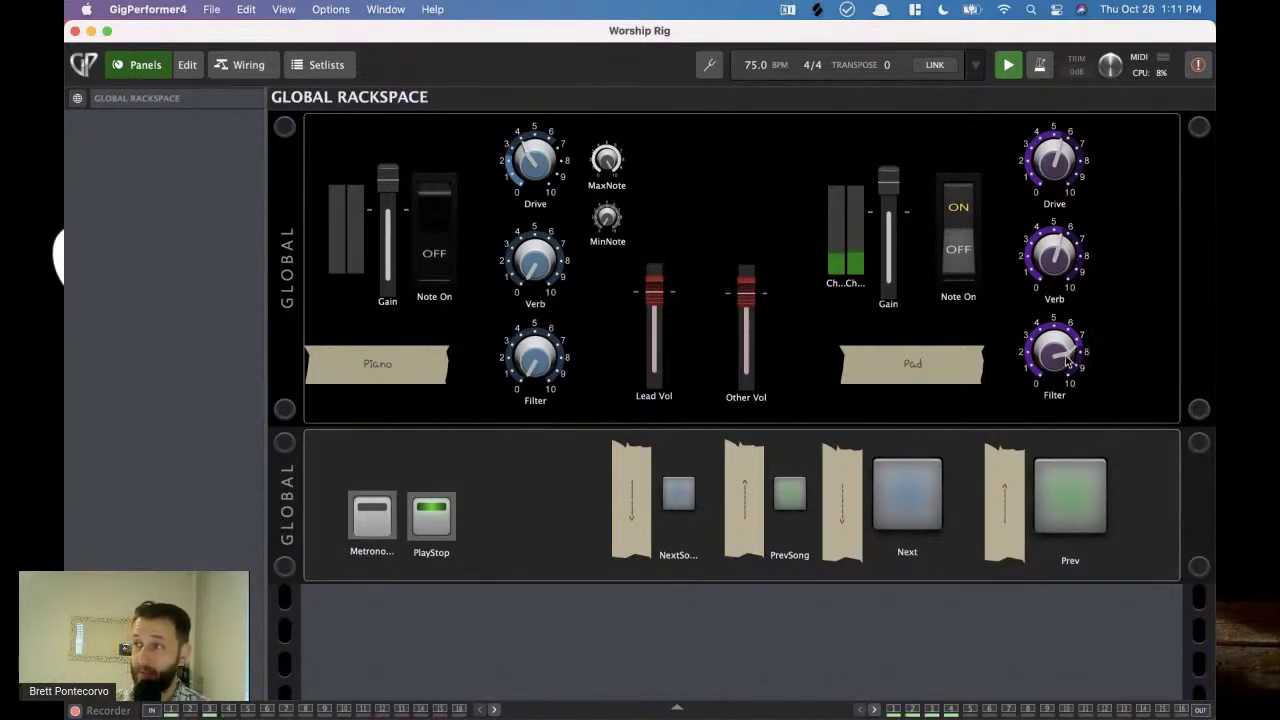
- Adjust the pad's effects: Filter down to about 5 and up to 10, Verb to 0.842, and Drive slightly higher
{"action": "left_click_drag", "start_coordinate": [1066, 362], "coordinate": [1066, 410]}
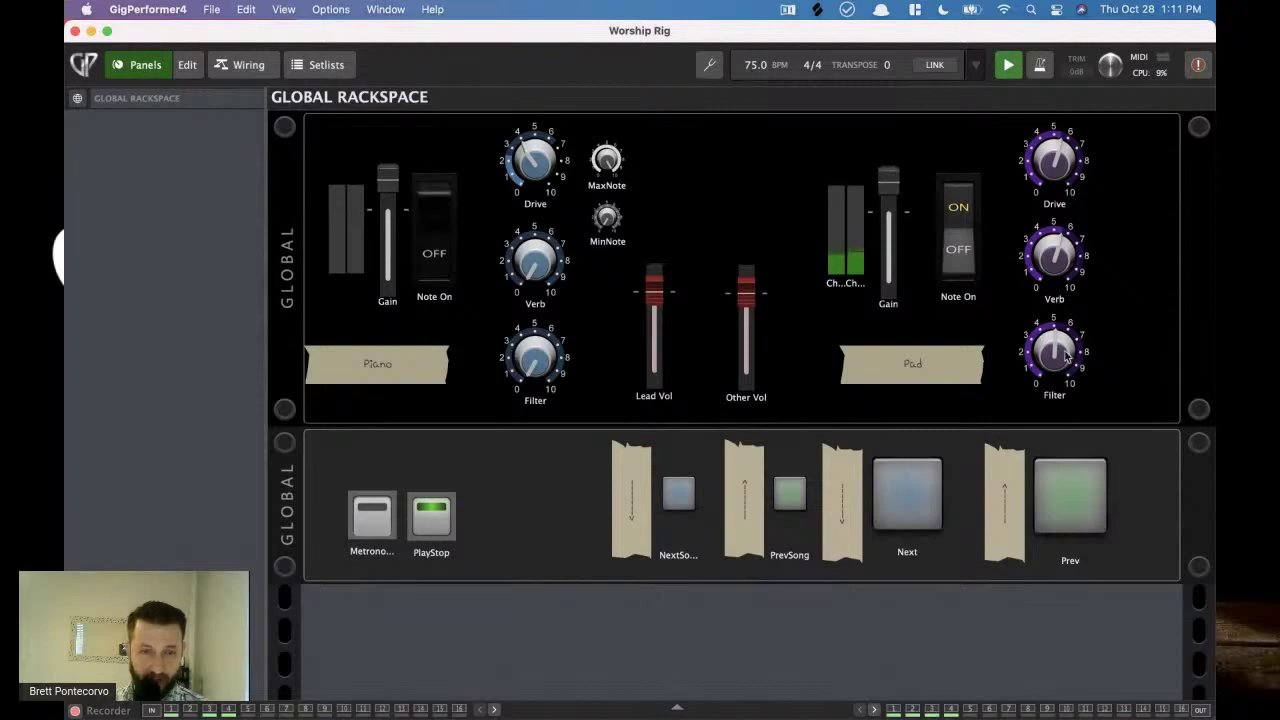
{"action": "left_click_drag", "start_coordinate": [1062, 370], "coordinate": [1064, 246]}
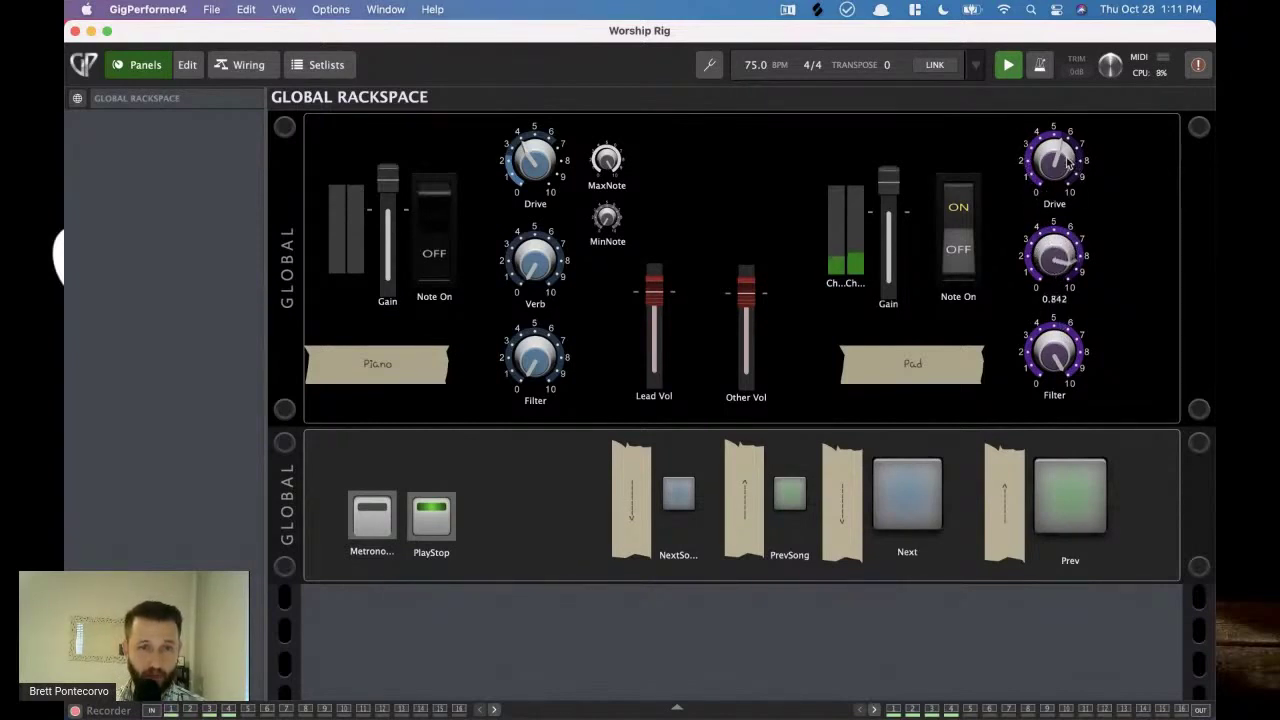
{"action": "mouse_move", "coordinate": [1058, 162]}
{"action": "left_mouse_down"}
{"action": "mouse_move", "coordinate": [1043, 89]}
{"action": "mouse_move", "coordinate": [1058, 145]}
{"action": "left_mouse_up"}
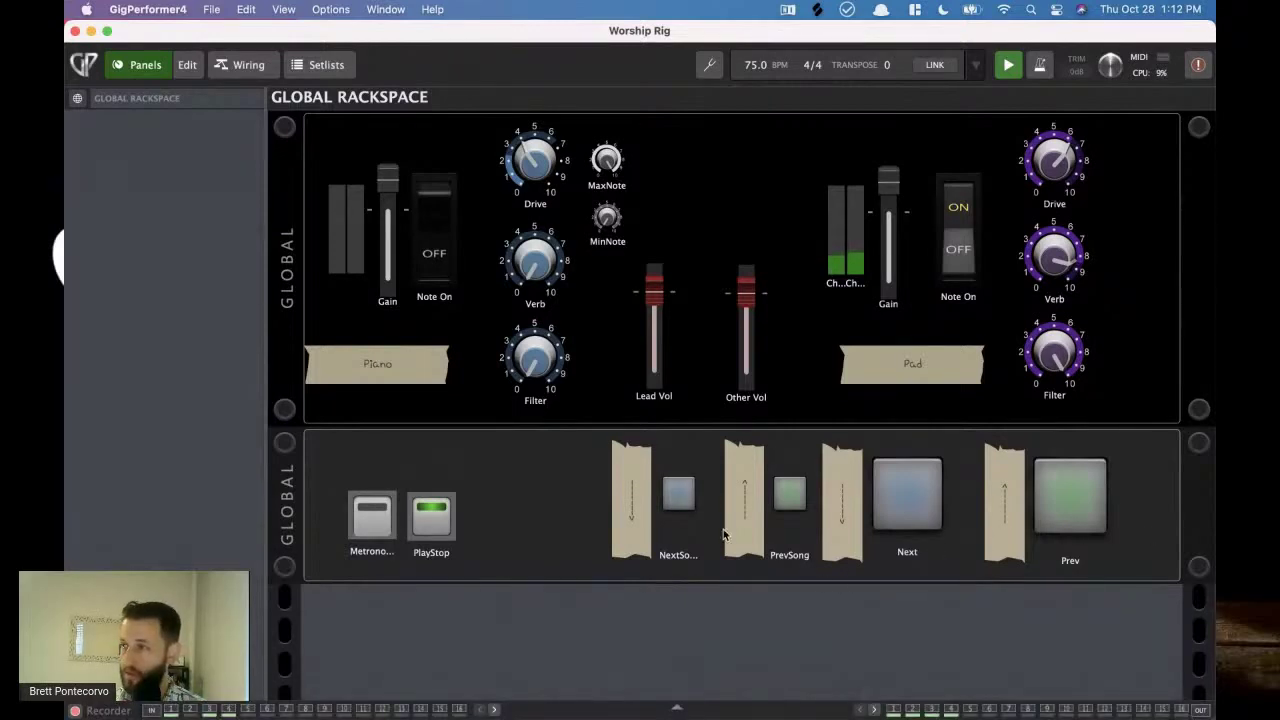
- Turn the piano's Filter knob up to 10 and switch the piano on
{"action": "left_click", "coordinate": [205, 644]}
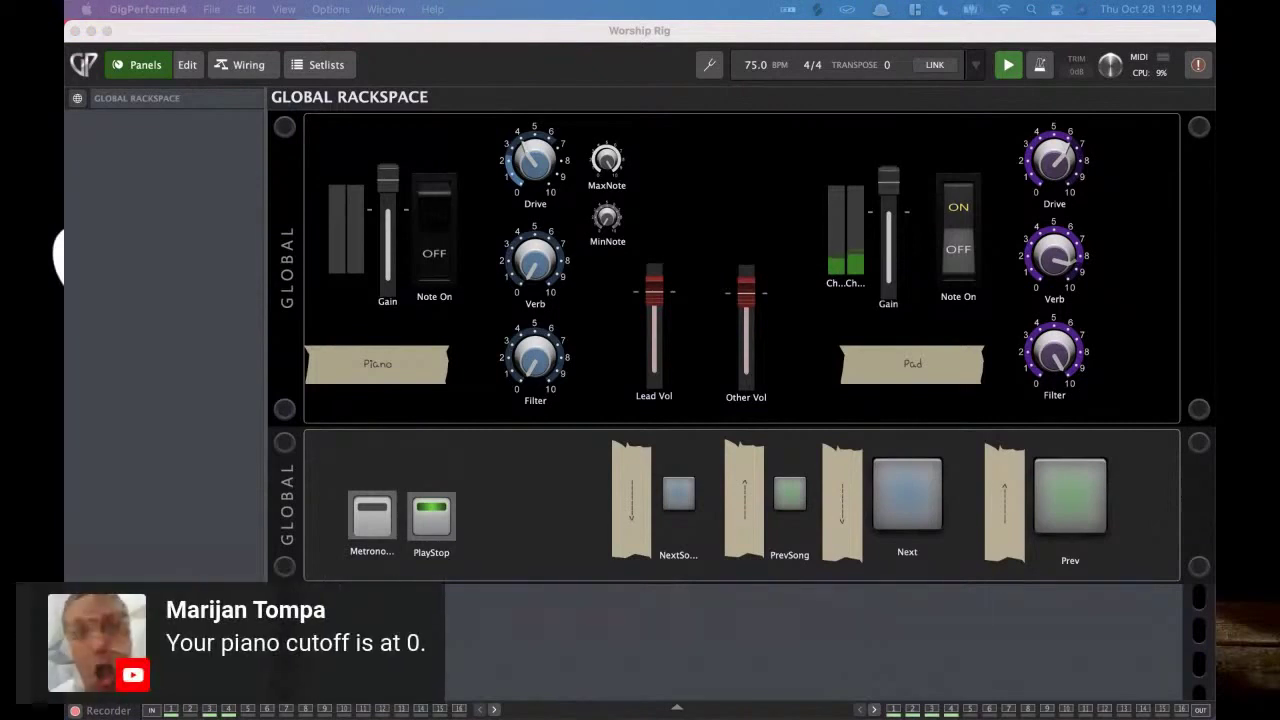
{"action": "left_click_drag", "start_coordinate": [533, 370], "coordinate": [535, 340]}
{"action": "left_click", "coordinate": [427, 218]}
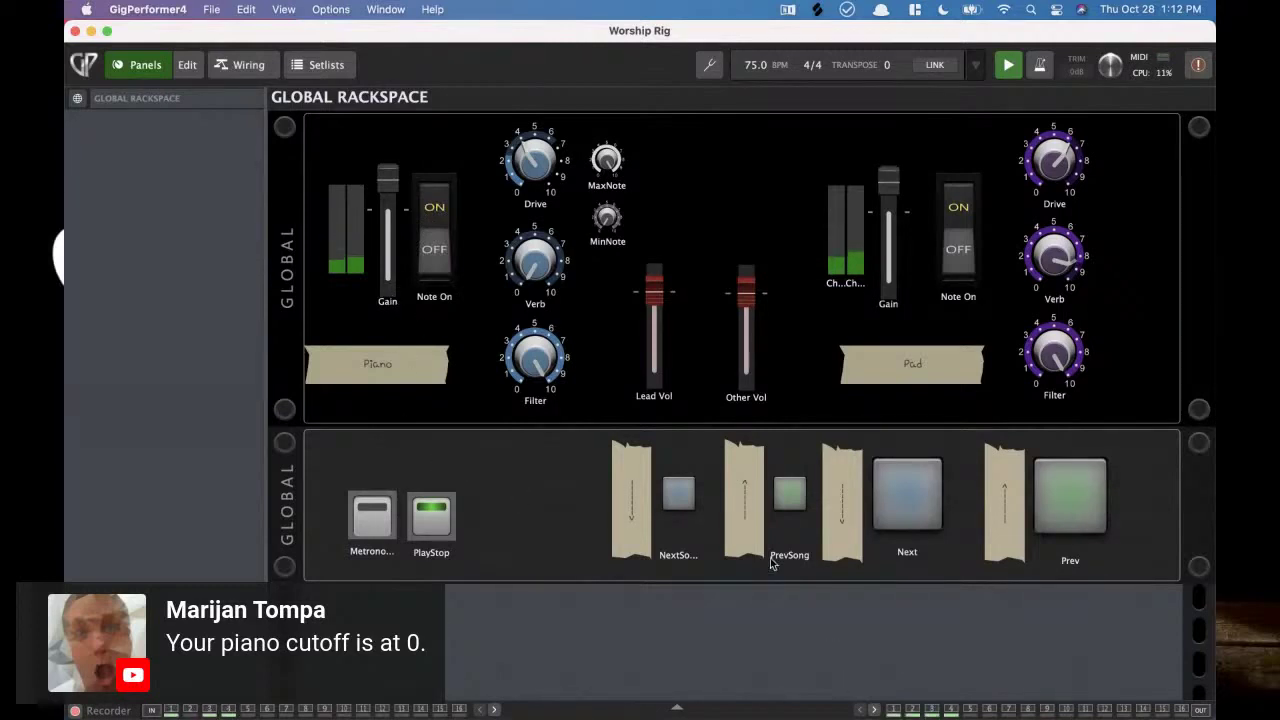
- Turn the pad's Verb knob down to between 1 and 2, keeping its Filter at 10
{"action": "left_click_drag", "start_coordinate": [1055, 352], "coordinate": [1063, 424]}
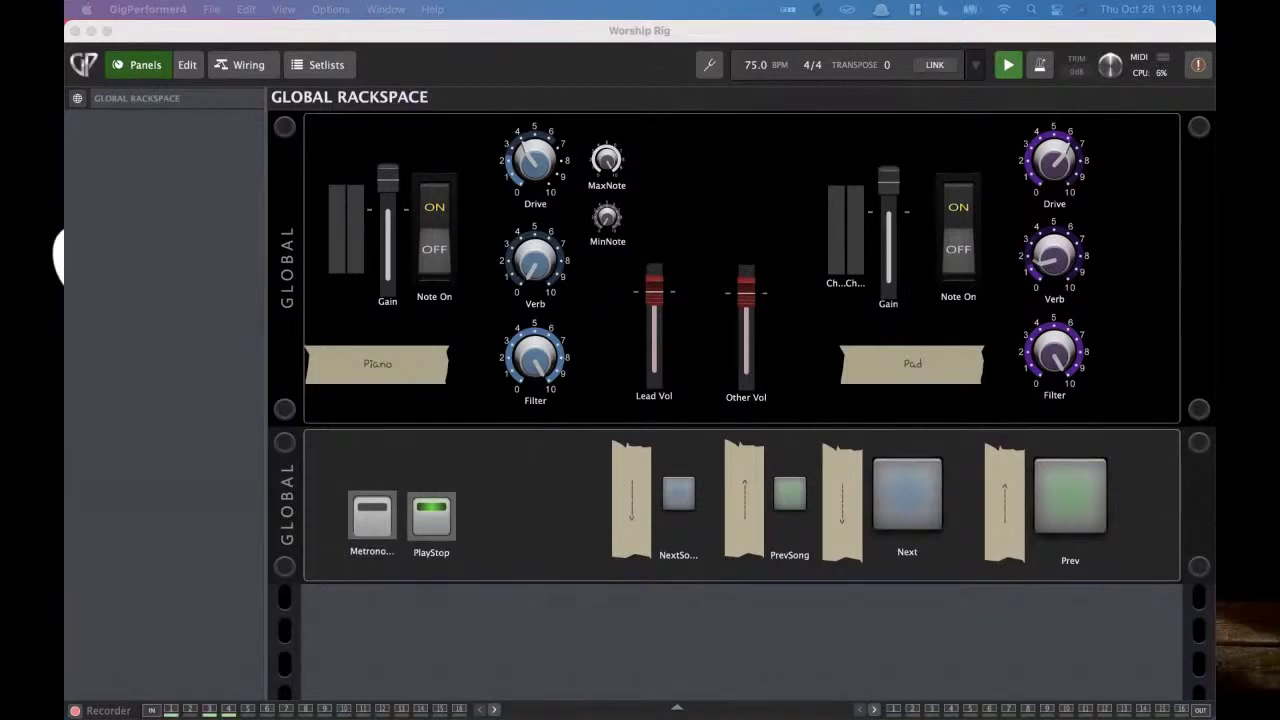
- Switch the metronome on and back off with its widget in the global rackspace's panel
{"action": "left_click", "coordinate": [351, 531]}
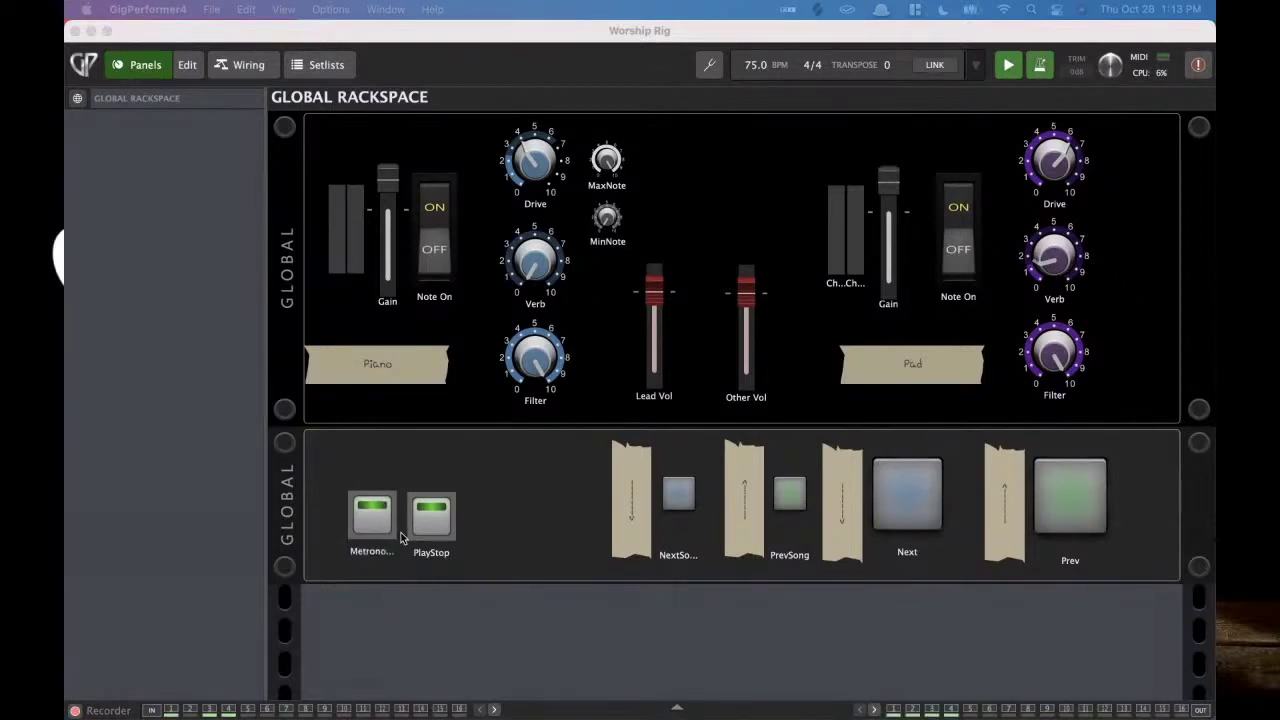
{"action": "left_click", "coordinate": [400, 534]}
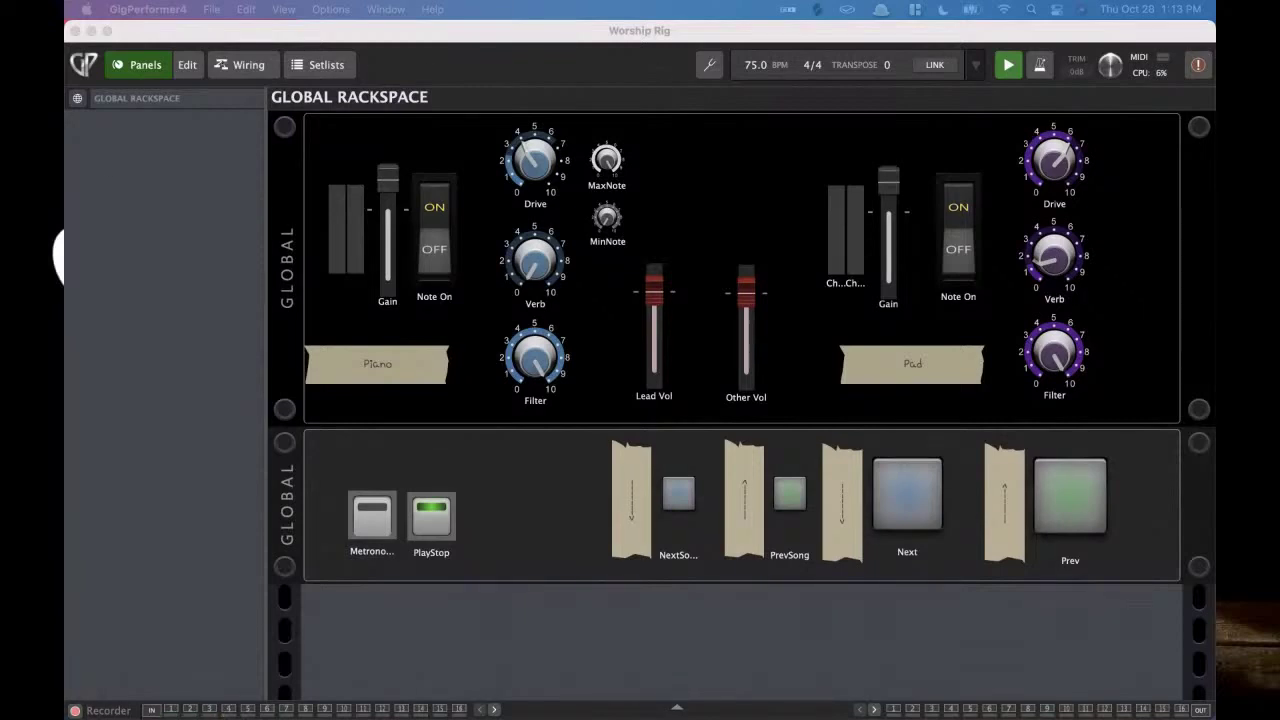
- Shift the two System Actions blocks slightly in the global rackspace's wiring and return to its panel
{"action": "left_click", "coordinate": [240, 64]}
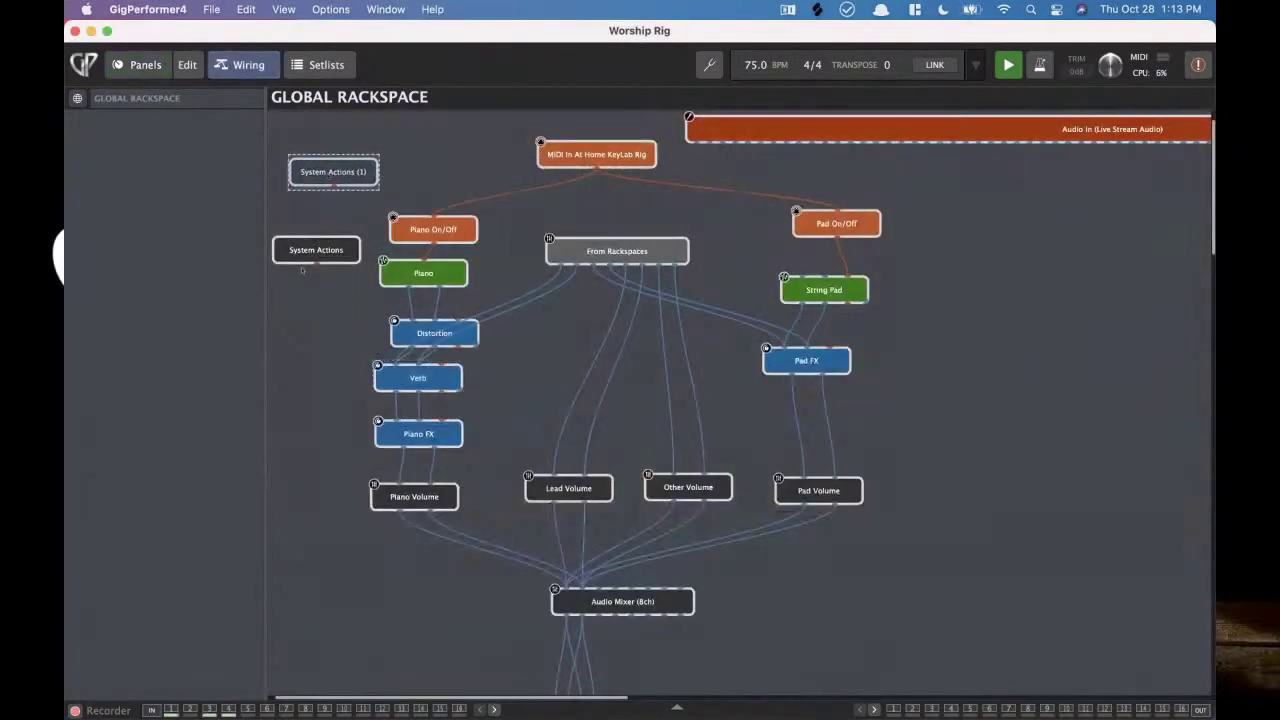
{"action": "left_click_drag", "start_coordinate": [303, 256], "coordinate": [309, 252]}
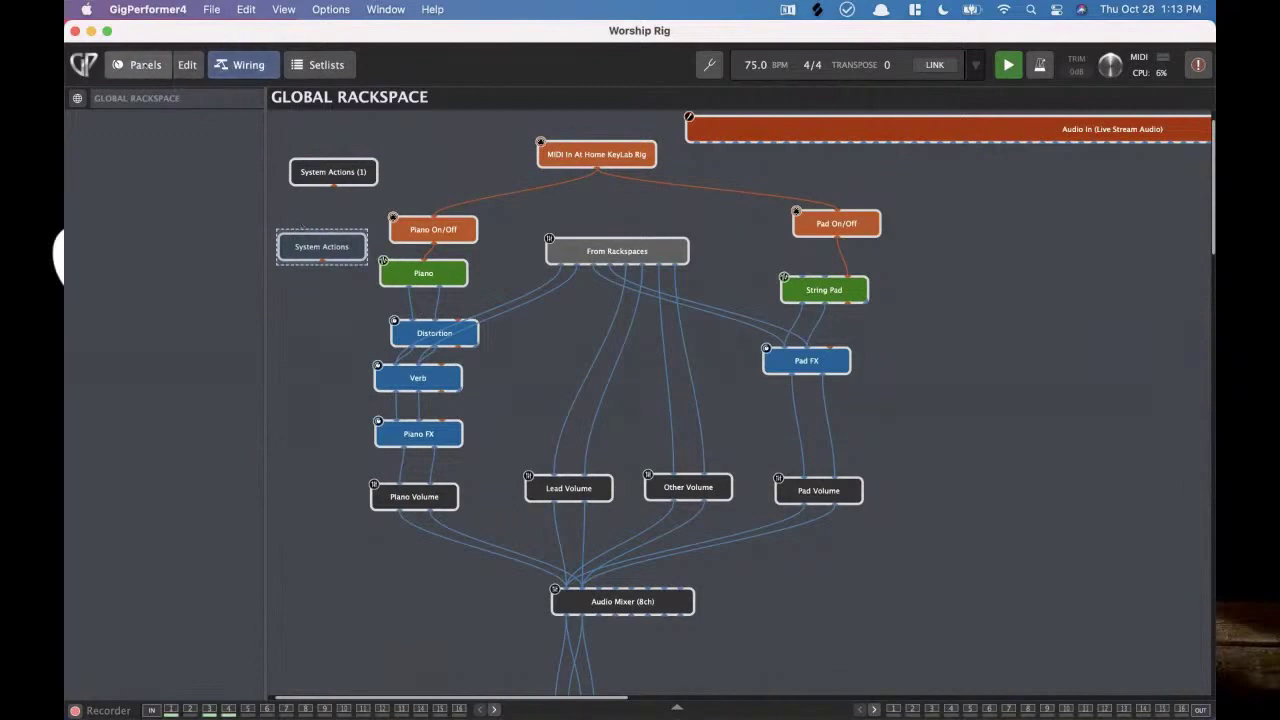
{"action": "left_click", "coordinate": [145, 64]}
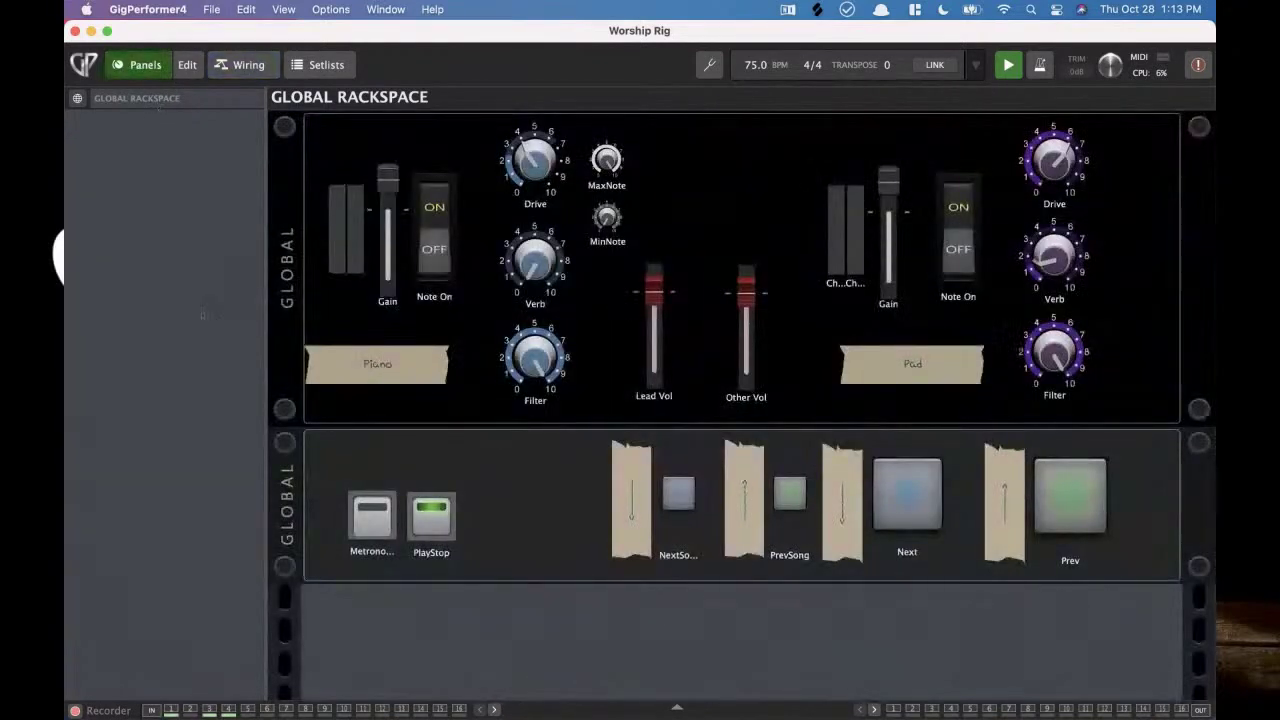
- Take the MIDI In (At Home KeyLab Rig) block out of bypass in the Bass rackspace's wiring and return to the panel
{"action": "left_click", "coordinate": [77, 98]}
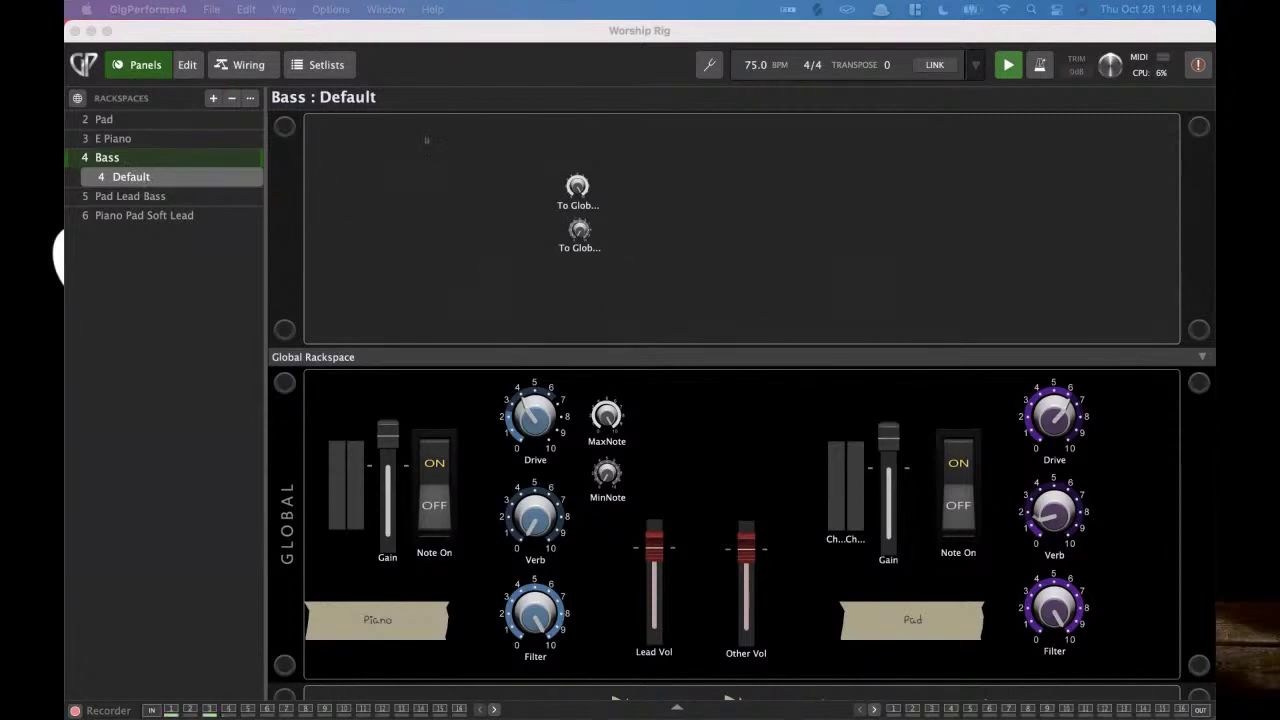
{"action": "left_click", "coordinate": [240, 64]}
{"action": "right_click", "coordinate": [575, 216]}
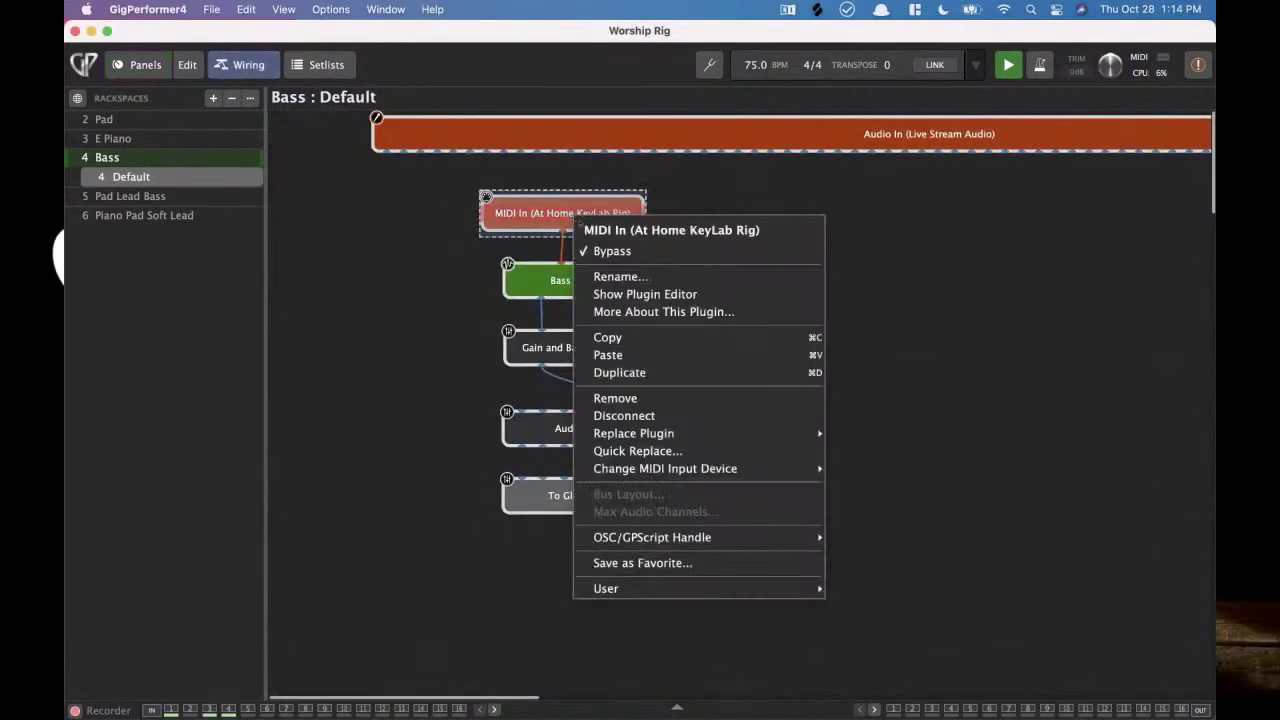
{"action": "left_click", "coordinate": [616, 251]}
{"action": "left_click", "coordinate": [145, 64]}
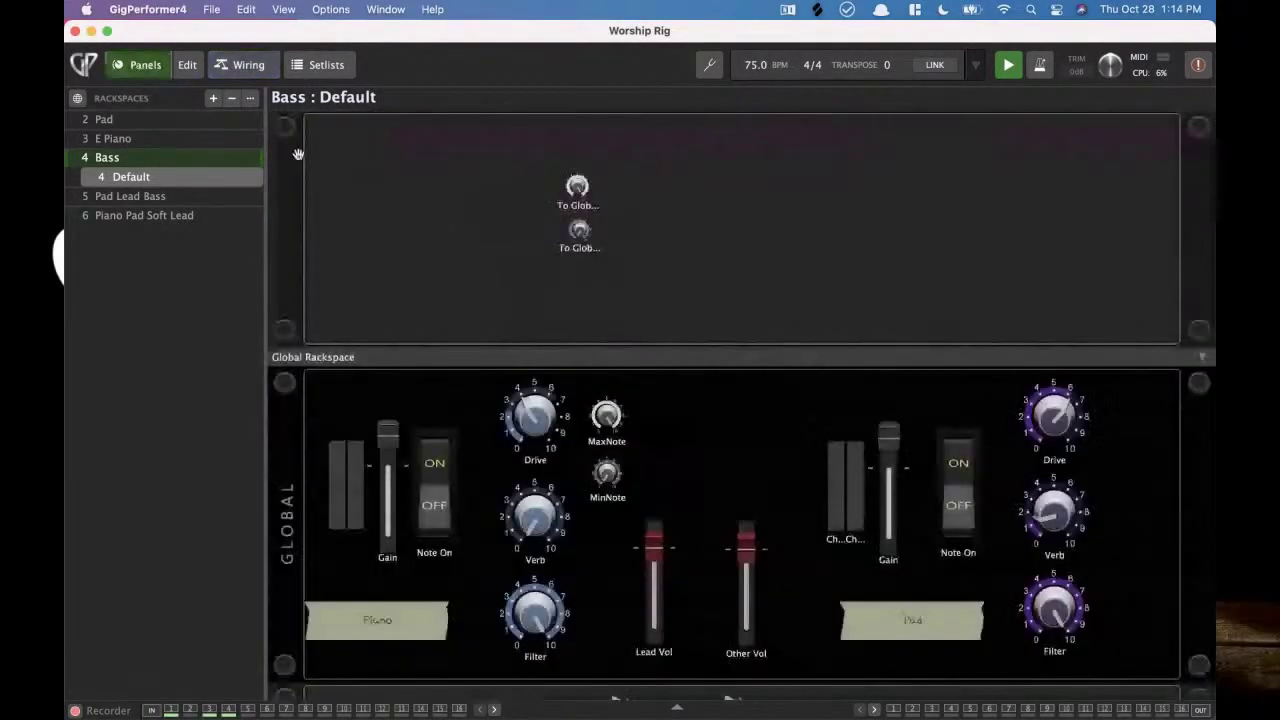
- Adjust the lower To Global knob in the Bass rackspace, and switch to the E Piano rackspace and back
{"action": "left_click_drag", "start_coordinate": [582, 238], "coordinate": [570, 172]}
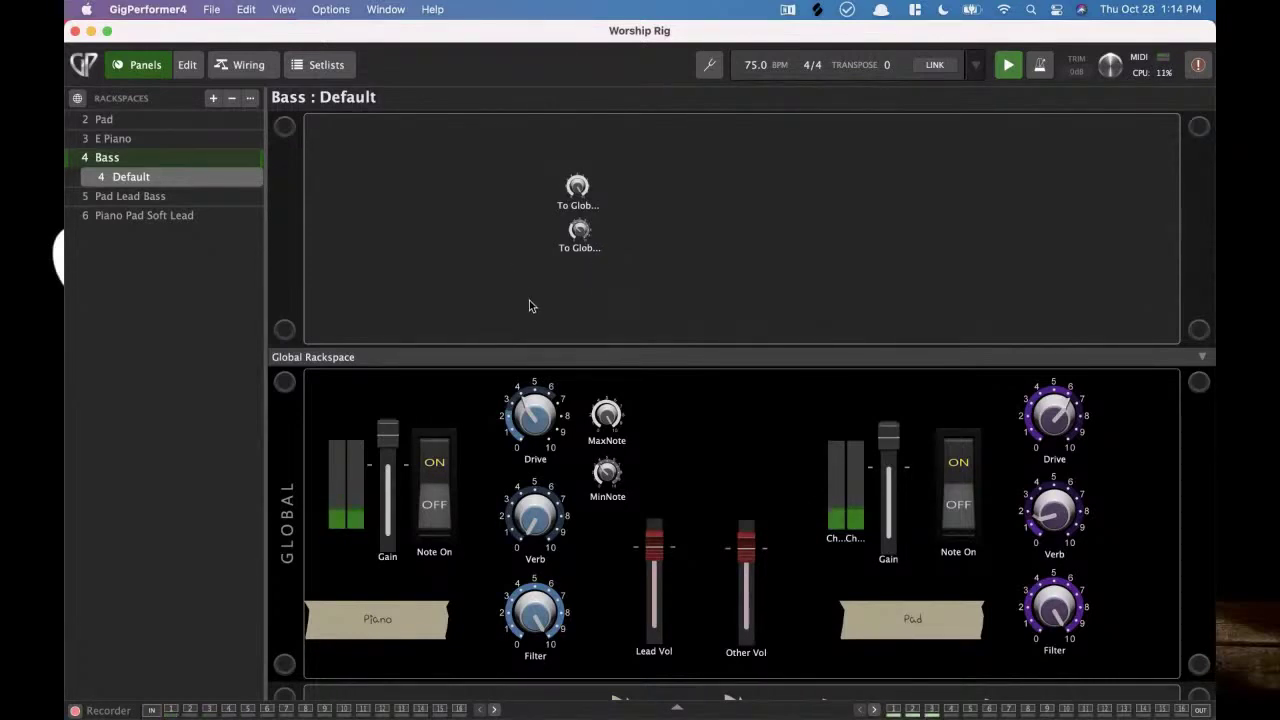
{"action": "left_click", "coordinate": [117, 140]}
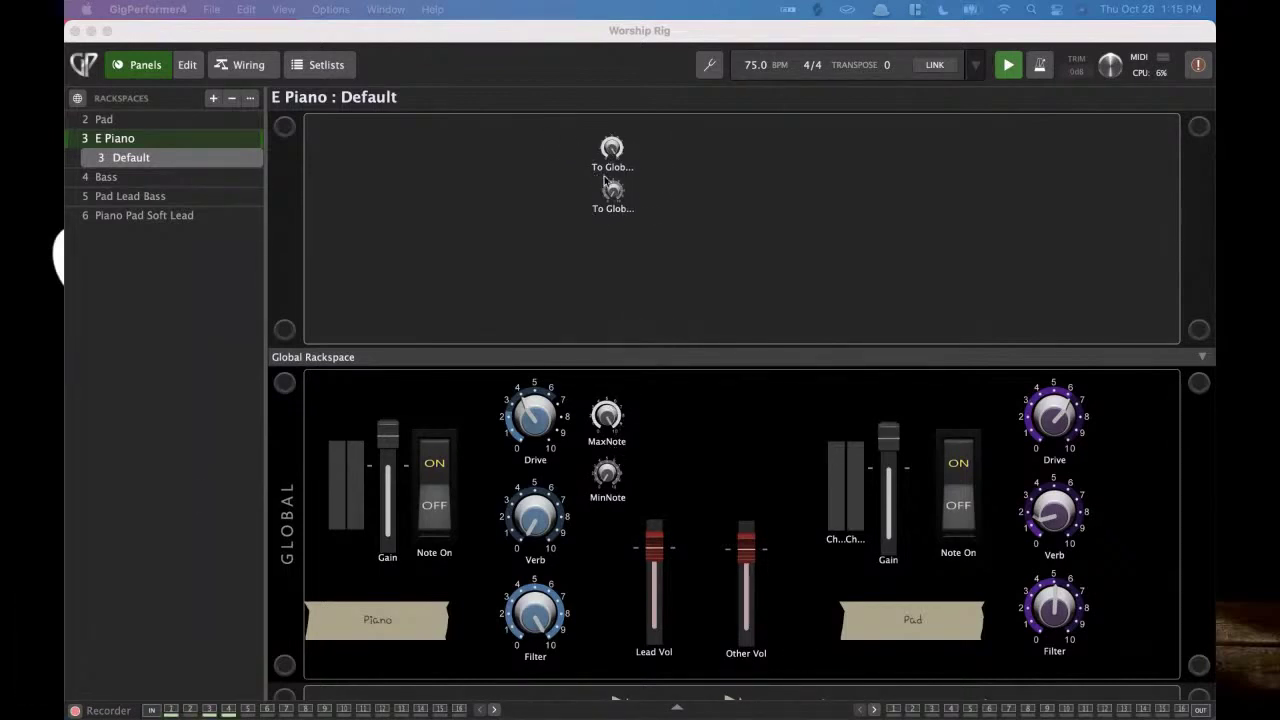
{"action": "left_click", "coordinate": [131, 177]}
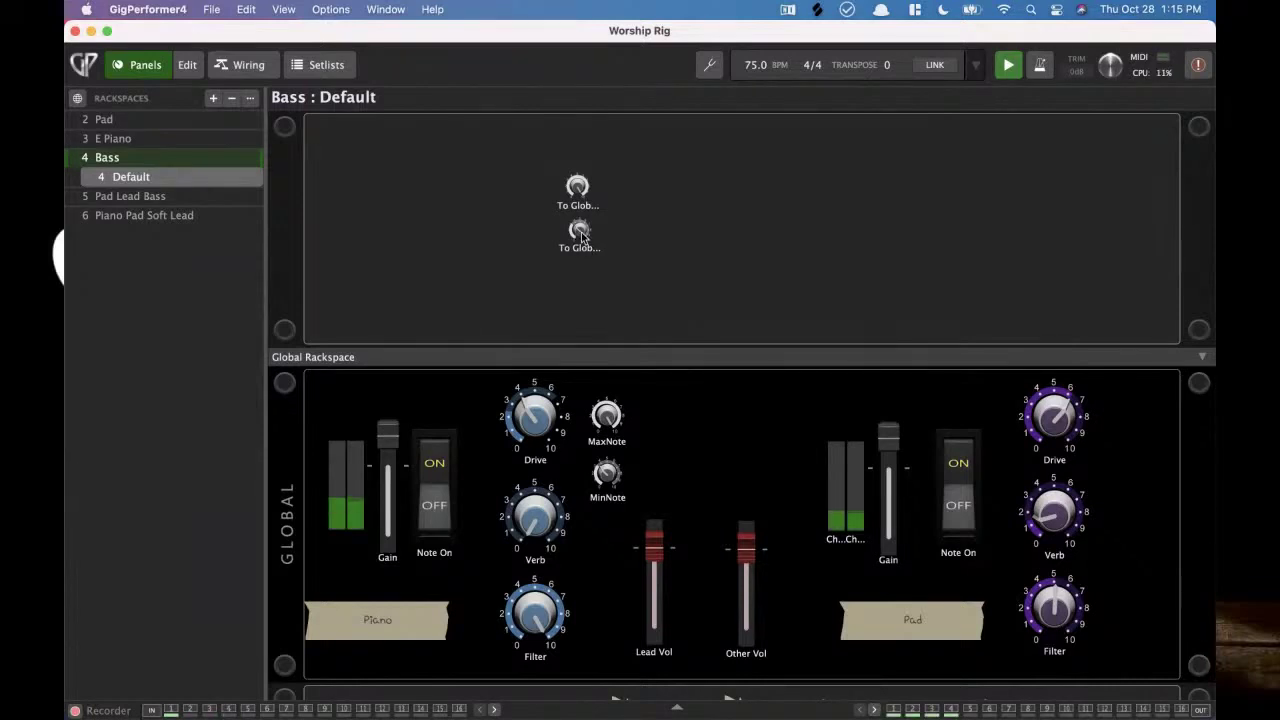
- Reposition the Kontakt block lower and slightly left in the E Piano rackspace's wiring
{"action": "left_click", "coordinate": [125, 140]}
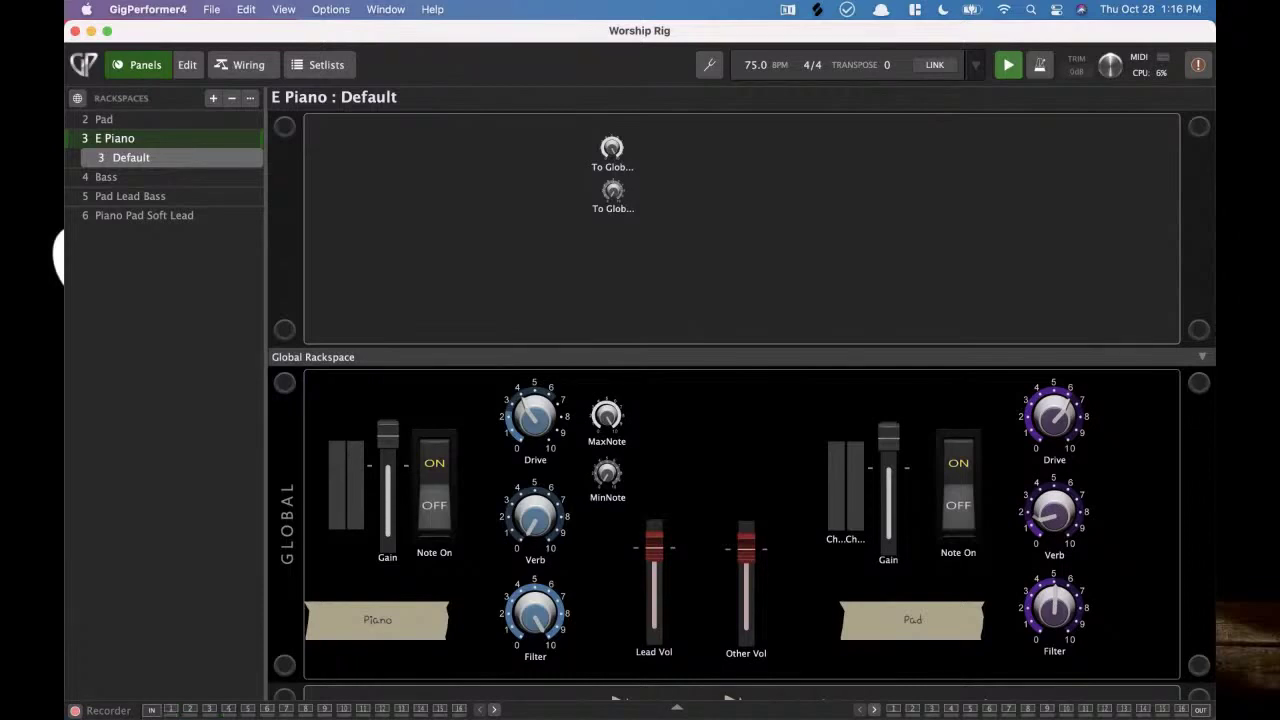
{"action": "left_click", "coordinate": [245, 68]}
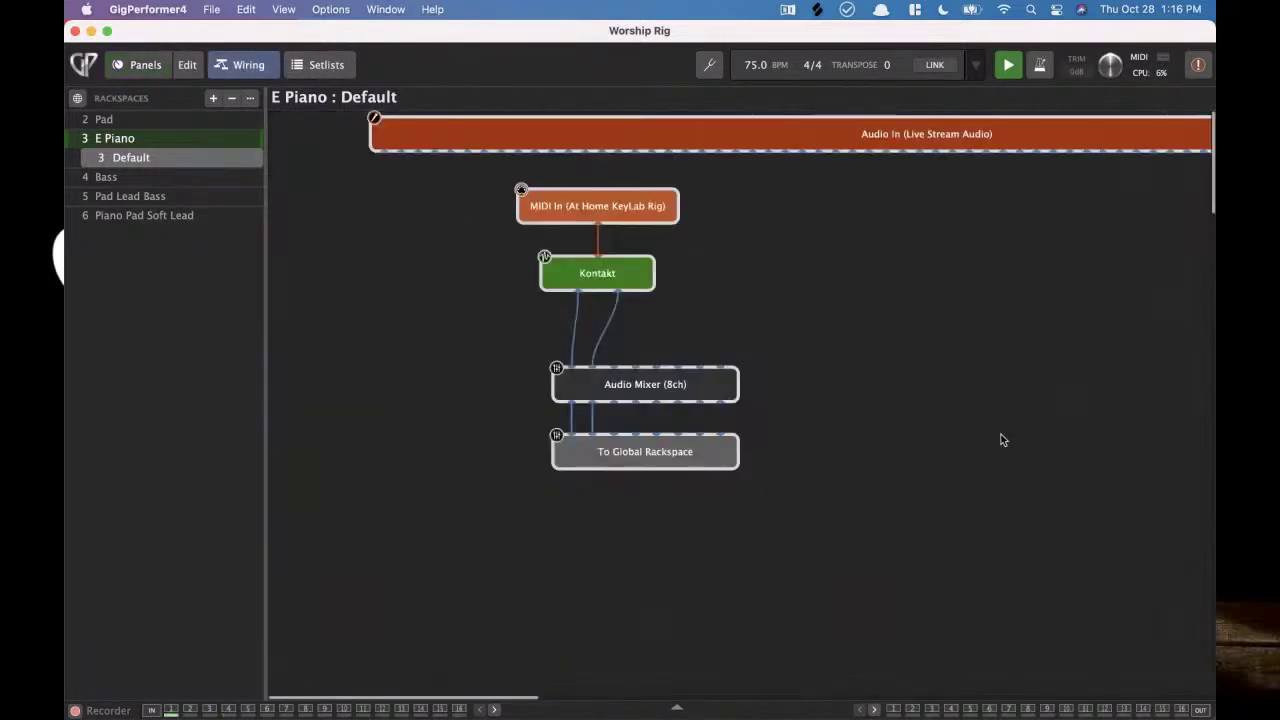
{"action": "left_click", "coordinate": [610, 290]}
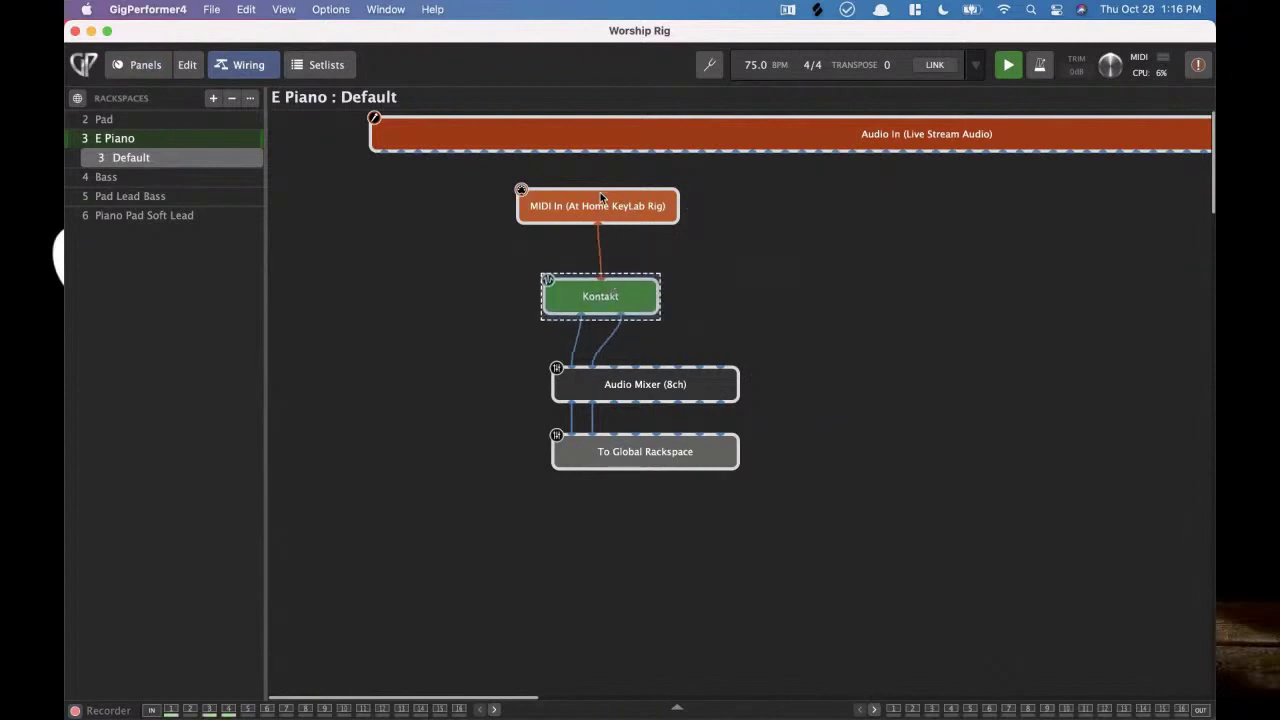
{"action": "mouse_move", "coordinate": [604, 300]}
{"action": "left_mouse_down"}
{"action": "mouse_move", "coordinate": [566, 300]}
{"action": "mouse_move", "coordinate": [585, 296]}
{"action": "left_mouse_up"}
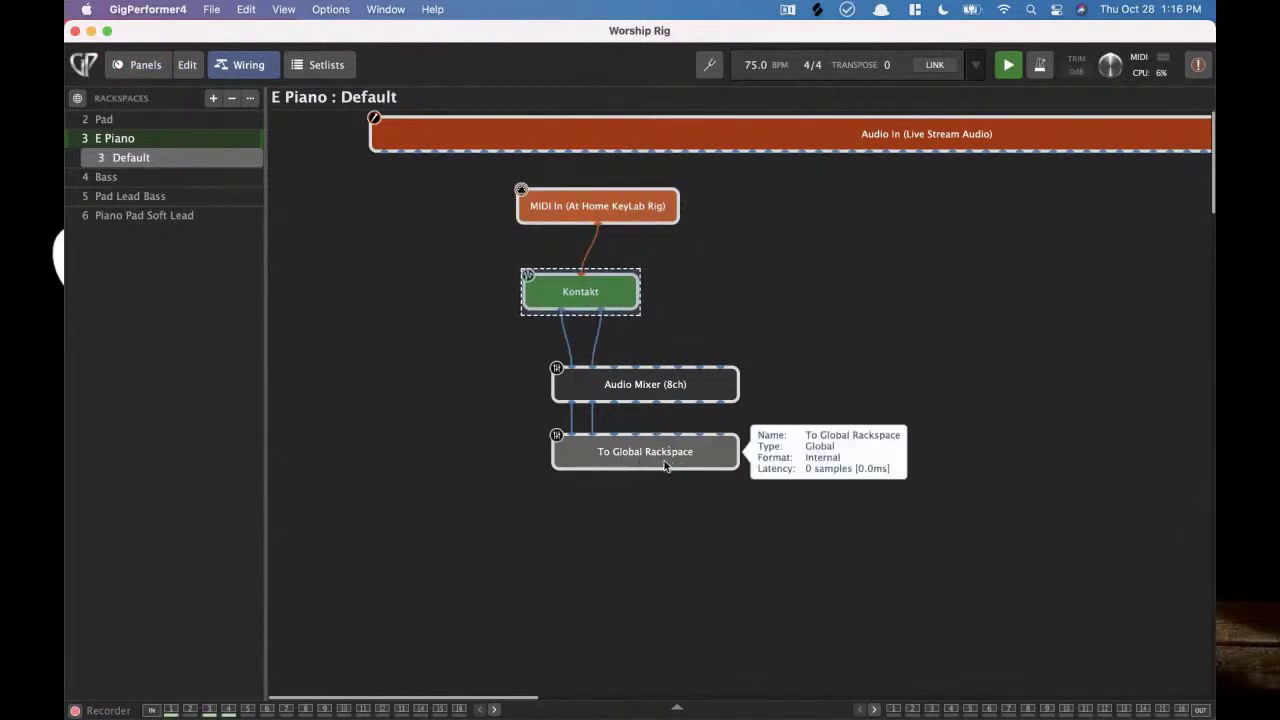
- Move the From Rackspaces block up and left and the Distortion block left in the global rackspace's wiring
{"action": "left_click", "coordinate": [77, 98]}
{"action": "left_click_drag", "start_coordinate": [654, 259], "coordinate": [624, 243]}
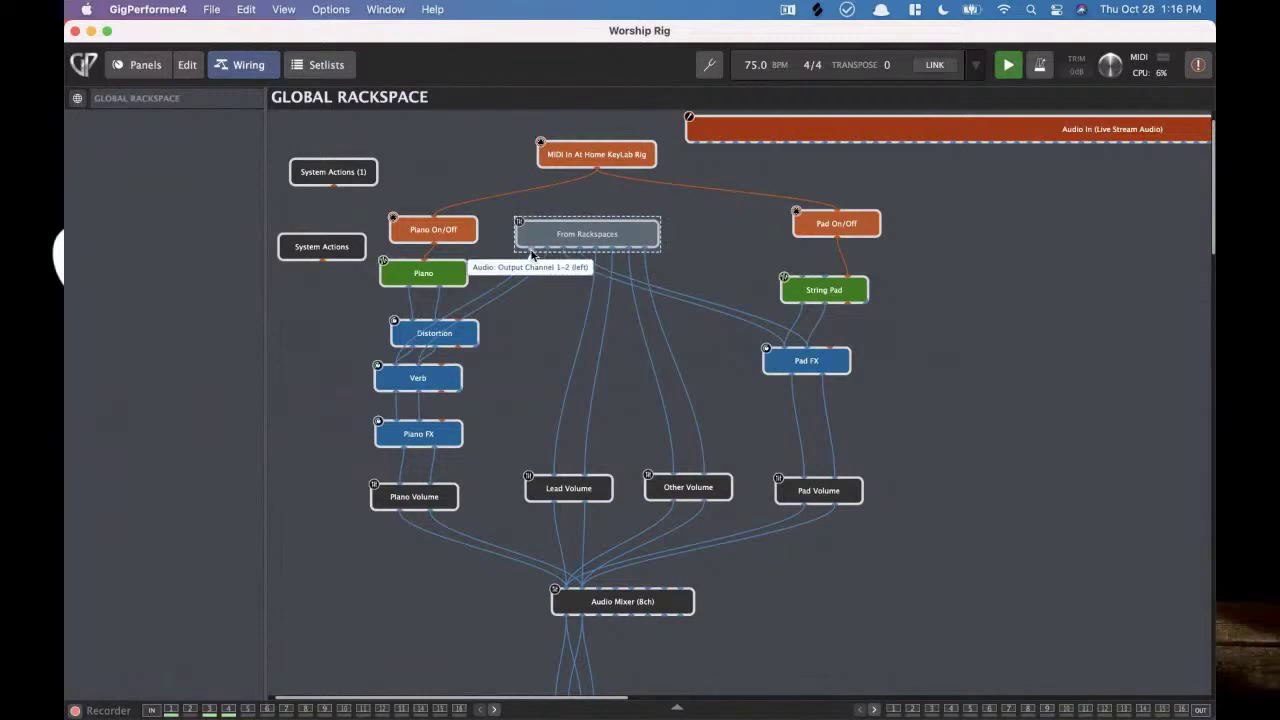
{"action": "left_click_drag", "start_coordinate": [393, 330], "coordinate": [339, 326]}
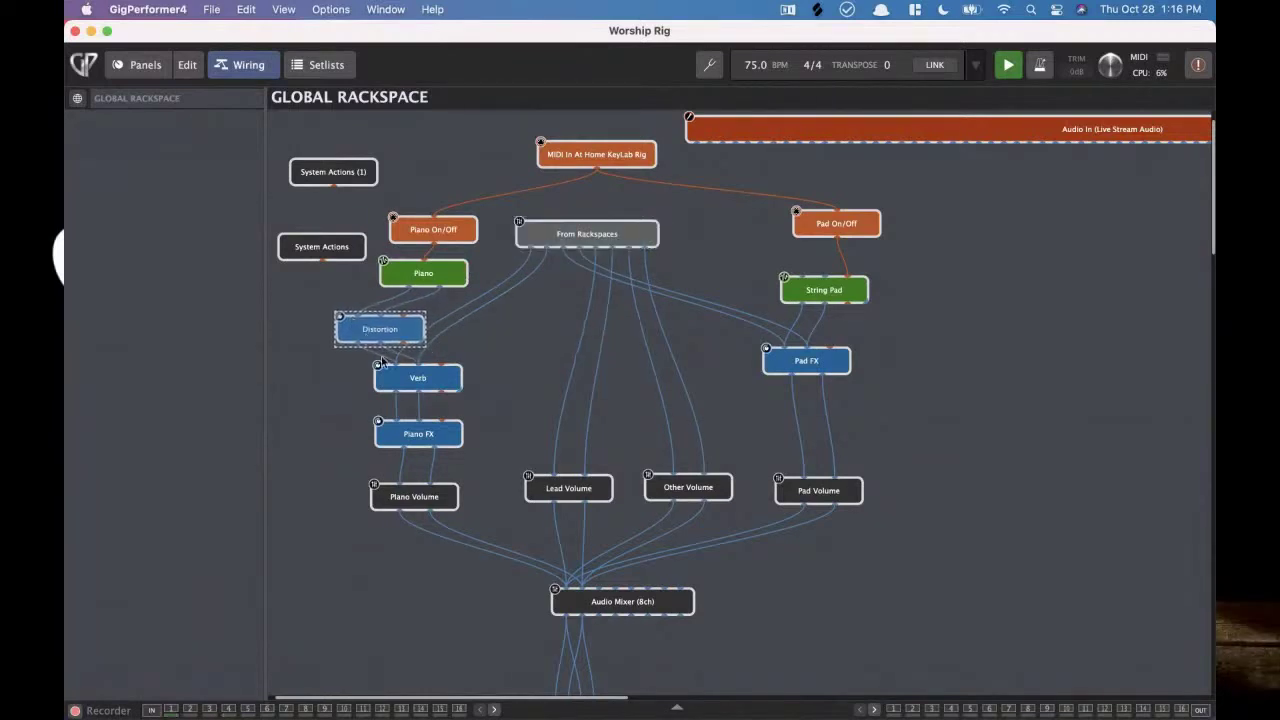
- Line up the Verb, Piano FX and Piano Volume blocks in one column slightly further right
{"action": "mouse_move", "coordinate": [422, 382]}
{"action": "left_mouse_down"}
{"action": "mouse_move", "coordinate": [404, 393]}
{"action": "mouse_move", "coordinate": [419, 394]}
{"action": "left_mouse_up"}
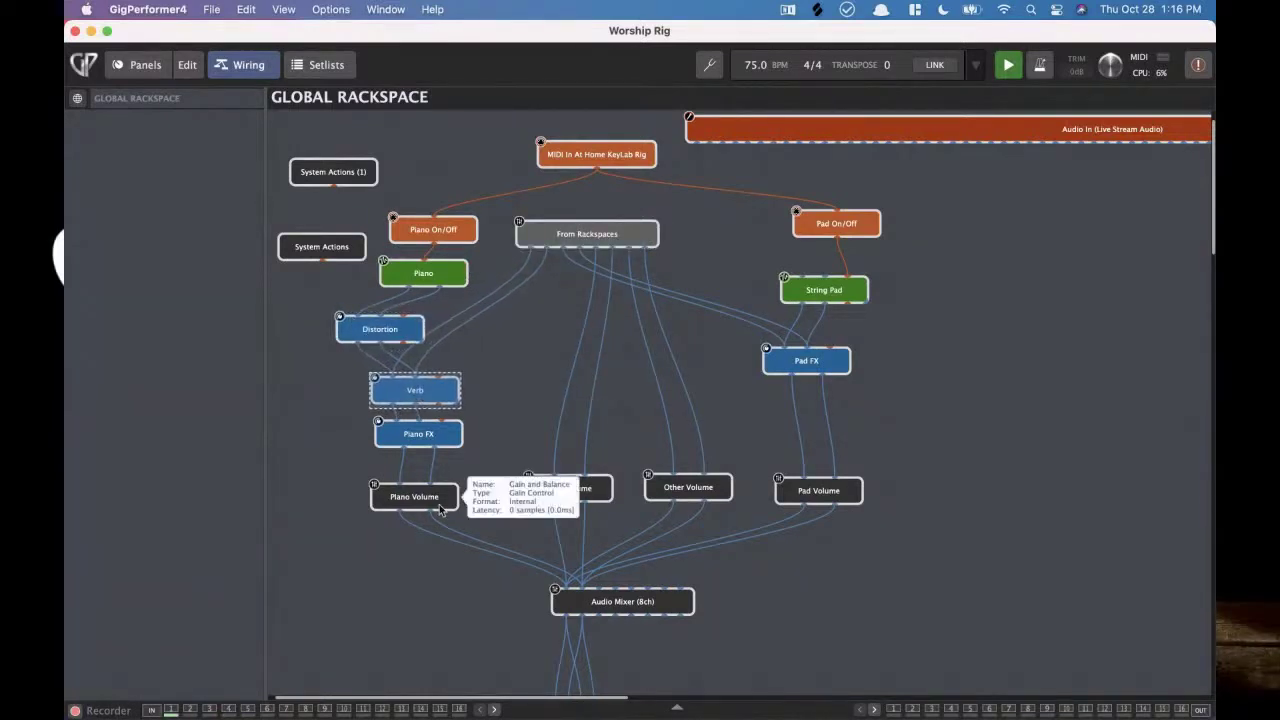
{"action": "left_click_drag", "start_coordinate": [427, 504], "coordinate": [448, 507]}
{"action": "left_click_drag", "start_coordinate": [427, 449], "coordinate": [439, 456]}
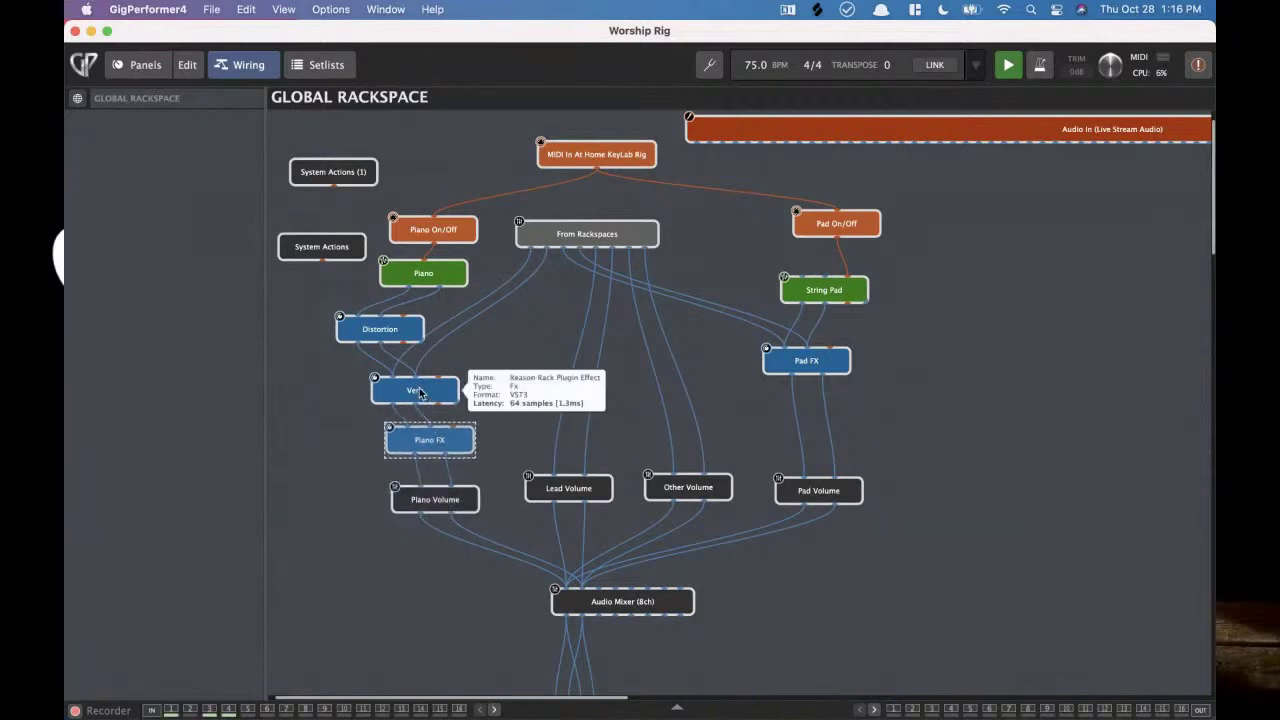
{"action": "left_click_drag", "start_coordinate": [420, 390], "coordinate": [438, 390]}
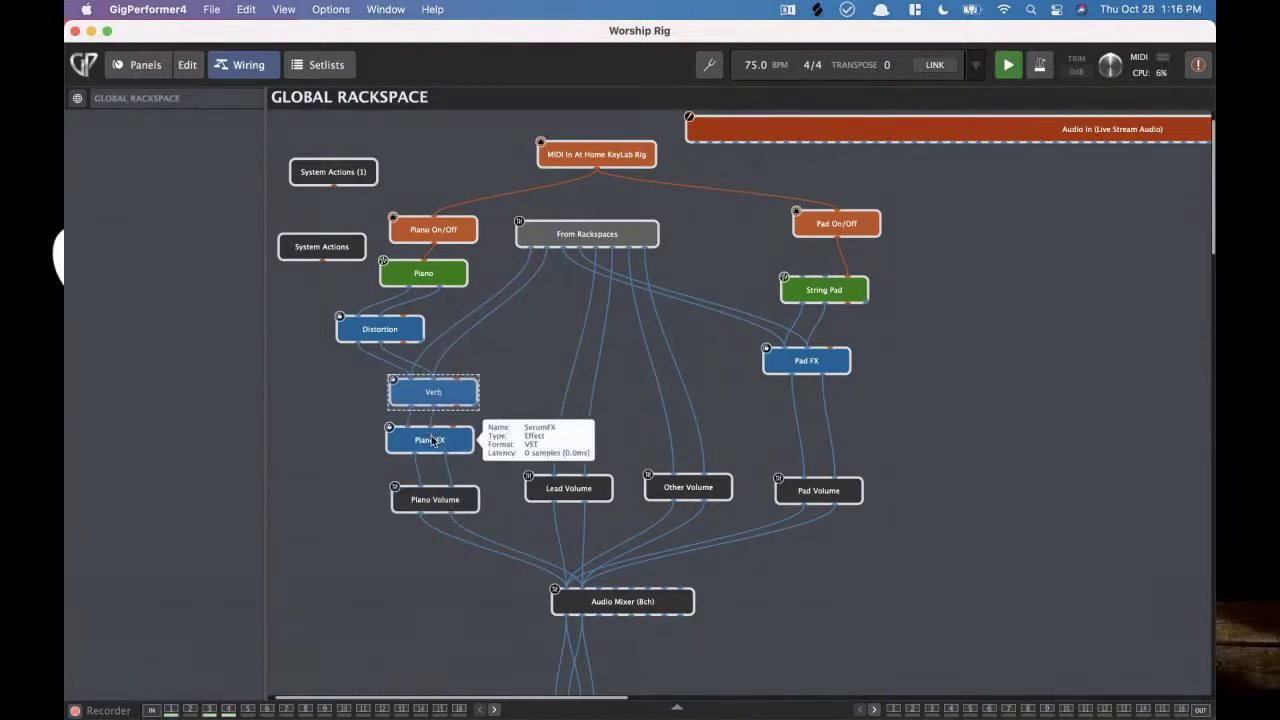
{"action": "left_click_drag", "start_coordinate": [428, 443], "coordinate": [435, 446]}
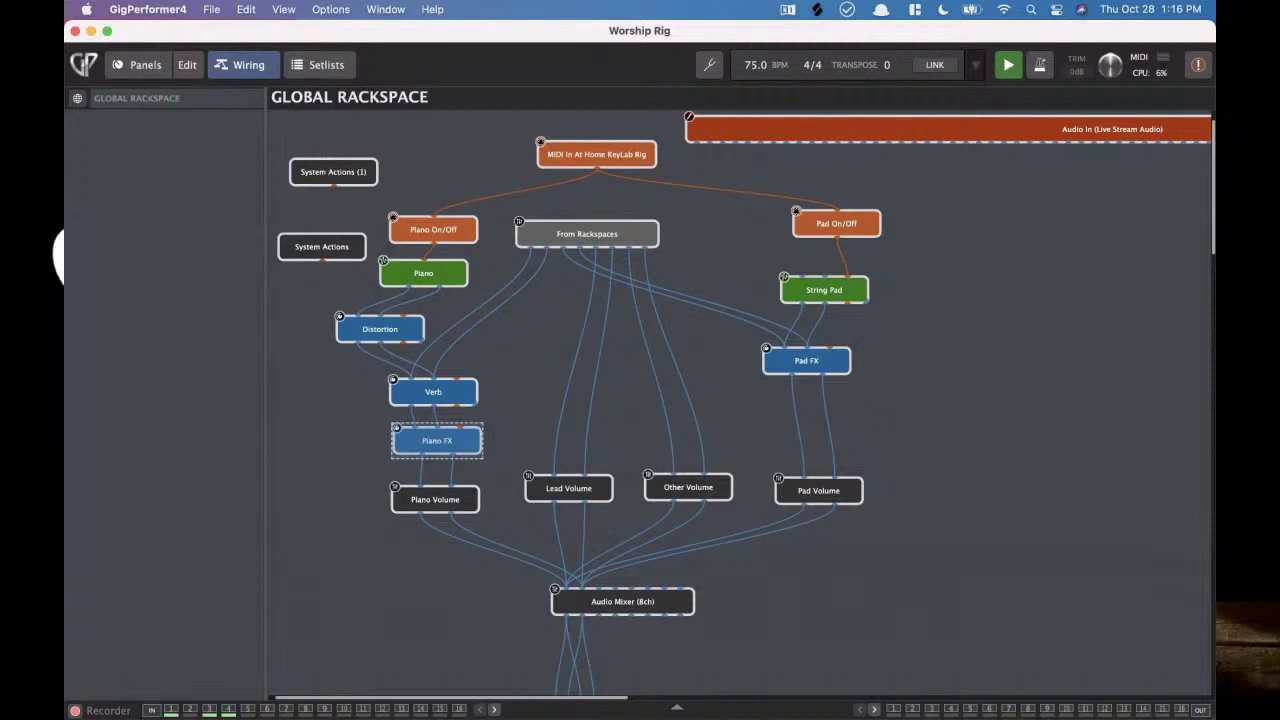
- Show the E Piano rackspace's panel and turn the piano's Verb knob down to 0 in the global section
{"action": "left_click", "coordinate": [138, 65]}
{"action": "left_click", "coordinate": [78, 99]}
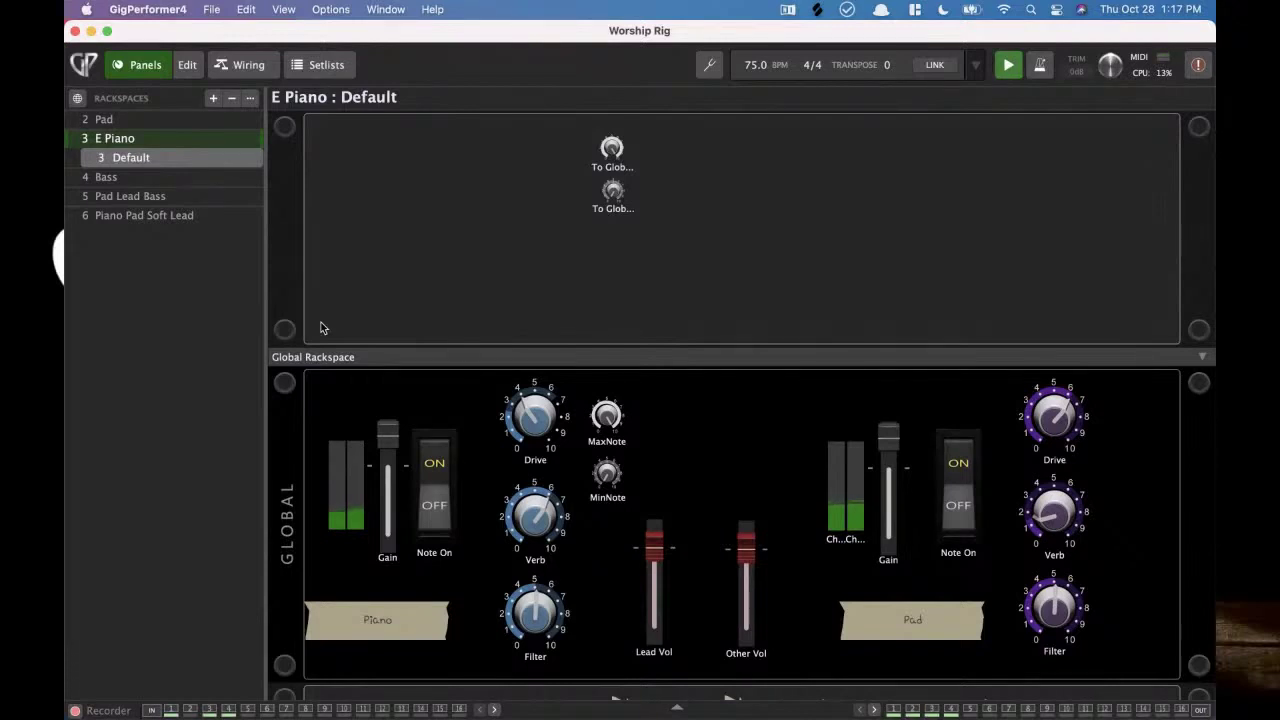
{"action": "left_click", "coordinate": [535, 543]}
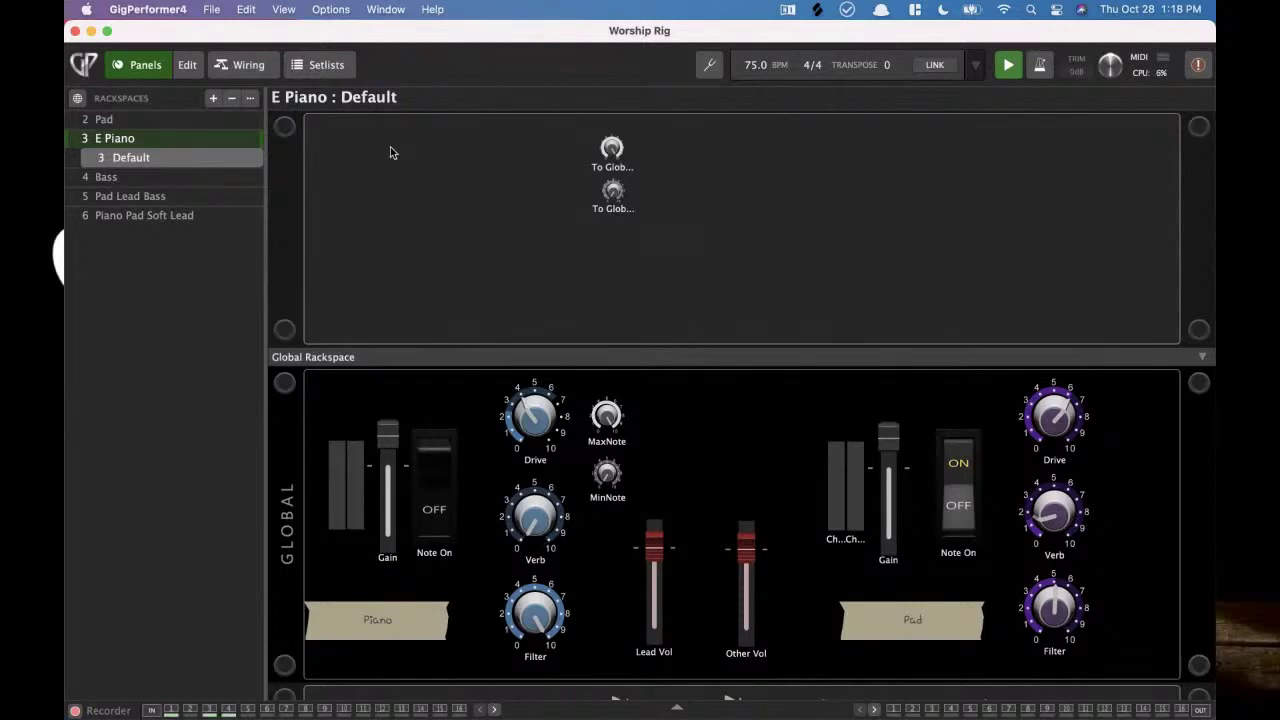
- Open the E Piano rackspace's wiring and switch to the global rackspace's wiring to view the signal routing
{"action": "left_click", "coordinate": [241, 64]}
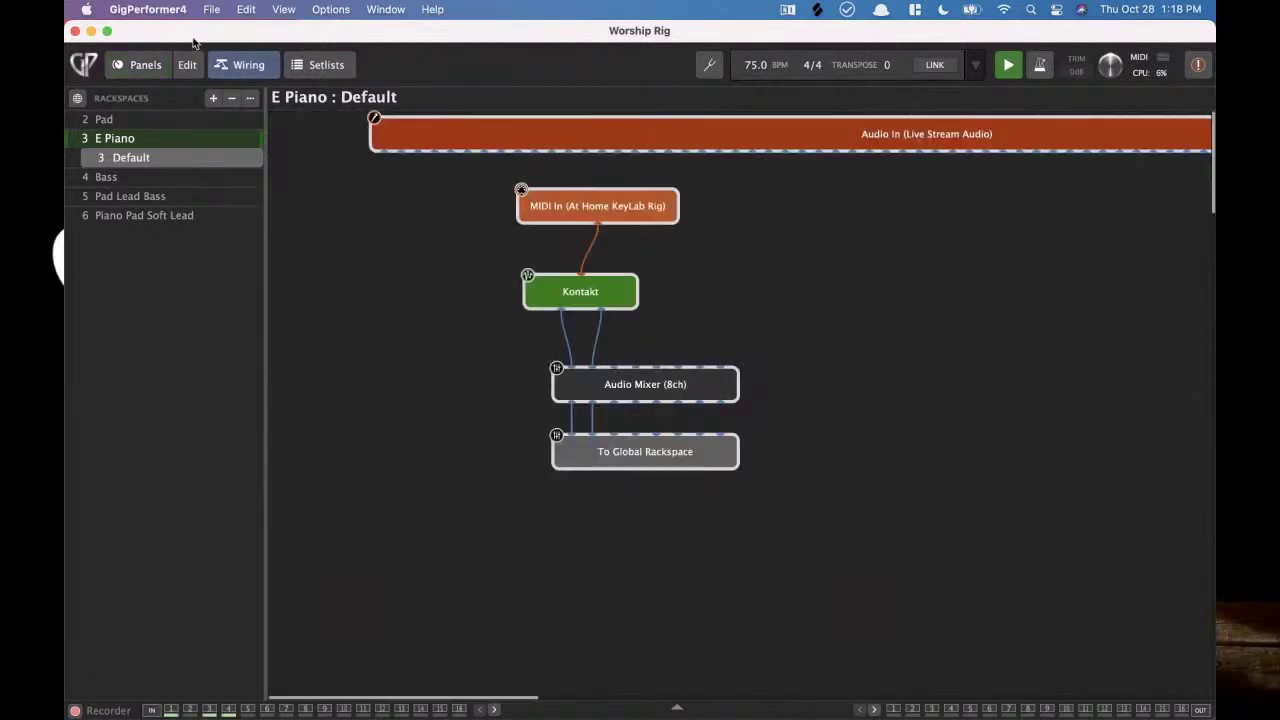
{"action": "left_click", "coordinate": [77, 98]}
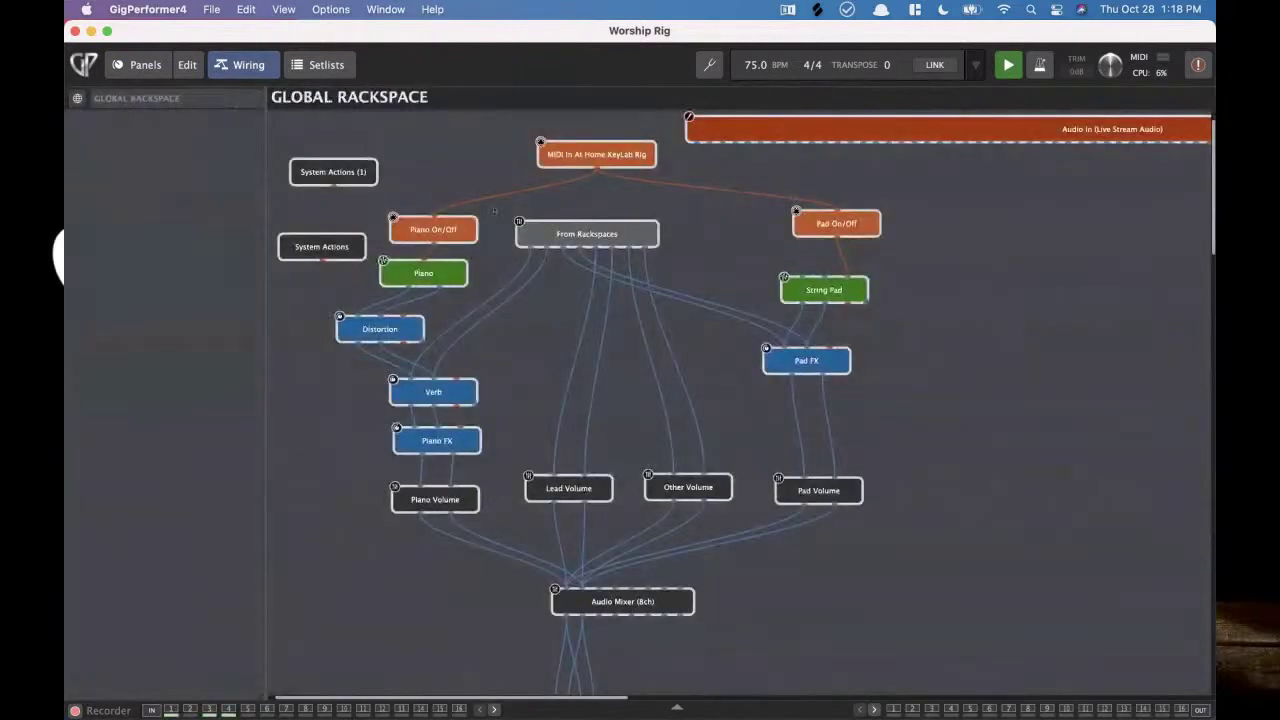
- Move the From Rackspaces block slightly down in the global wiring and inspect the Verb and Piano FX plugins
{"action": "left_click_drag", "start_coordinate": [616, 251], "coordinate": [624, 249]}
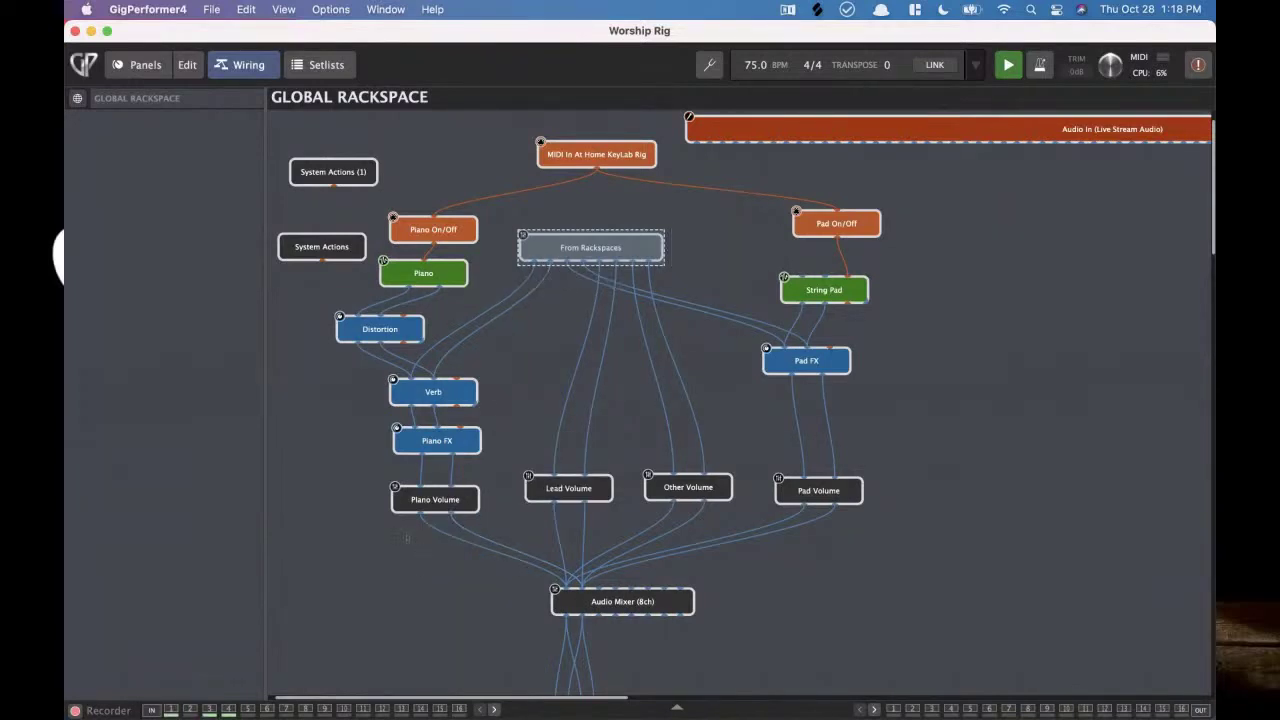
{"action": "left_click", "coordinate": [435, 395]}
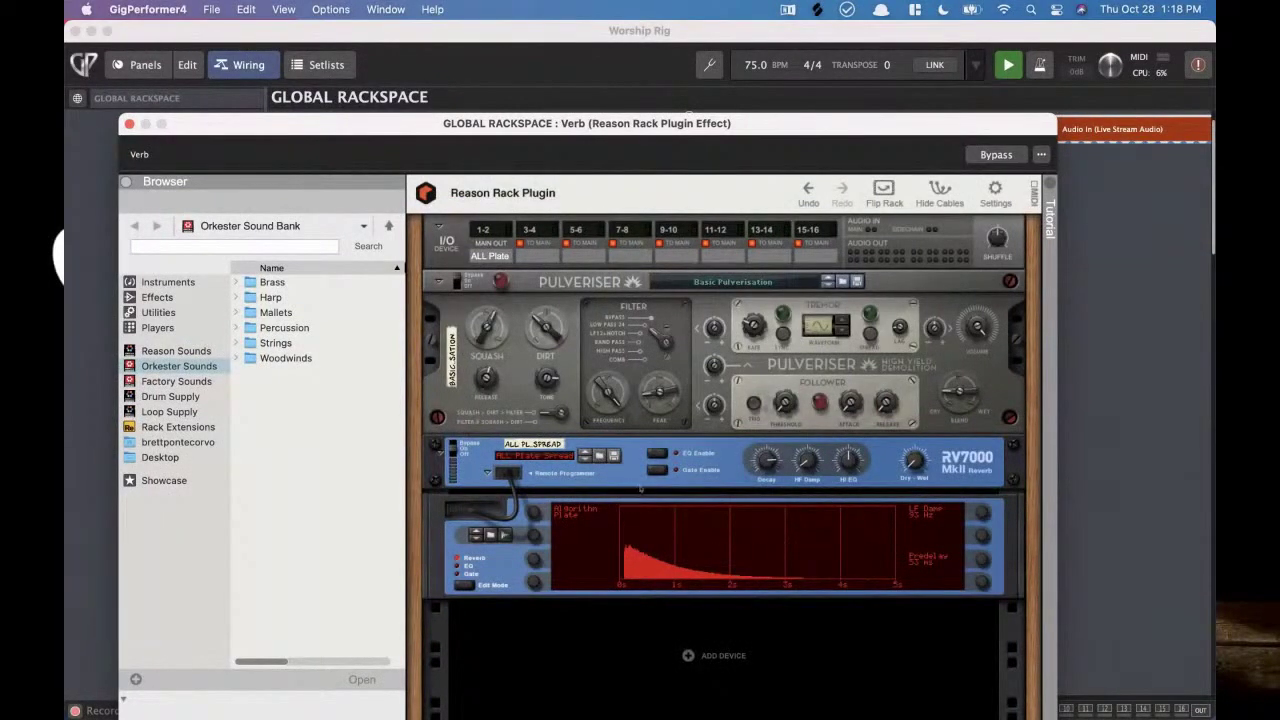
{"action": "left_click", "coordinate": [128, 124]}
{"action": "left_click", "coordinate": [446, 448]}
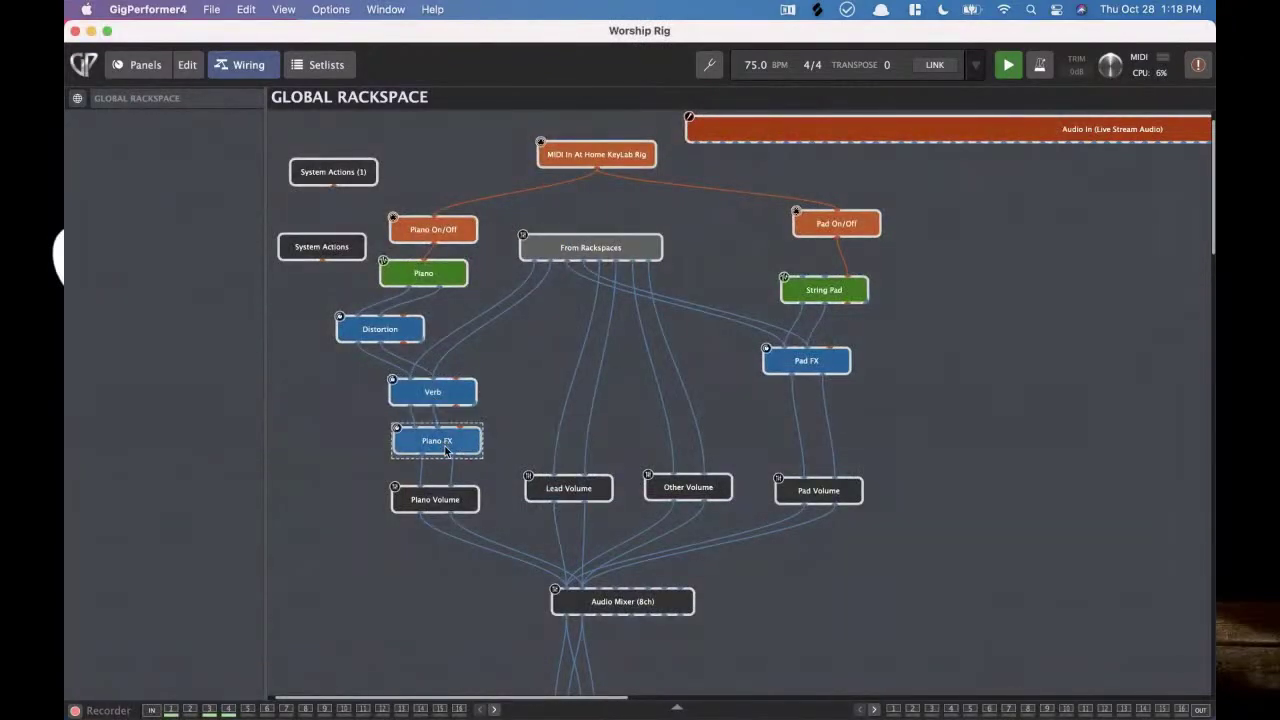
{"action": "double_click", "coordinate": [446, 450]}
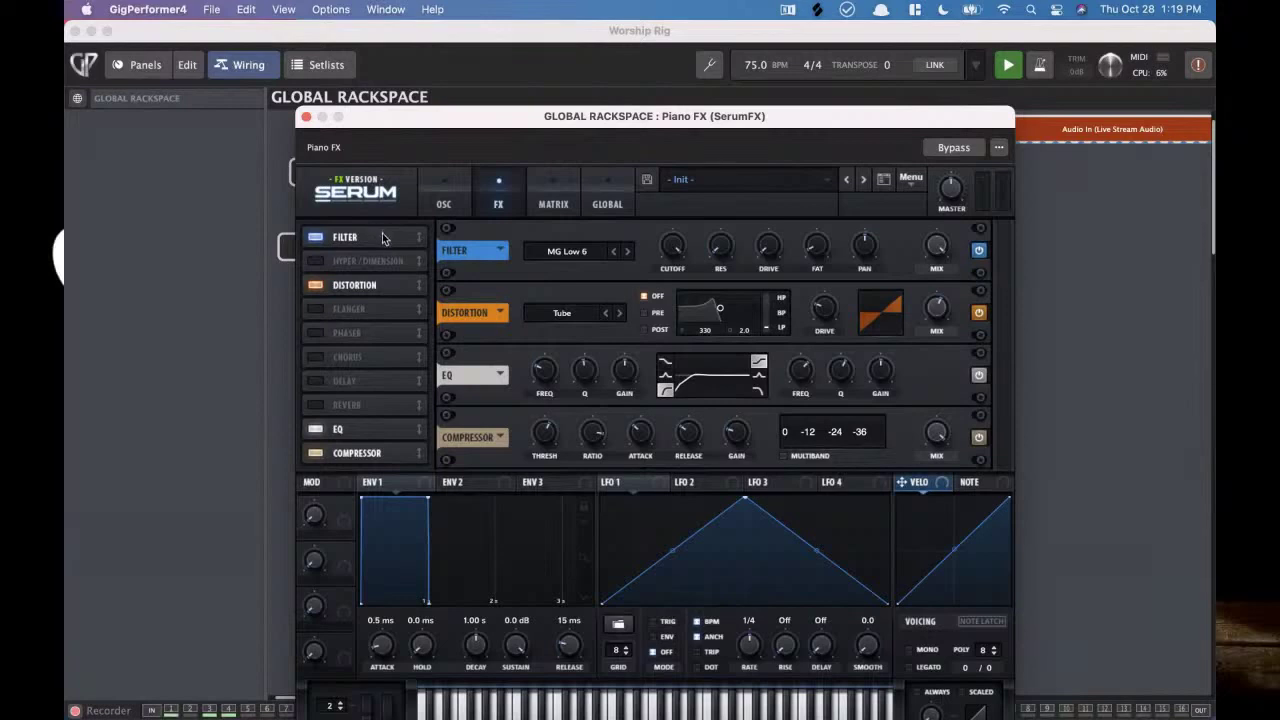
{"action": "left_click", "coordinate": [307, 117]}
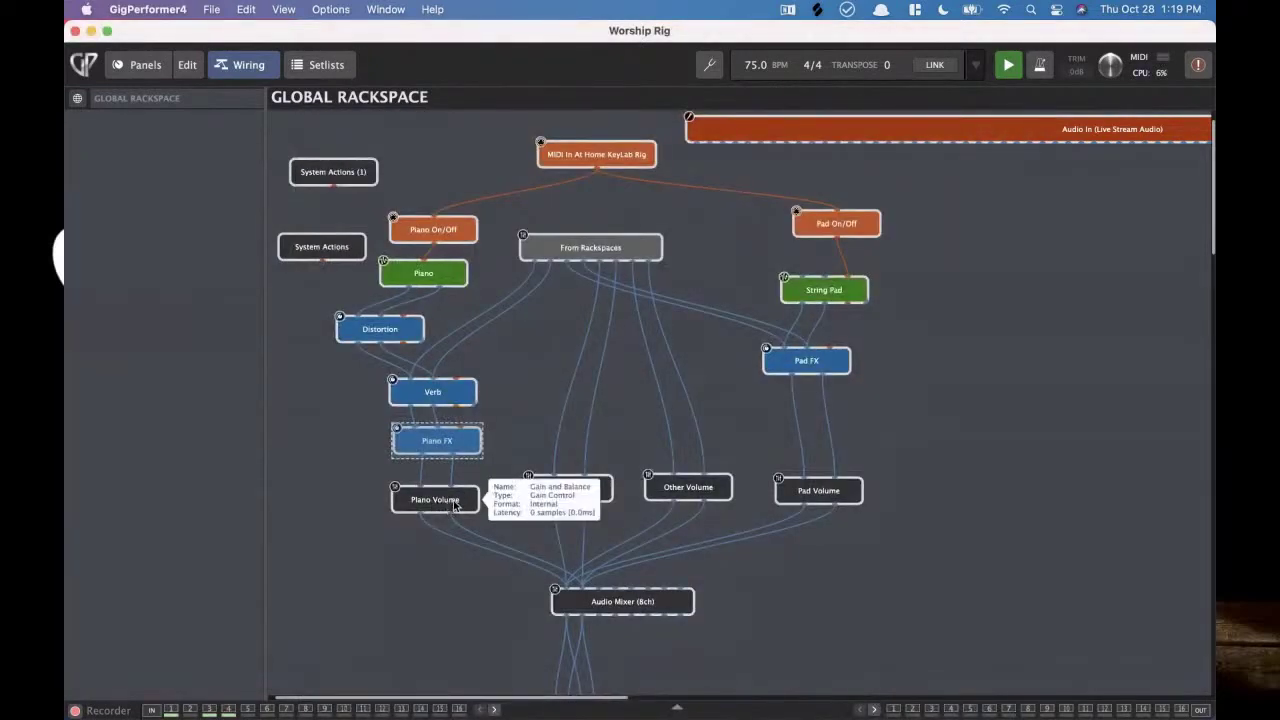
- Nudge the From Rackspaces block left and line up the Pad FX block above the Pad Volume block
{"action": "left_click", "coordinate": [561, 252]}
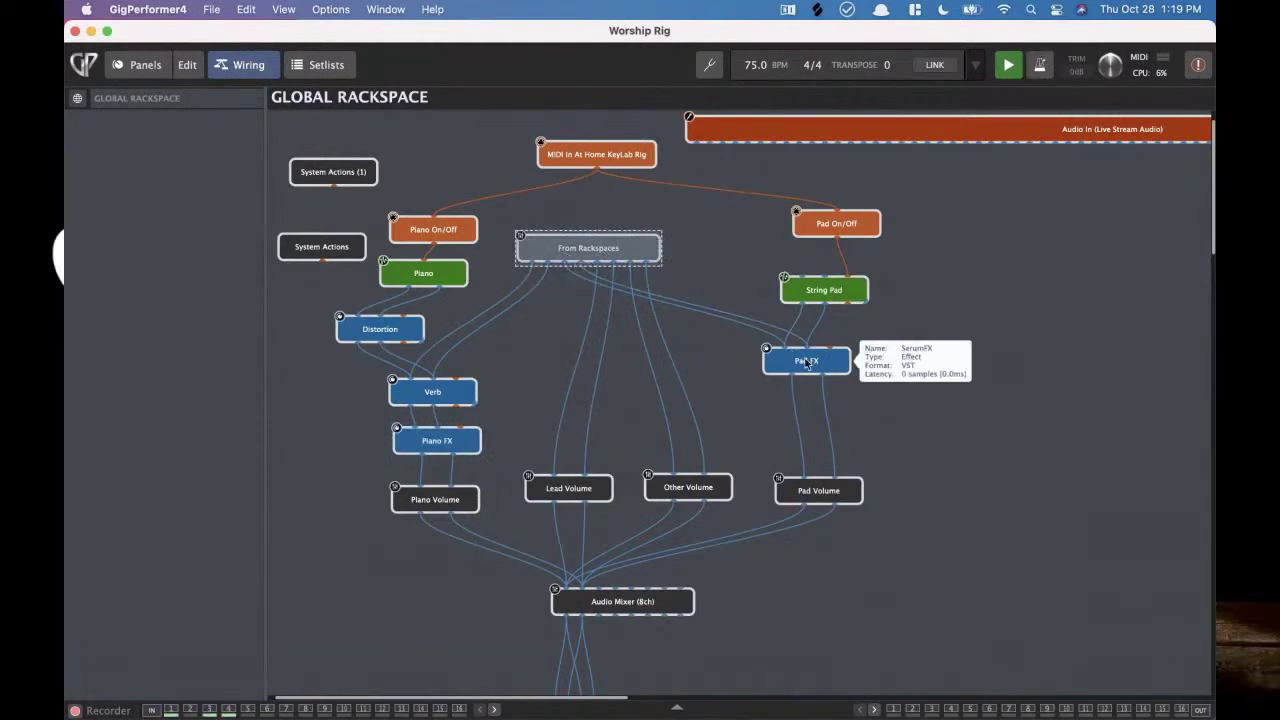
{"action": "left_click_drag", "start_coordinate": [808, 366], "coordinate": [820, 363]}
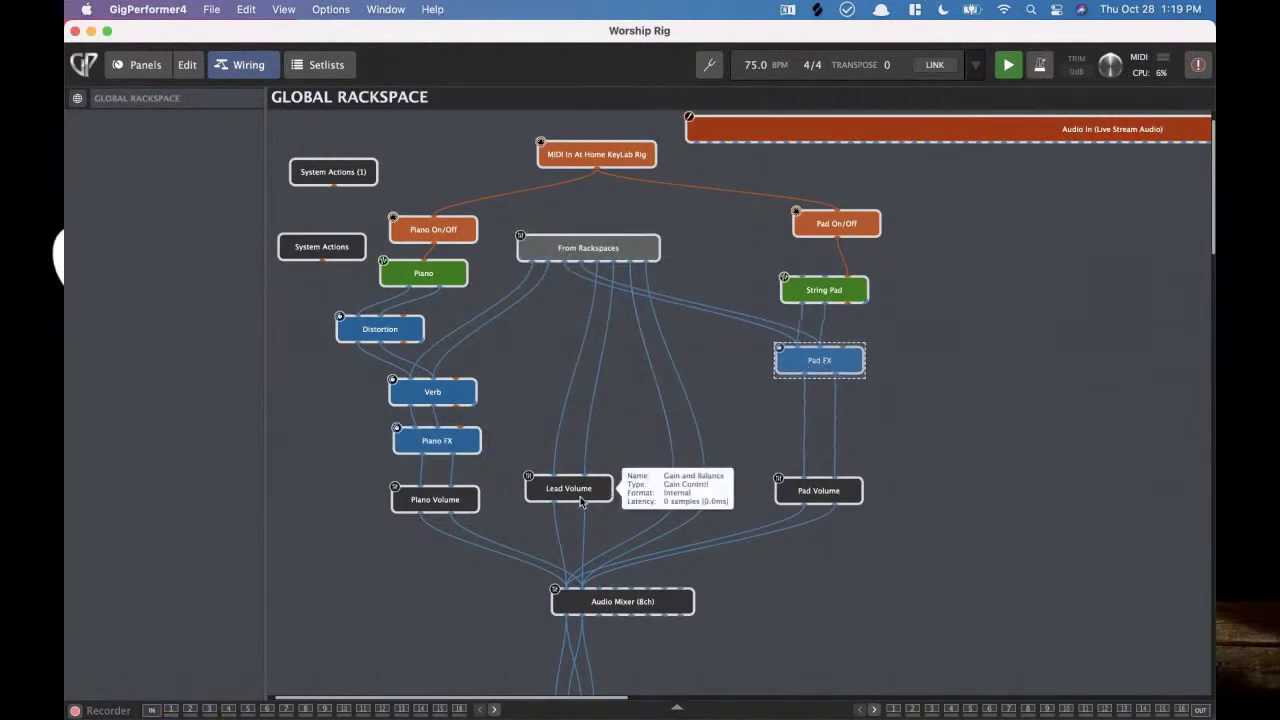
- Show the Pad Lead Bass rackspace's panel and switch off its sticky notes
{"action": "left_click", "coordinate": [127, 67]}
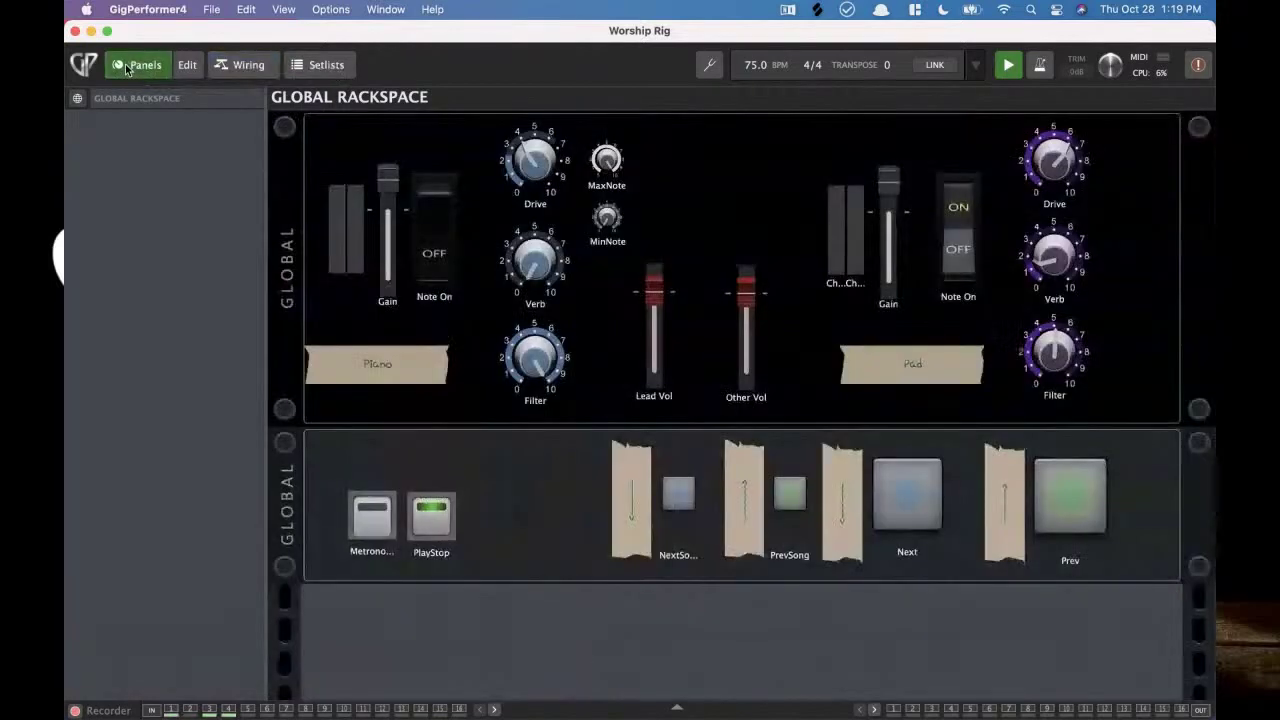
{"action": "left_click", "coordinate": [77, 98]}
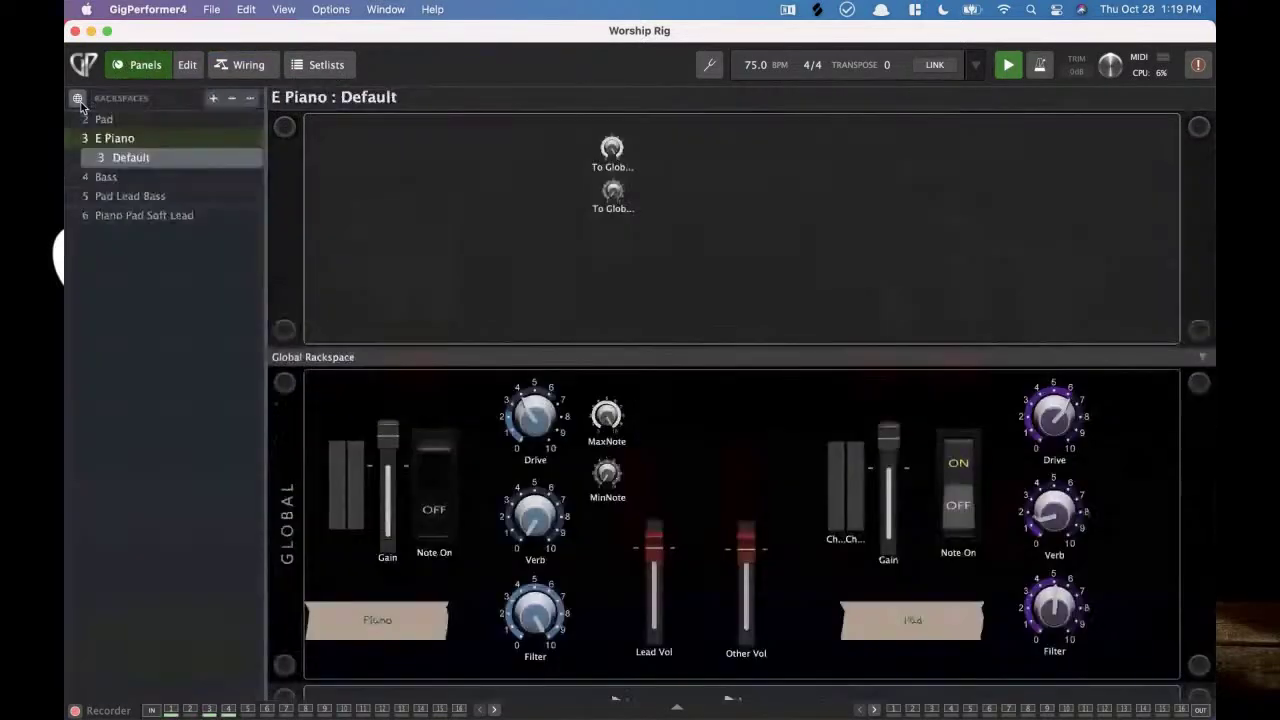
{"action": "left_click", "coordinate": [170, 198]}
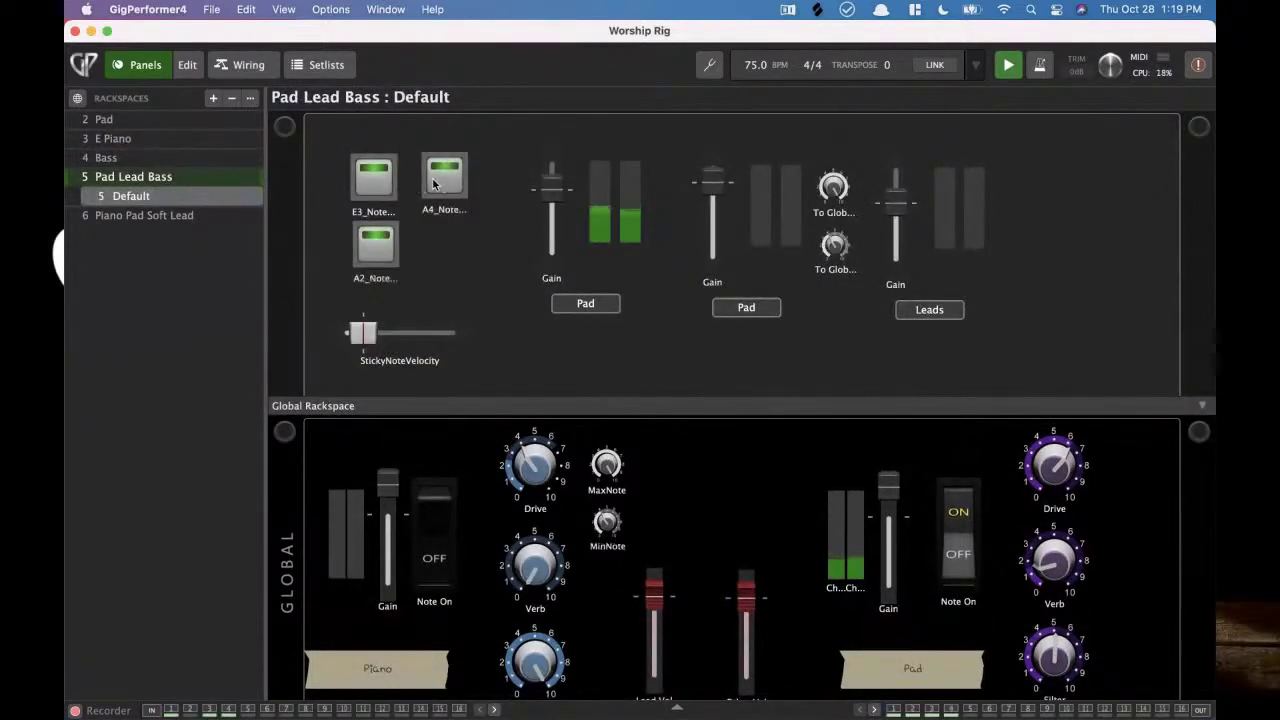
{"action": "left_click", "coordinate": [379, 188]}
- Examine the Pad Lead Bass wiring and the NoteOff event blocking of its MIDI In (At Home KeyLab Rig) block
{"action": "left_click", "coordinate": [245, 65]}
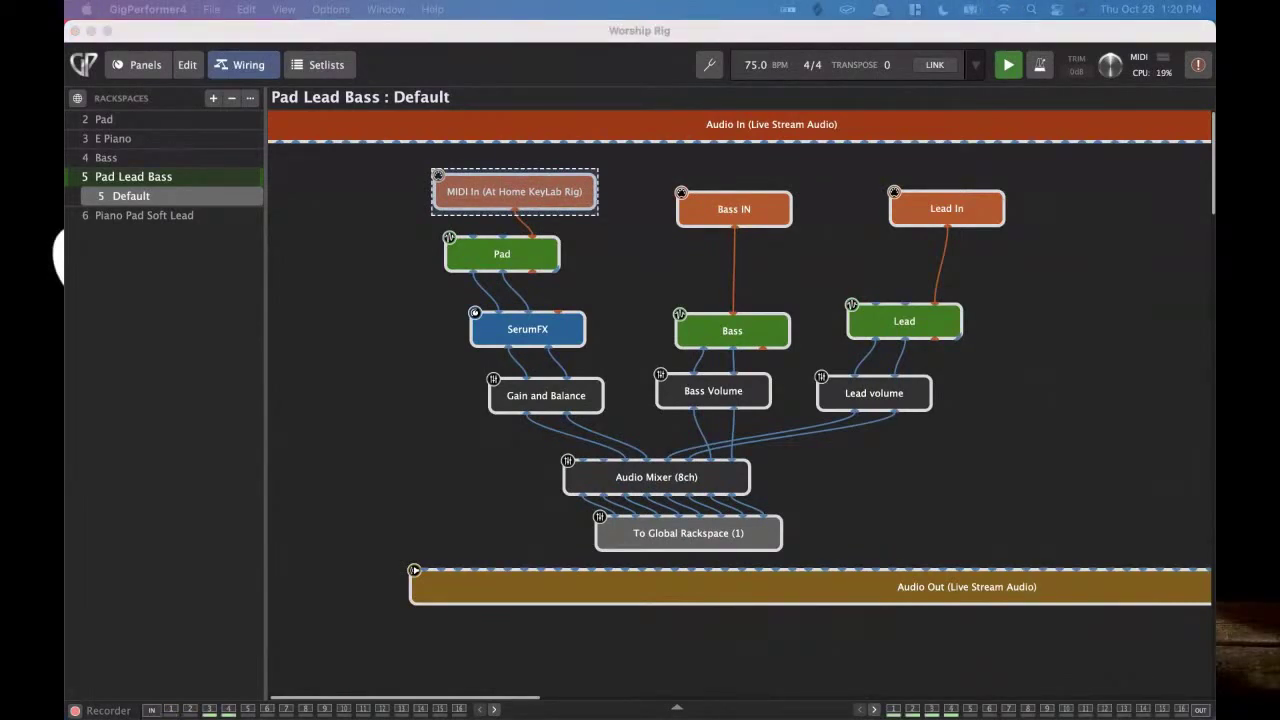
{"action": "double_click", "coordinate": [476, 200]}
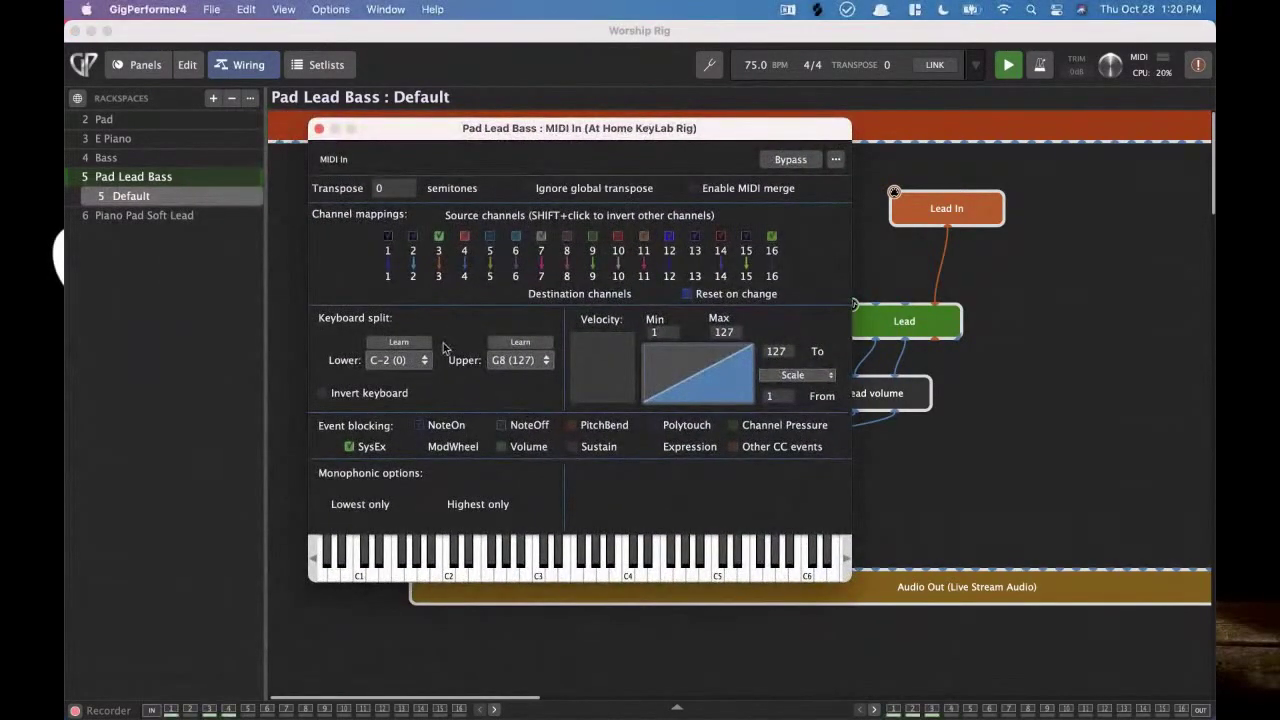
{"action": "left_click", "coordinate": [500, 426]}
{"action": "left_click", "coordinate": [320, 130]}
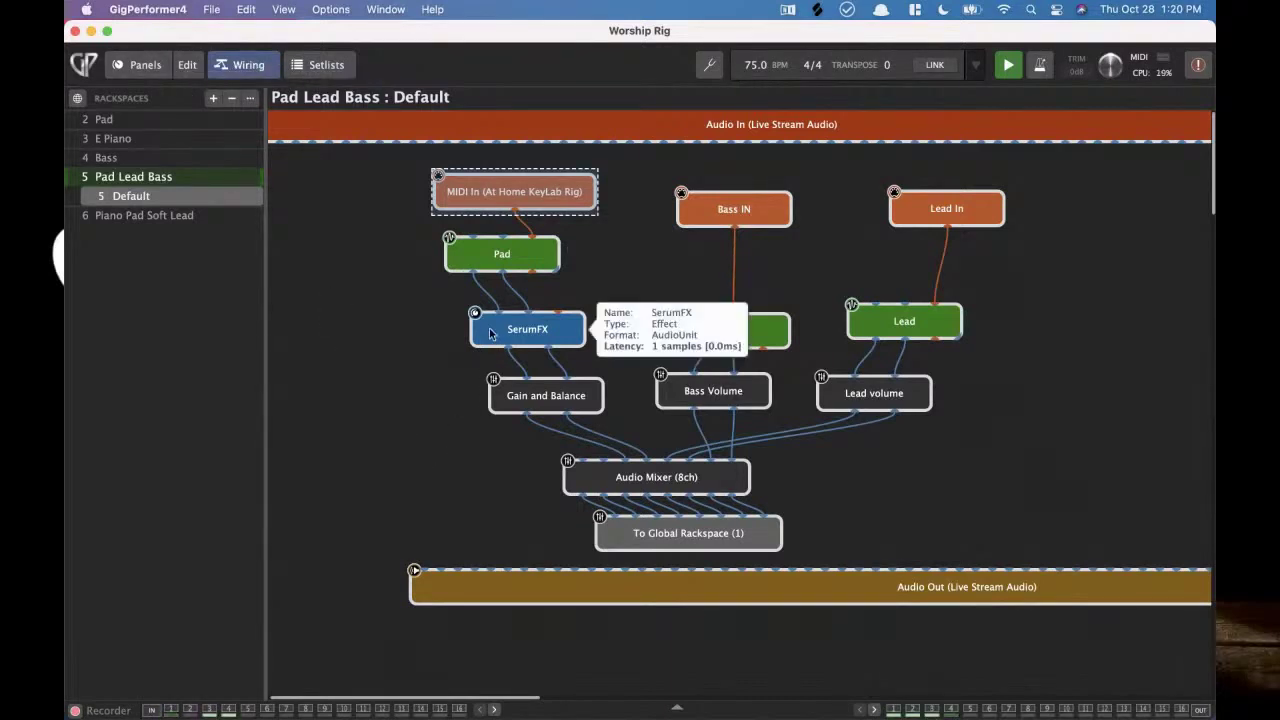
- Turn on the sticky notes in the Pad Lead Bass panel, lower the first Pad gain slightly, and turn the notes off
{"action": "left_click", "coordinate": [140, 65]}
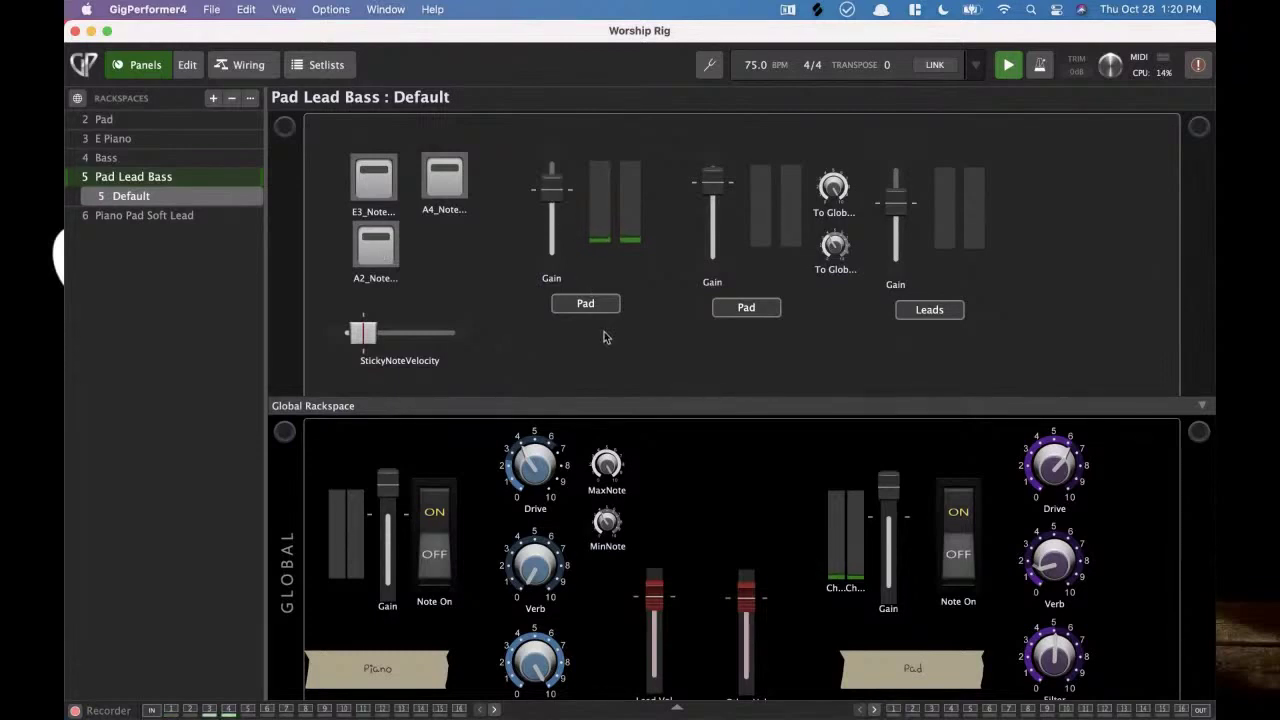
{"action": "left_click", "coordinate": [377, 195]}
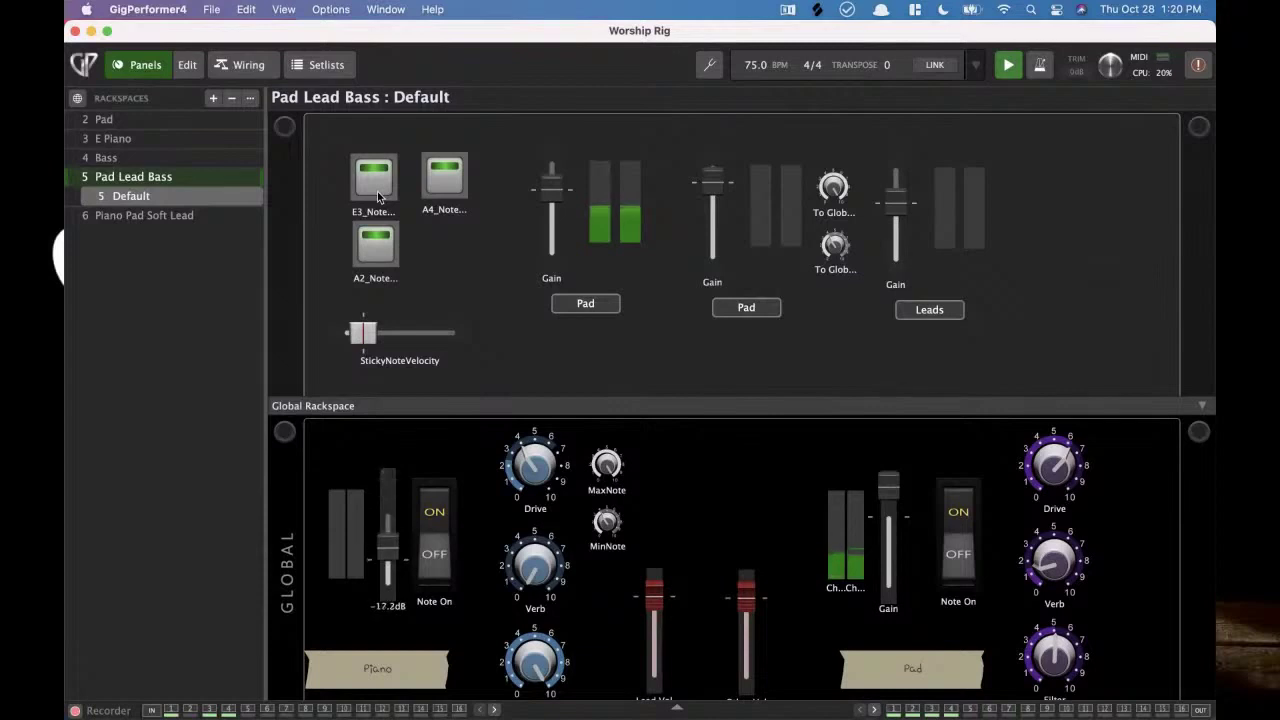
{"action": "mouse_move", "coordinate": [562, 190]}
{"action": "left_mouse_down"}
{"action": "mouse_move", "coordinate": [552, 225]}
{"action": "mouse_move", "coordinate": [550, 196]}
{"action": "left_mouse_up"}
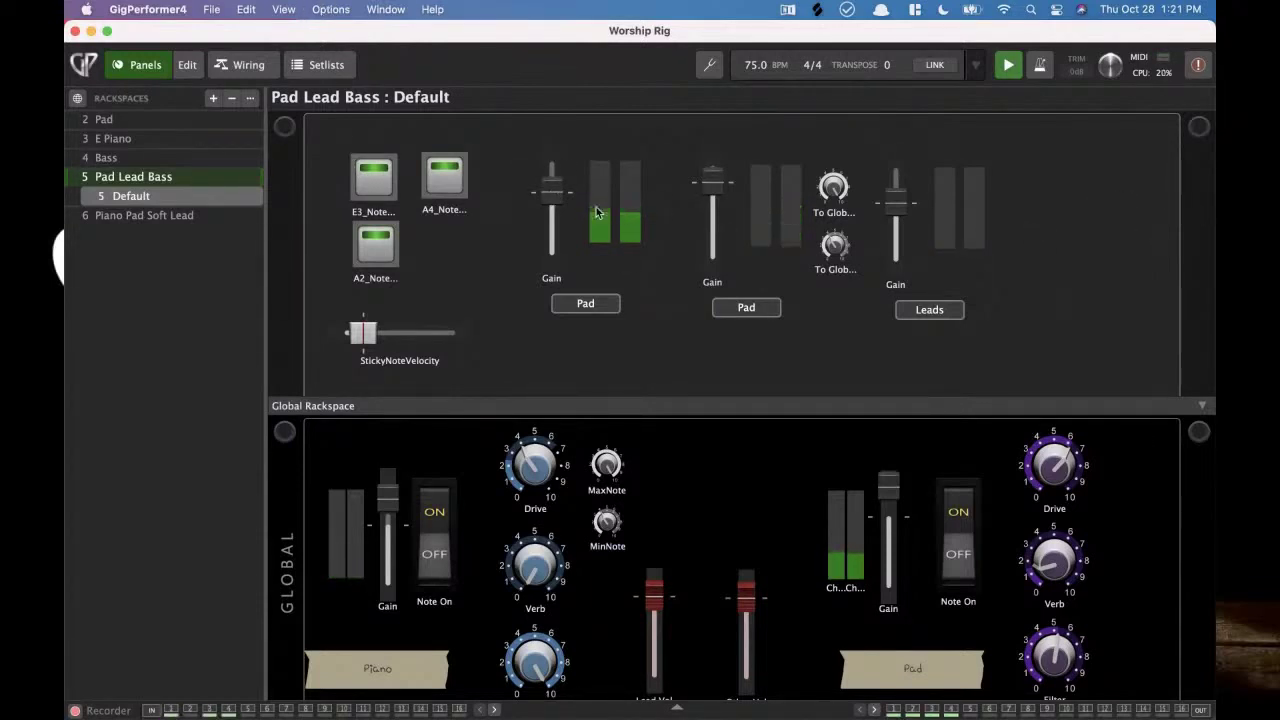
{"action": "left_click", "coordinate": [375, 178]}
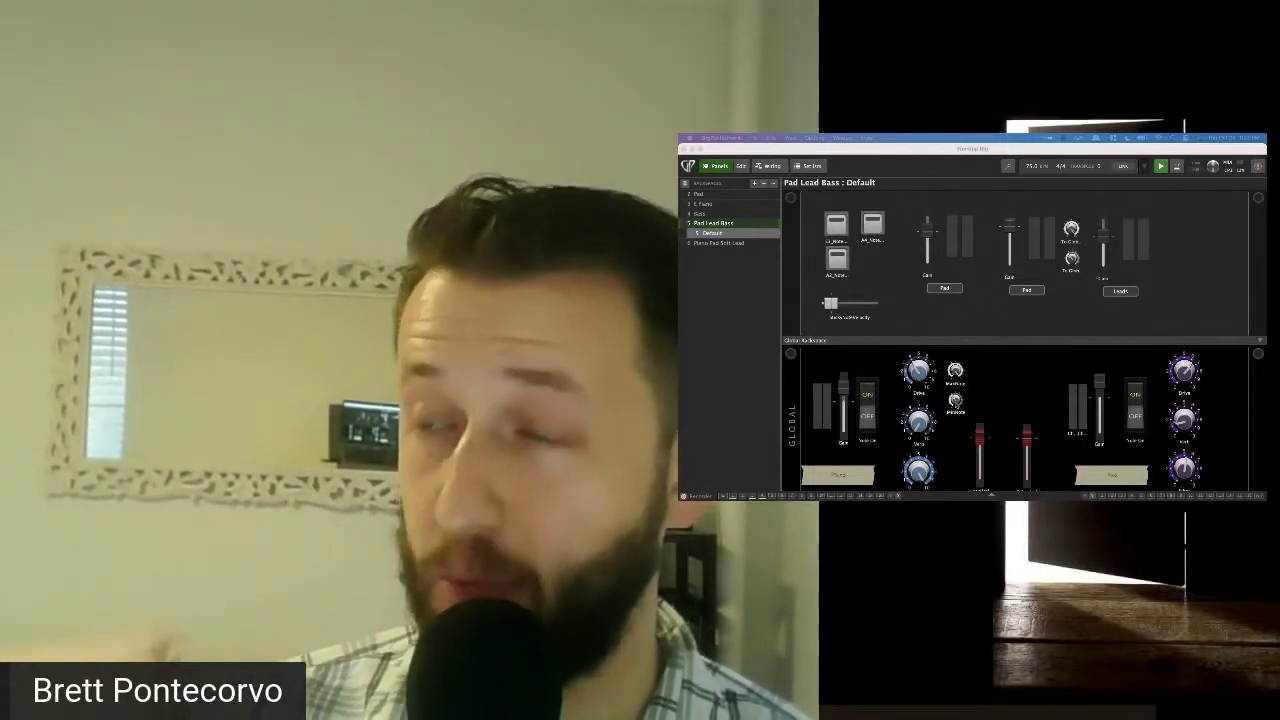
- Switch to the Pad rackspace's default variation
{"action": "left_click", "coordinate": [740, 204]}
{"action": "left_click", "coordinate": [722, 195]}
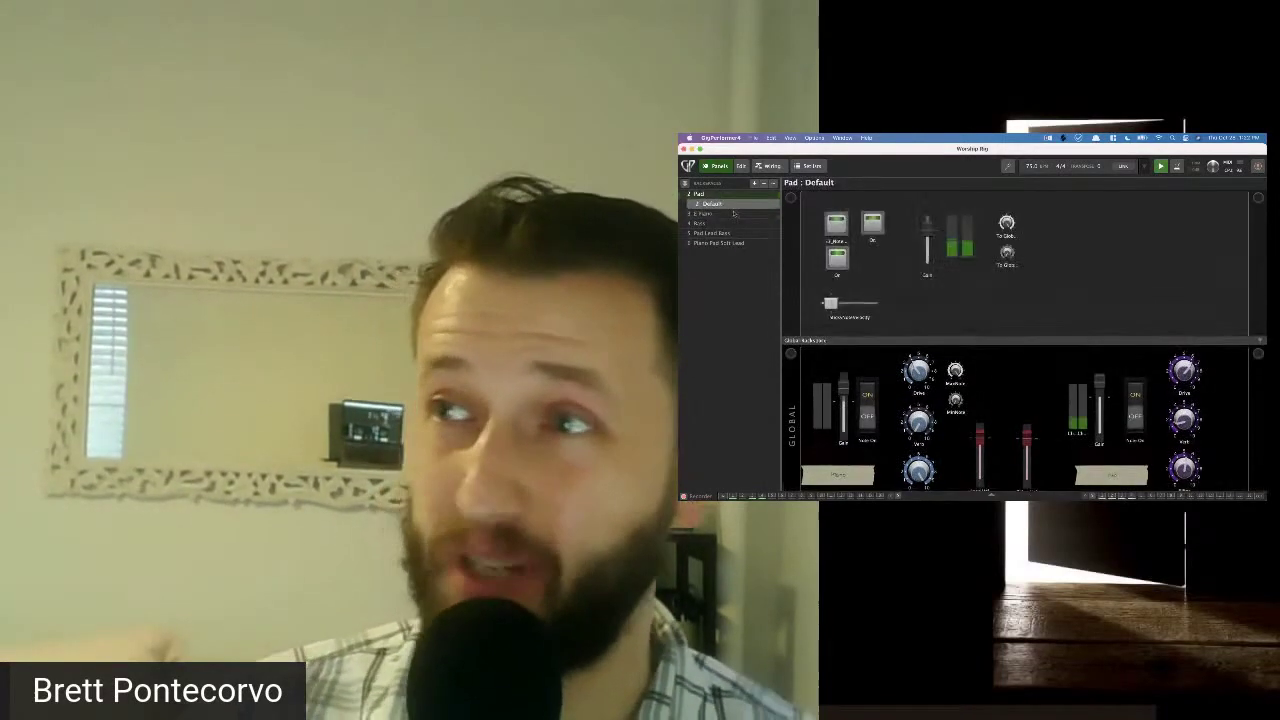
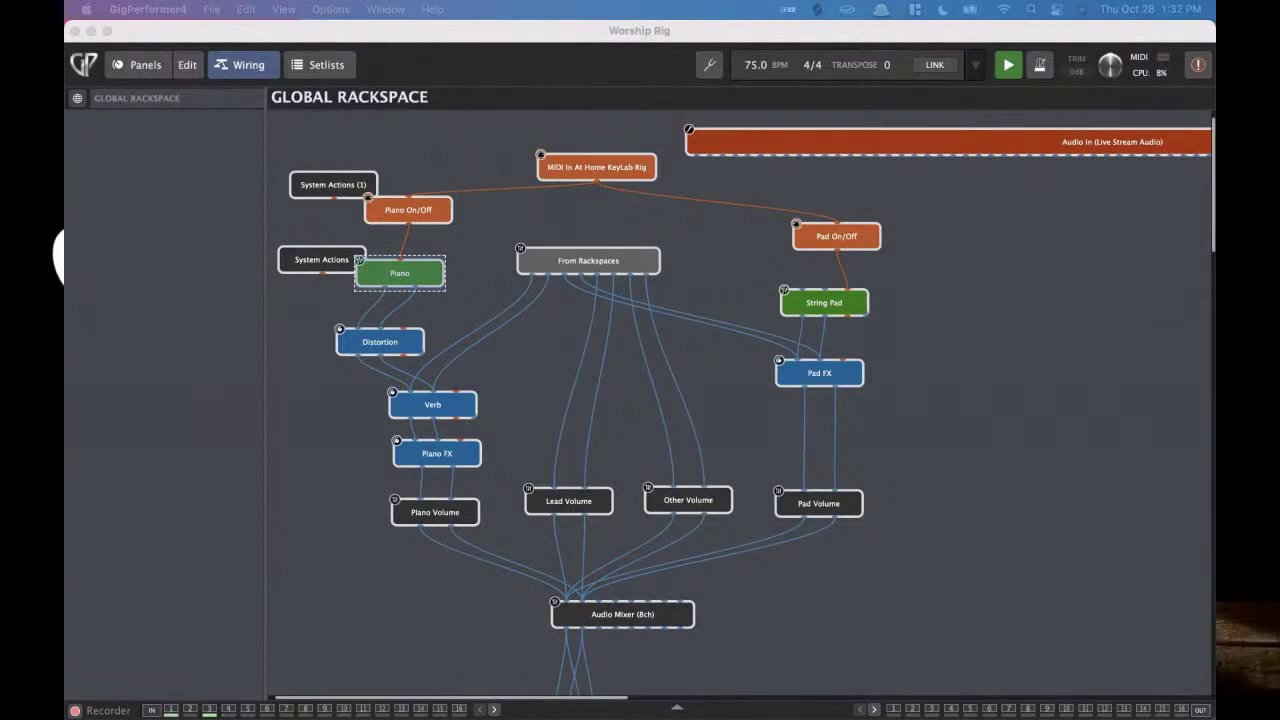
- In the global wiring, move the MIDI In block up and left, and shift Piano On/Off, Piano and Distortion right into one column
{"action": "left_click_drag", "start_coordinate": [576, 178], "coordinate": [481, 151]}
{"action": "left_click_drag", "start_coordinate": [424, 214], "coordinate": [445, 212]}
{"action": "left_click_drag", "start_coordinate": [426, 268], "coordinate": [451, 262]}
{"action": "left_click_drag", "start_coordinate": [386, 348], "coordinate": [410, 342]}
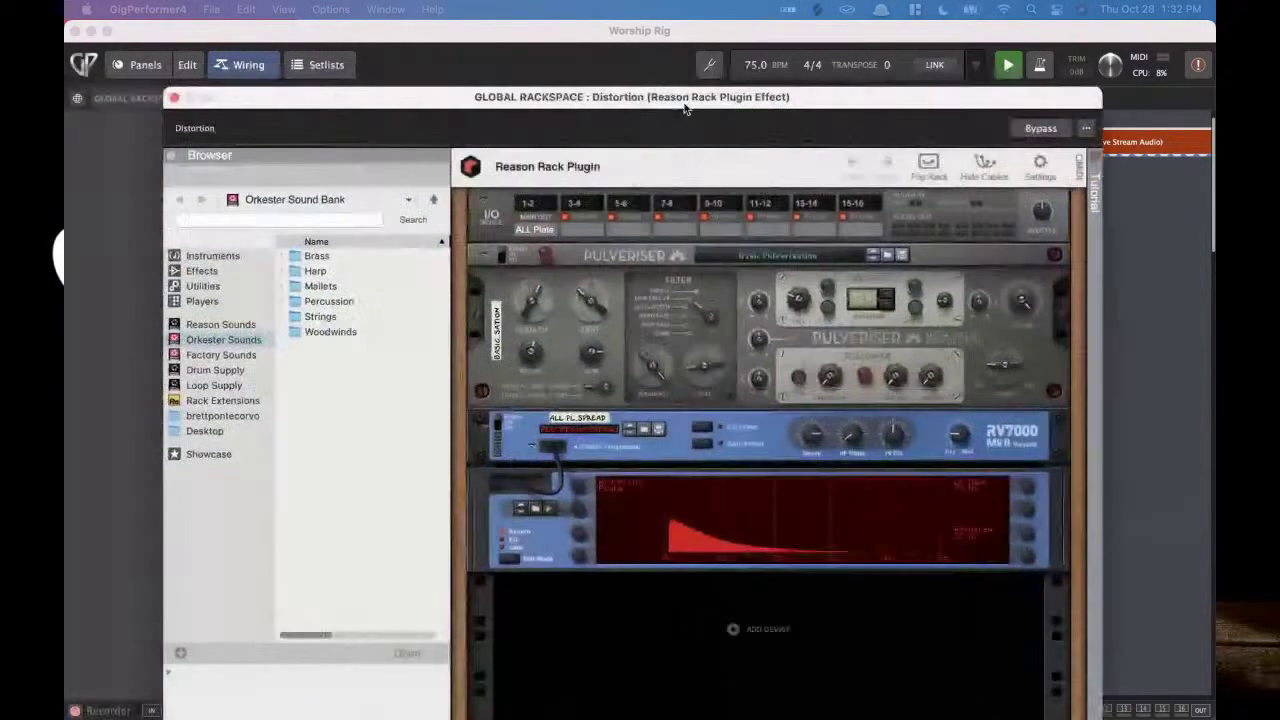
- Reposition the Distortion plugin window and adjust the Pulveriser's dry/wet Blend knob
{"action": "left_click_drag", "start_coordinate": [690, 97], "coordinate": [655, 140]}
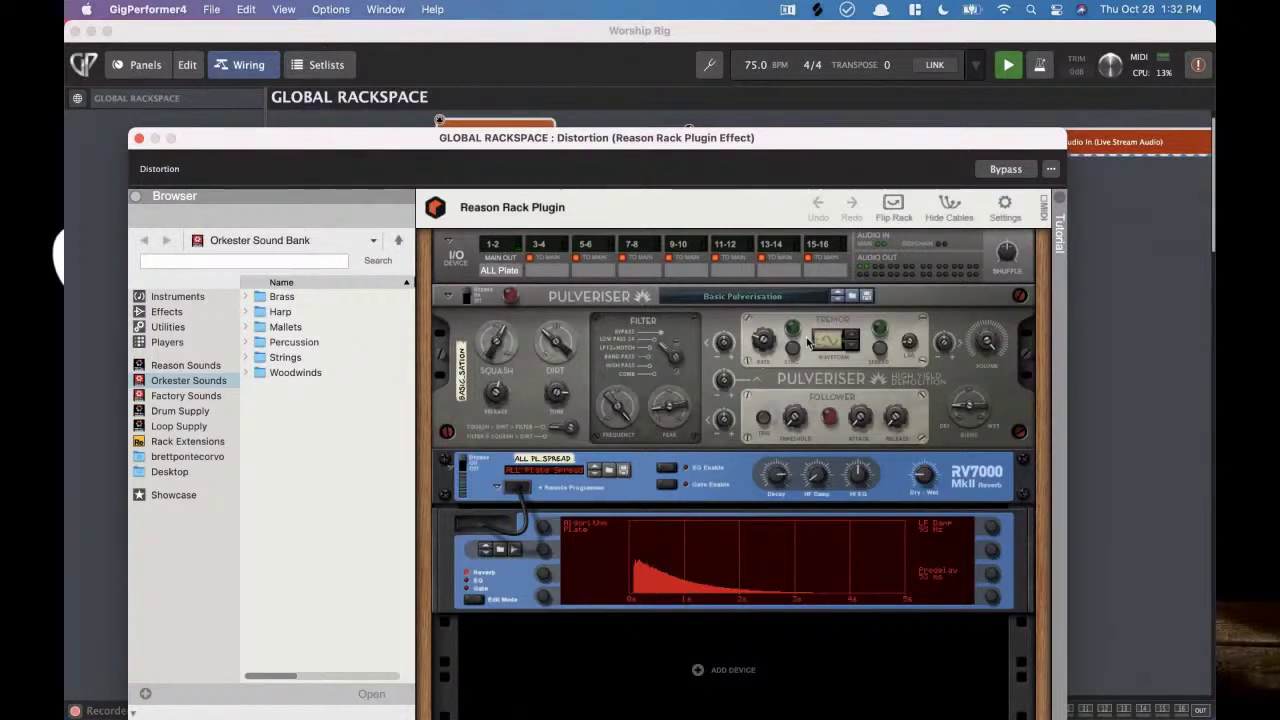
{"action": "left_click", "coordinate": [960, 413]}
{"action": "left_click_drag", "start_coordinate": [960, 413], "coordinate": [963, 398]}
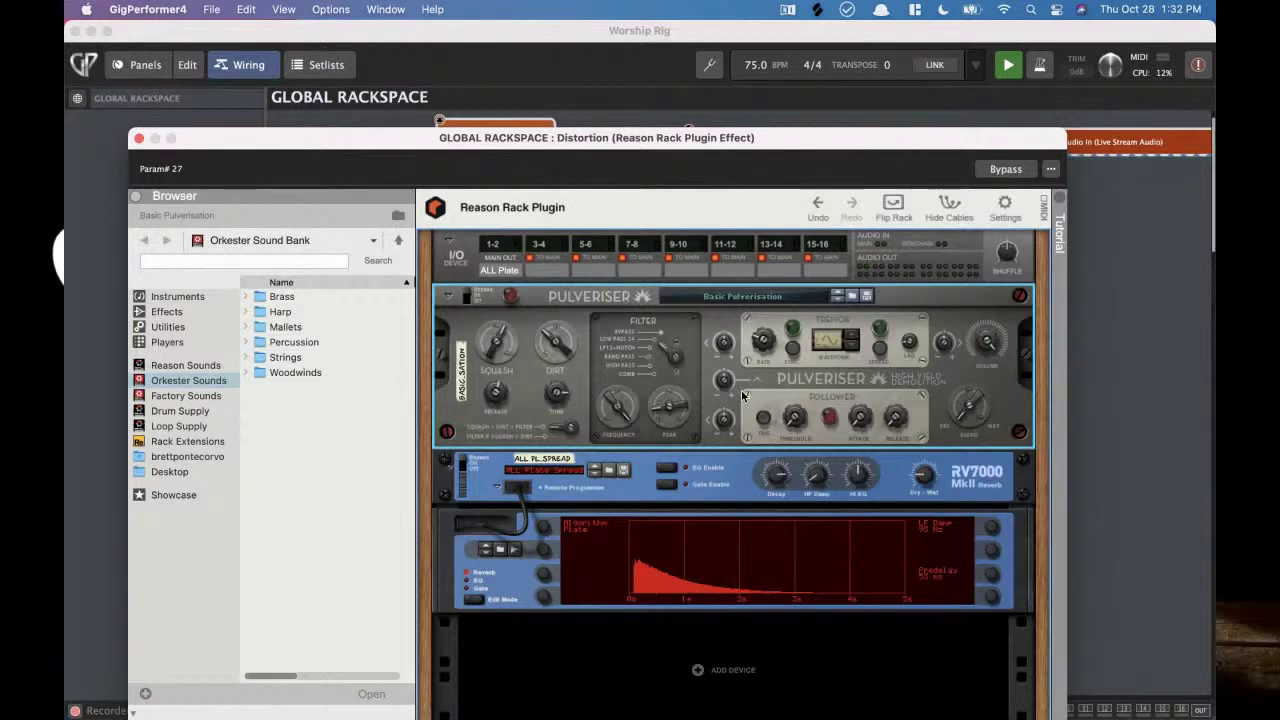
{"action": "mouse_move", "coordinate": [506, 335]}
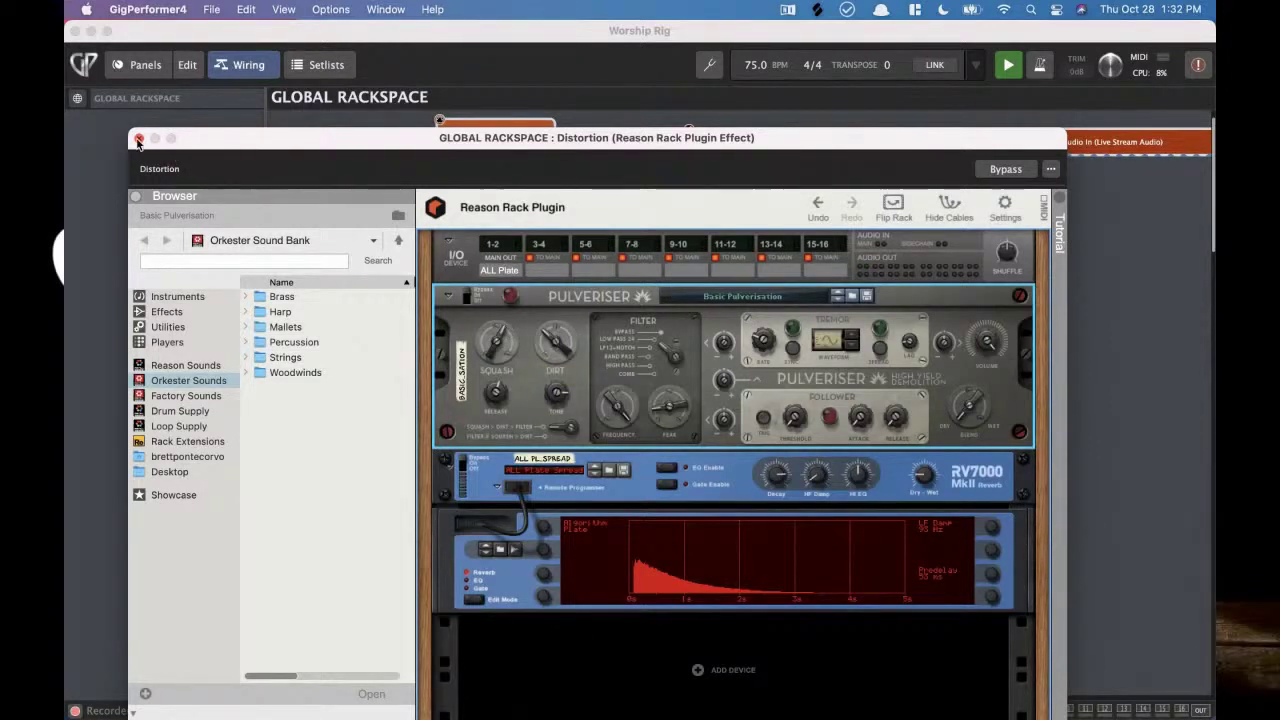
- Toggle the Pulveriser's Bypass/On/Off switch to compare the sound and close the Distortion plugin
{"action": "left_click", "coordinate": [465, 295]}
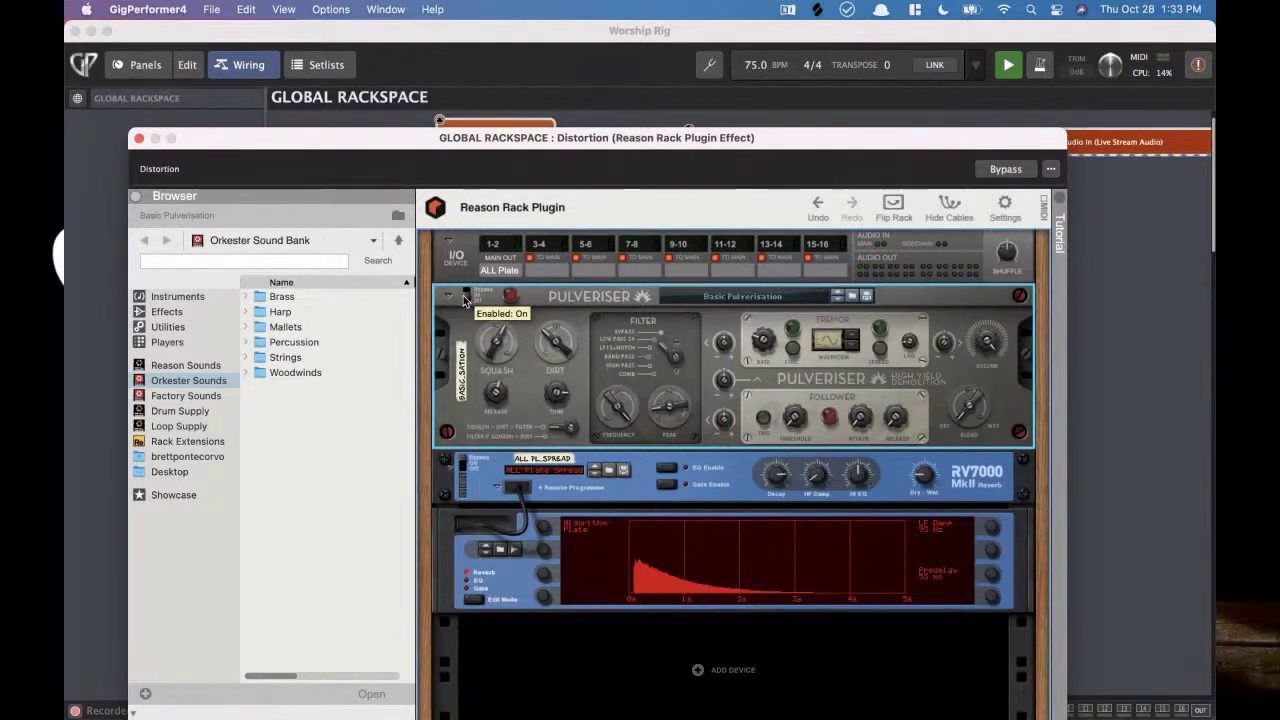
{"action": "left_click", "coordinate": [463, 295]}
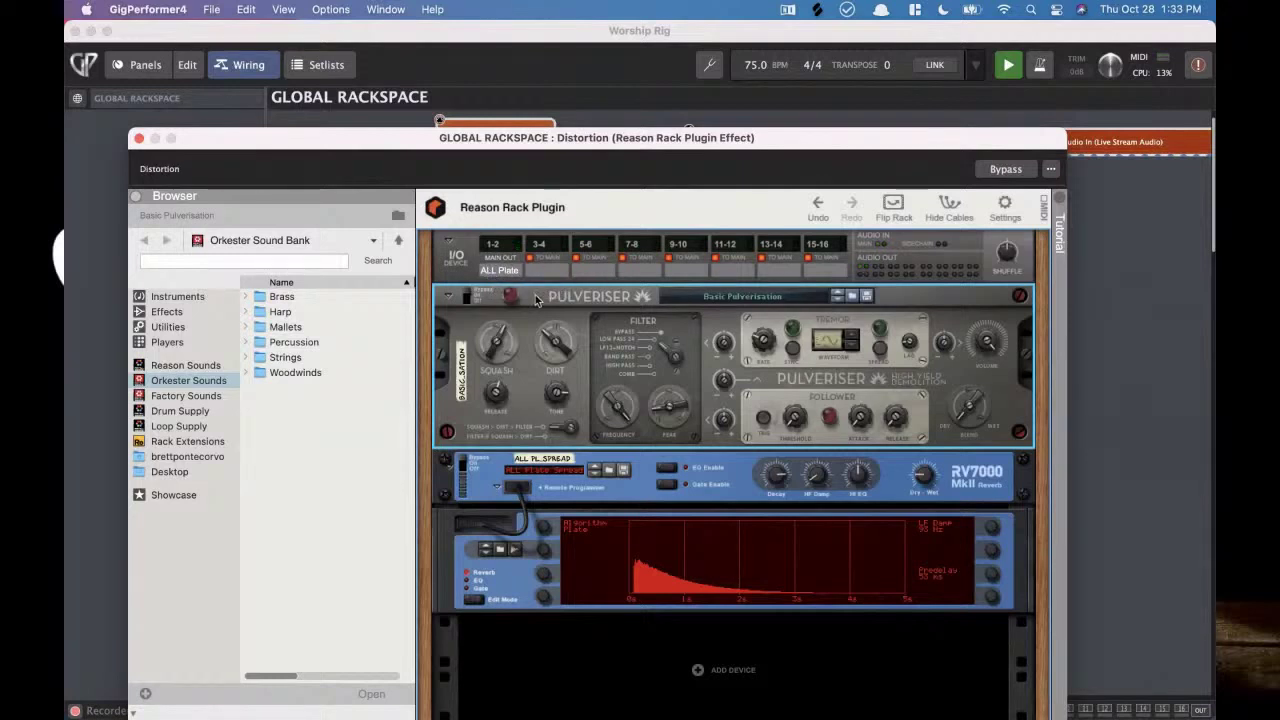
{"action": "left_click", "coordinate": [472, 298]}
{"action": "left_click", "coordinate": [139, 139]}
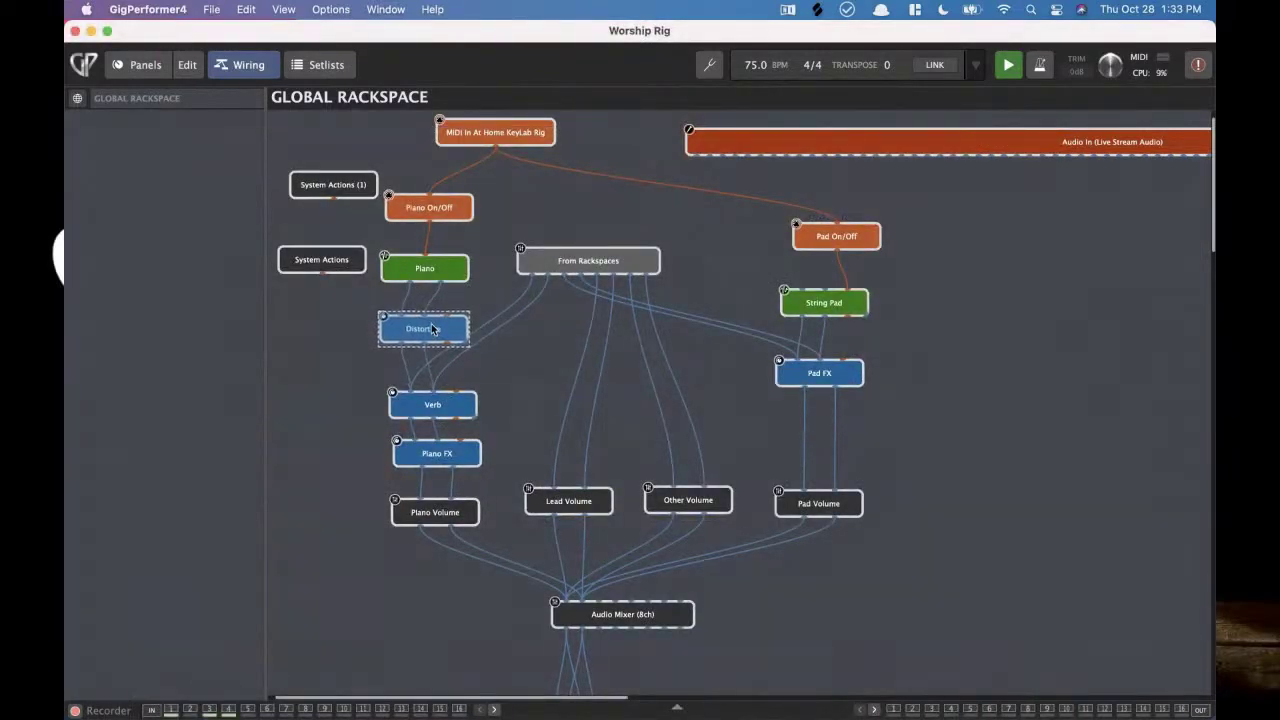
- View the Pulveriser and RV7000 reverb devices in the global rackspace's Verb plugin and close it
{"action": "double_click", "coordinate": [436, 404]}
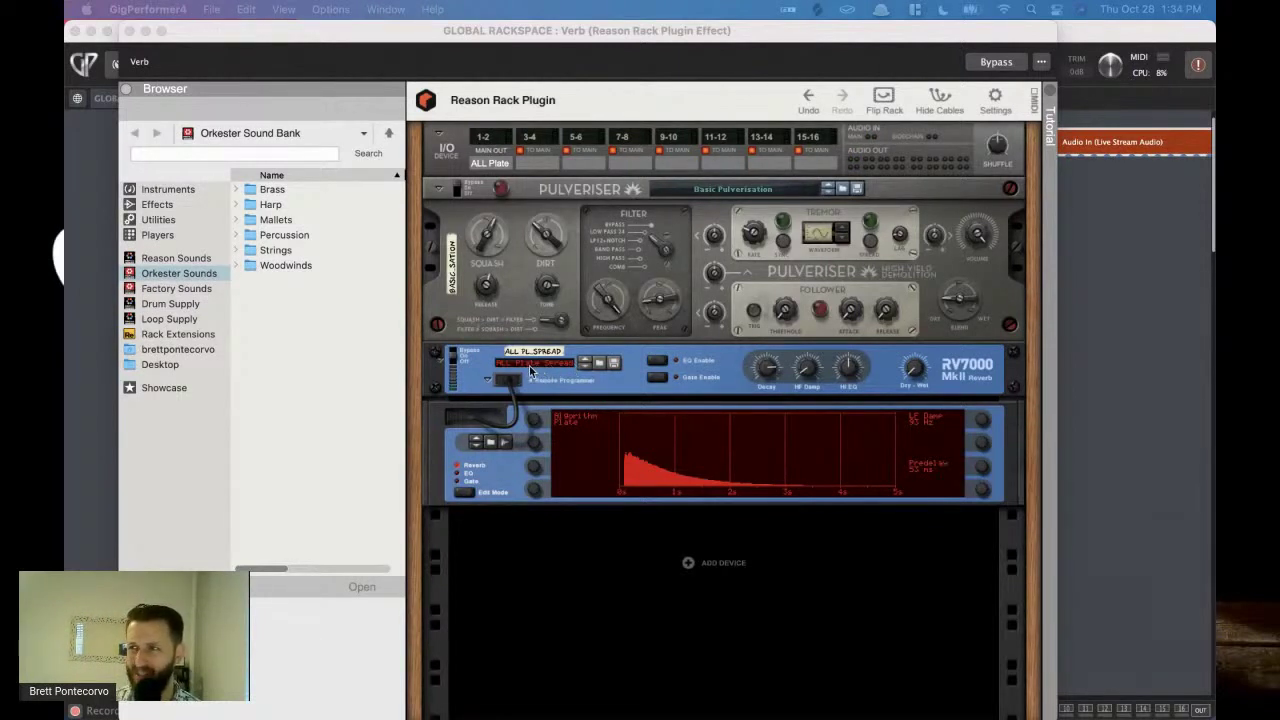
{"action": "left_click", "coordinate": [216, 40]}
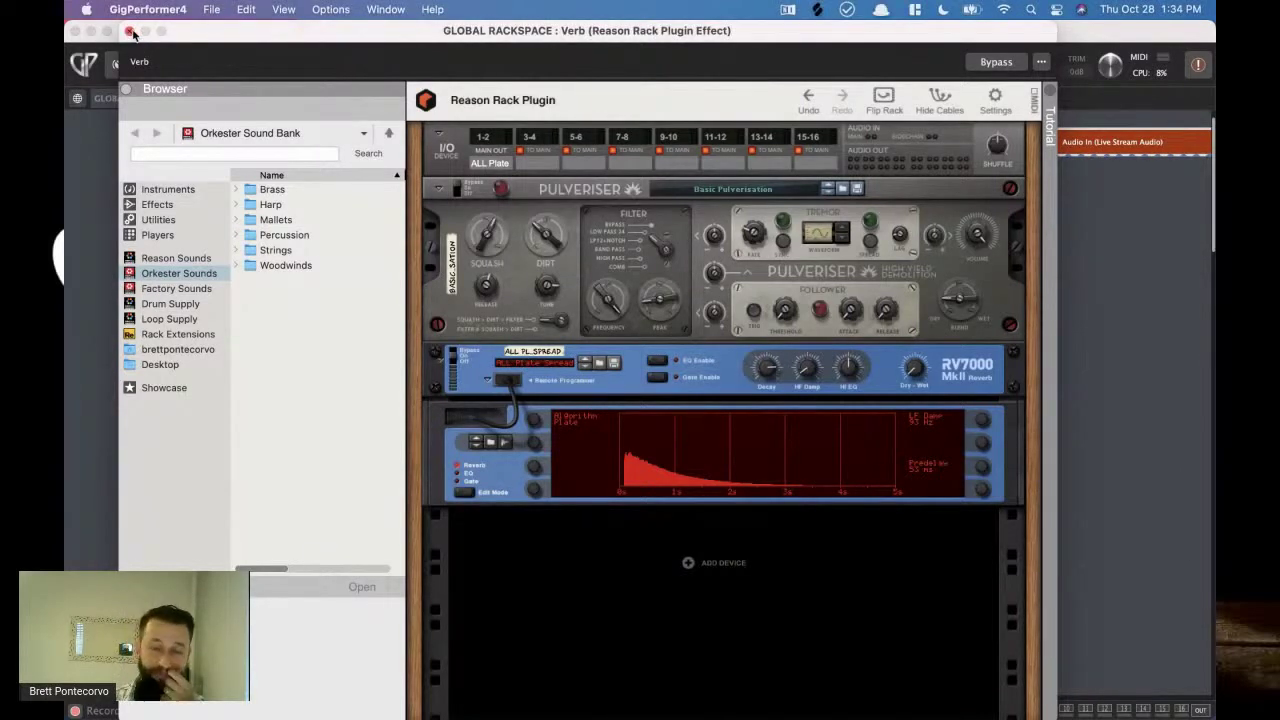
{"action": "left_click", "coordinate": [133, 33]}
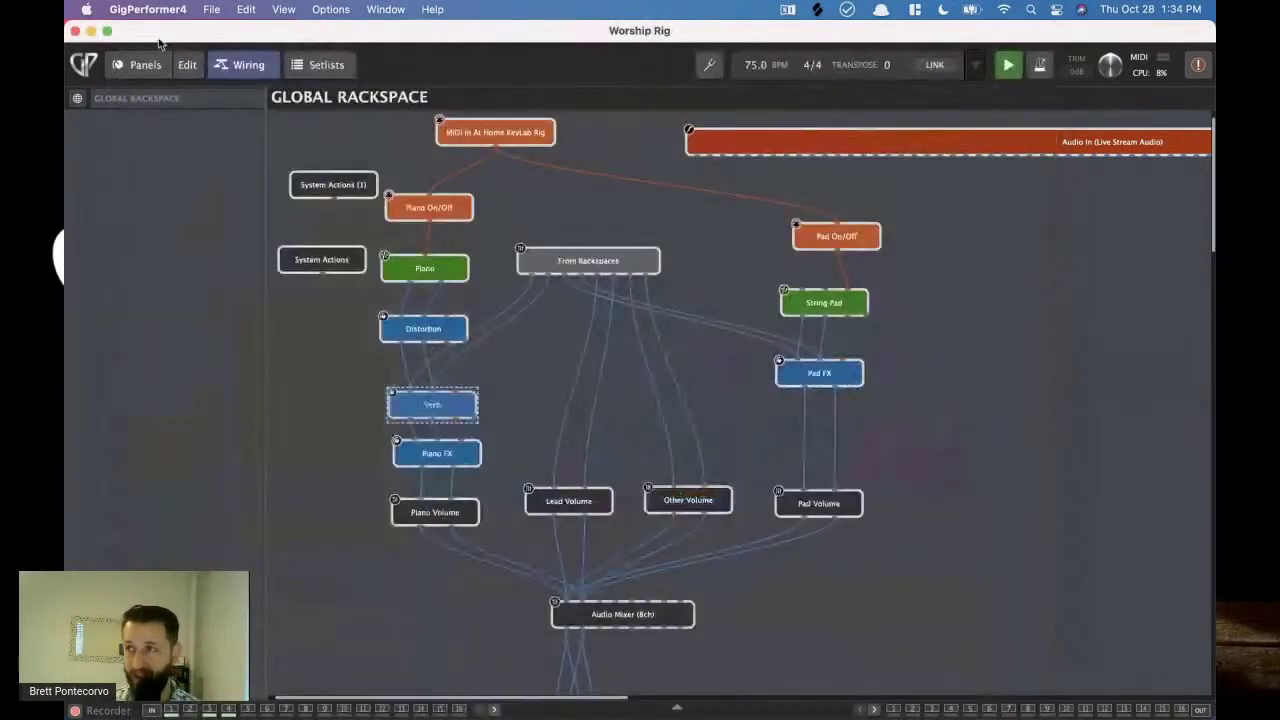
- Examine the Piano FX plugin's filter, distortion, EQ and compressor settings and close it
{"action": "left_click", "coordinate": [422, 463]}
{"action": "double_click", "coordinate": [422, 462]}
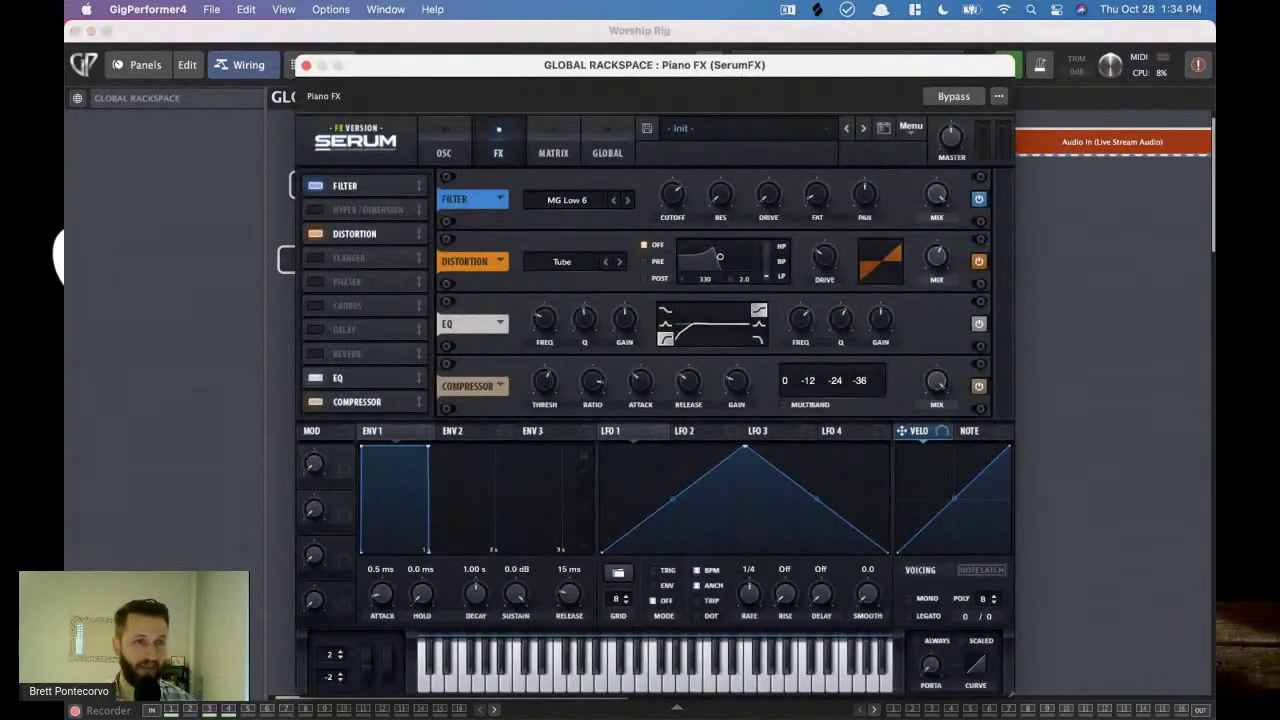
{"action": "left_click", "coordinate": [586, 318]}
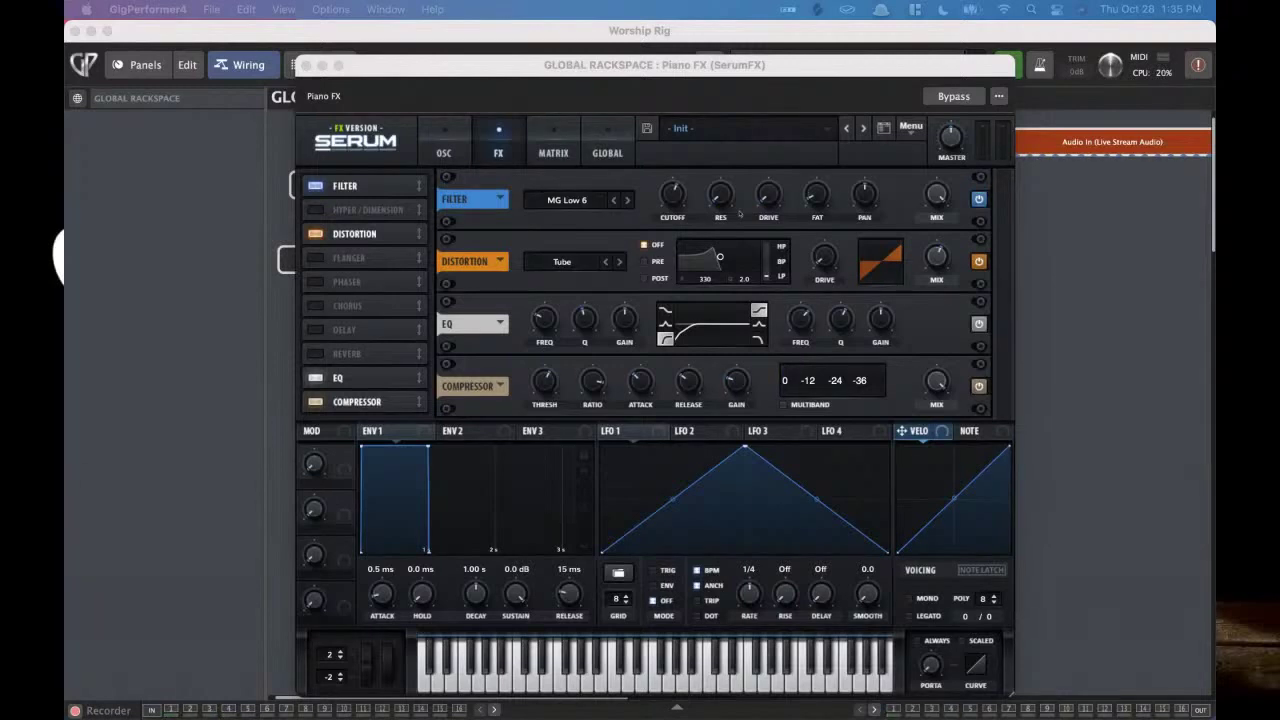
{"action": "left_click", "coordinate": [306, 65]}
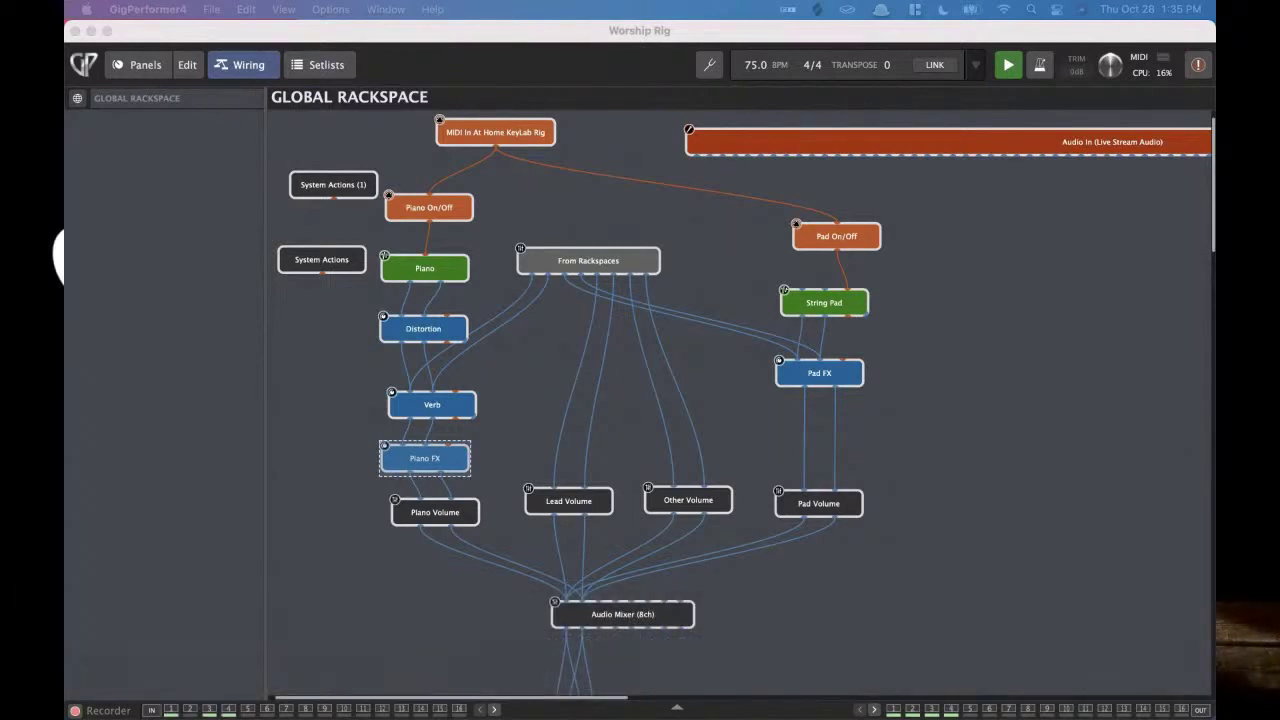
- Switch off the Pad rackspace's sticky notes and put its panel in edit mode
{"action": "left_click", "coordinate": [133, 64]}
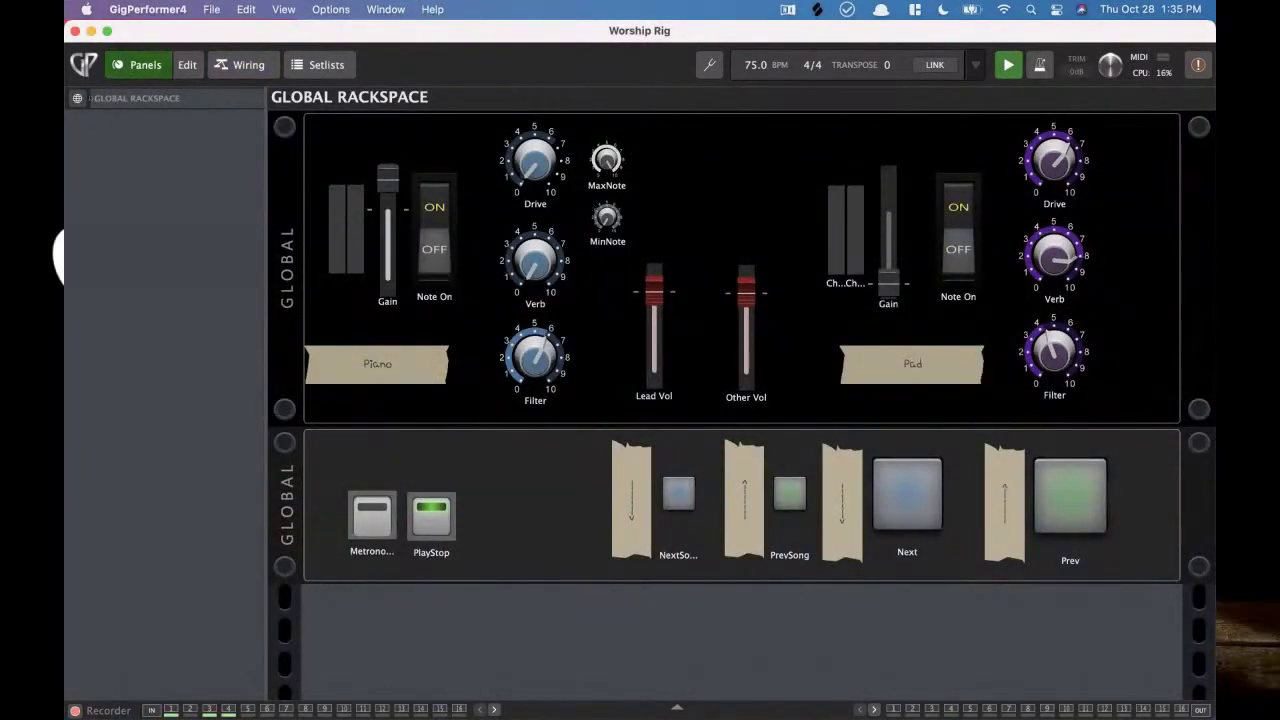
{"action": "left_click", "coordinate": [77, 98]}
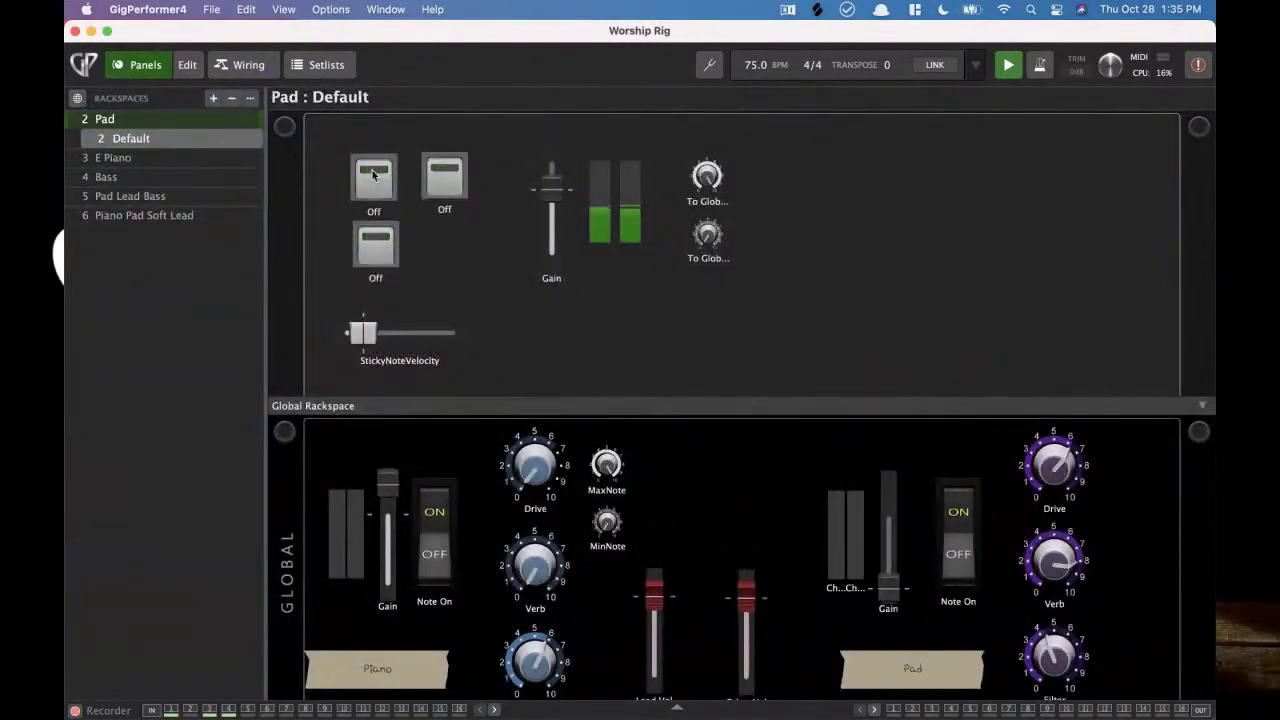
{"action": "left_click", "coordinate": [187, 64]}
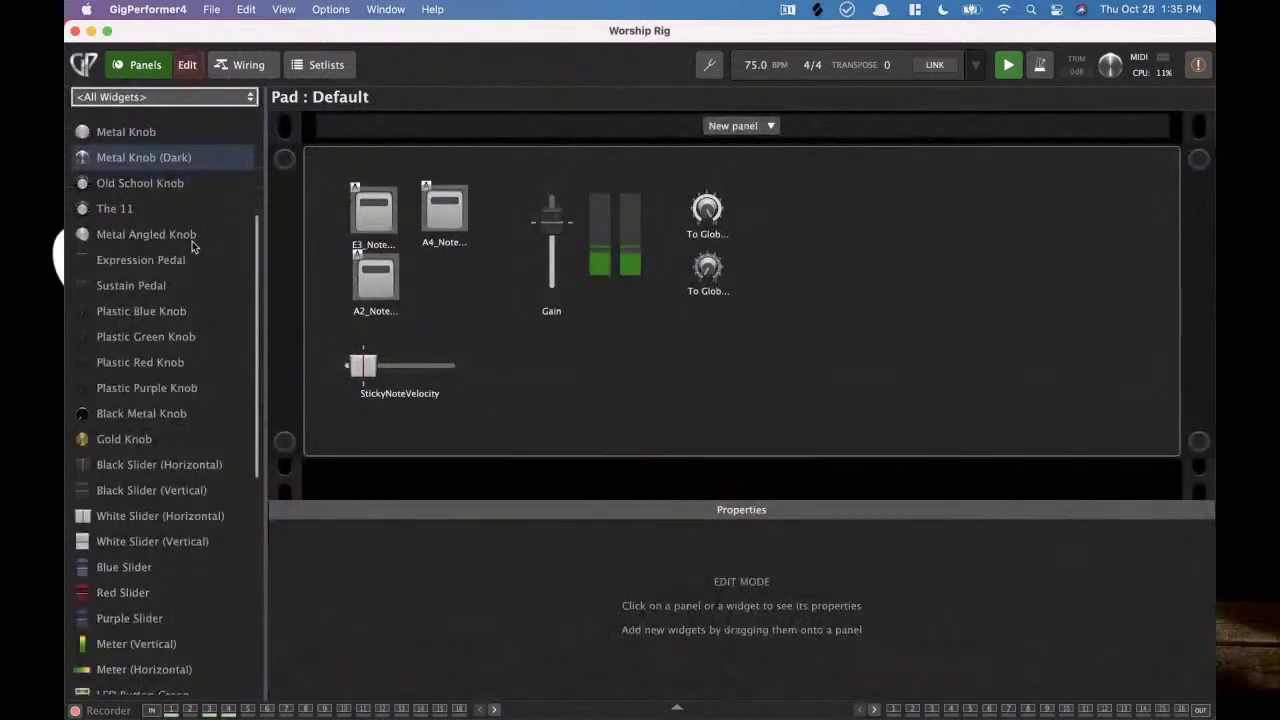
- Add a green LED button to the Pad panel and map it to C3_NoteOn_60 of MIDI In (At Home KeyLab Rig)
{"action": "scroll", "coordinate": [185, 449], "scroll_direction": "down", "scroll_amount": 5}
{"action": "left_click_drag", "start_coordinate": [160, 474], "coordinate": [872, 376]}
{"action": "left_click", "coordinate": [1002, 549]}
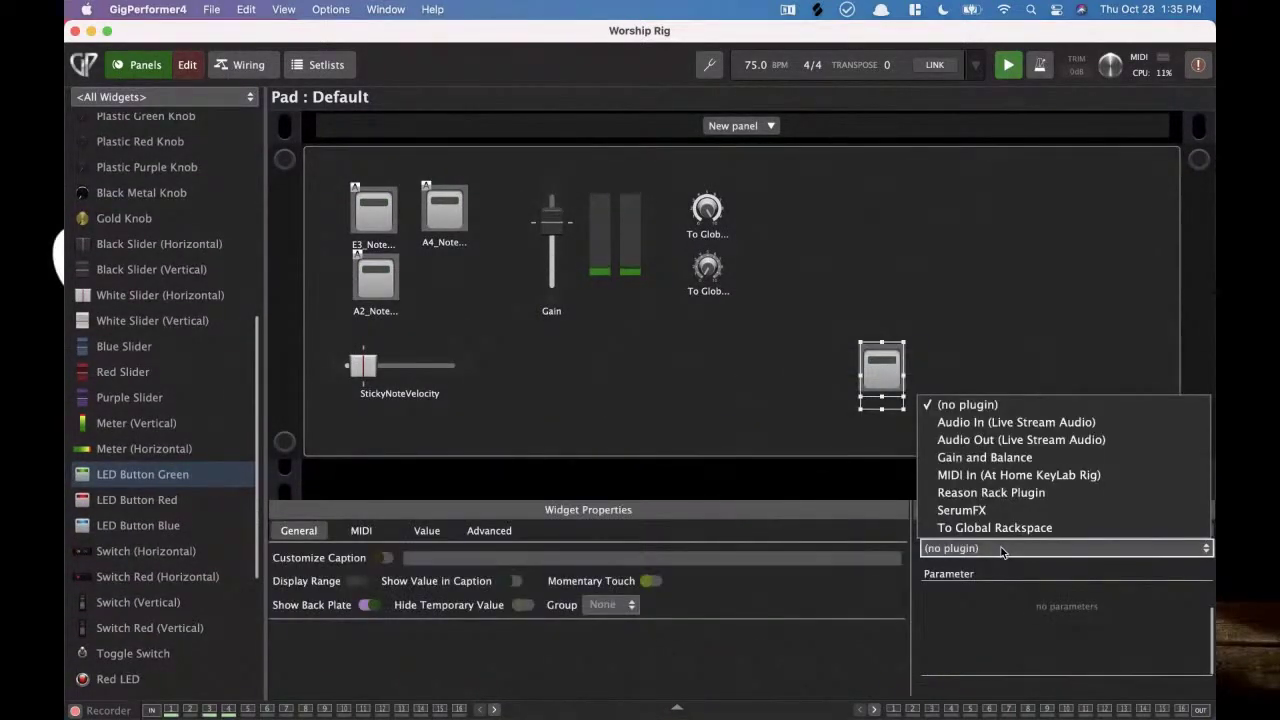
{"action": "left_click", "coordinate": [1026, 476]}
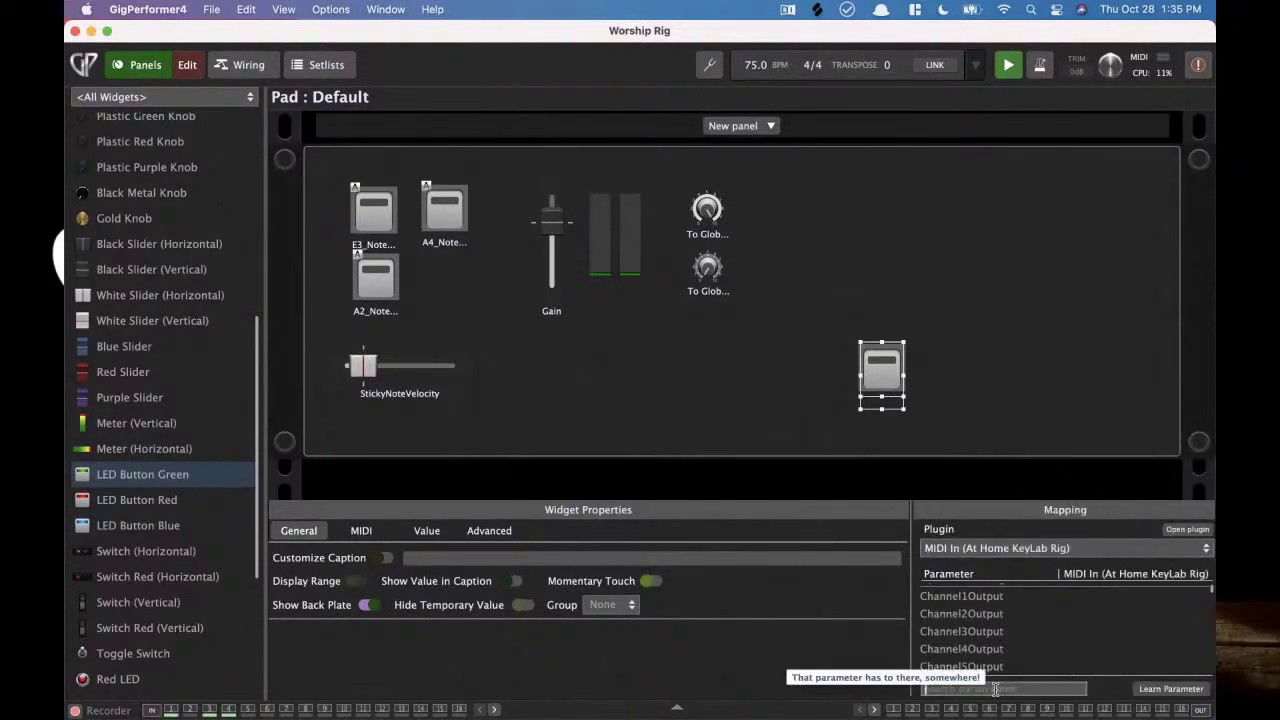
{"action": "type", "text": "c"}
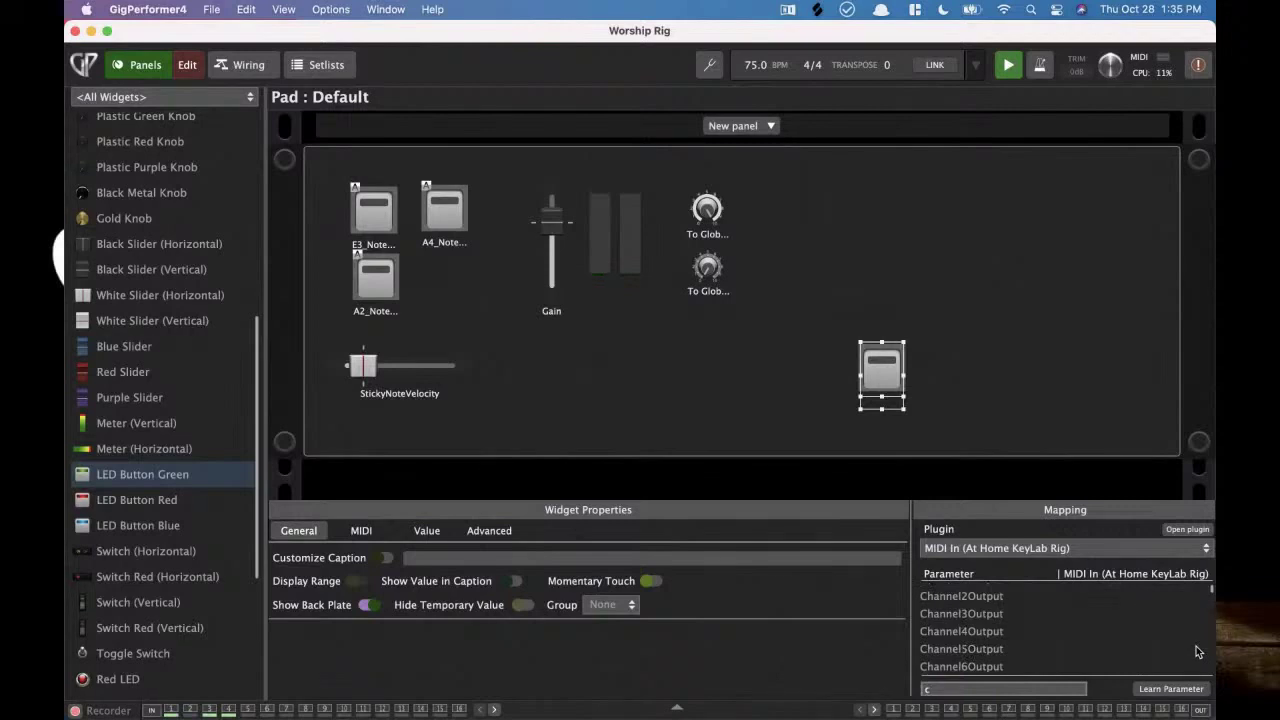
{"action": "key", "text": "BackSpace"}
{"action": "type", "text": "C3"}
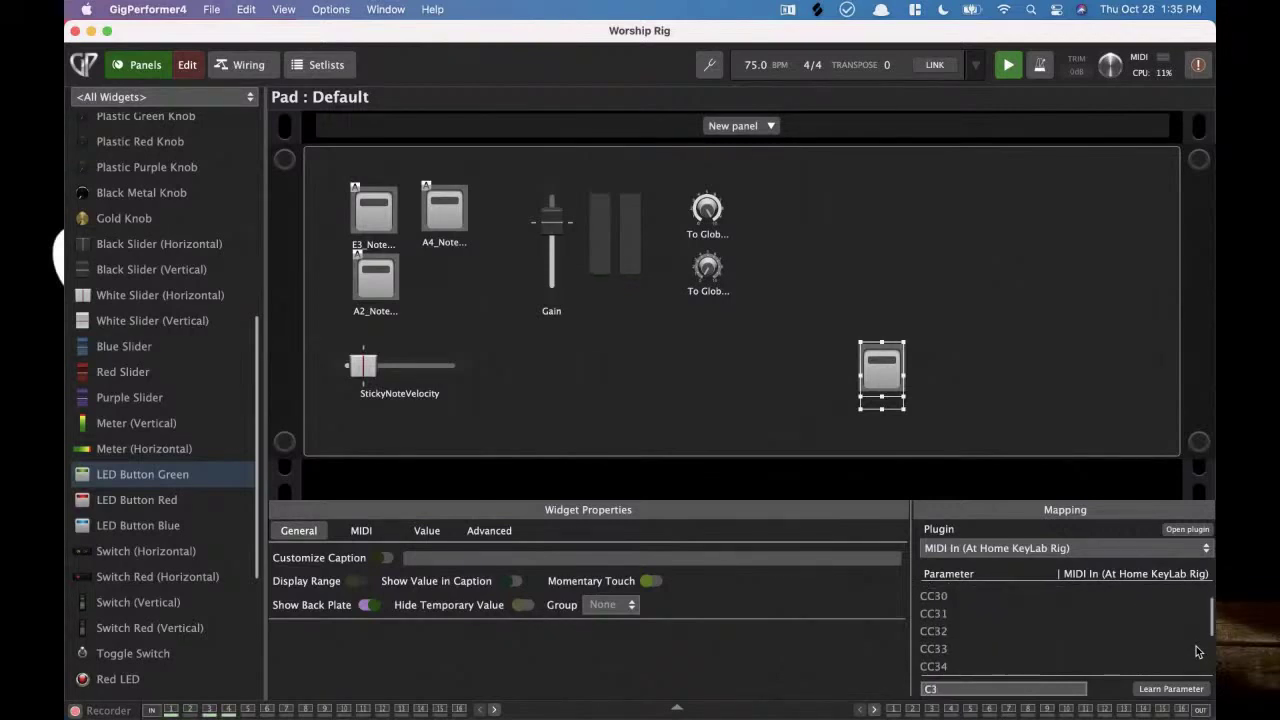
{"action": "scroll", "coordinate": [985, 665], "scroll_direction": "up", "scroll_amount": 3}
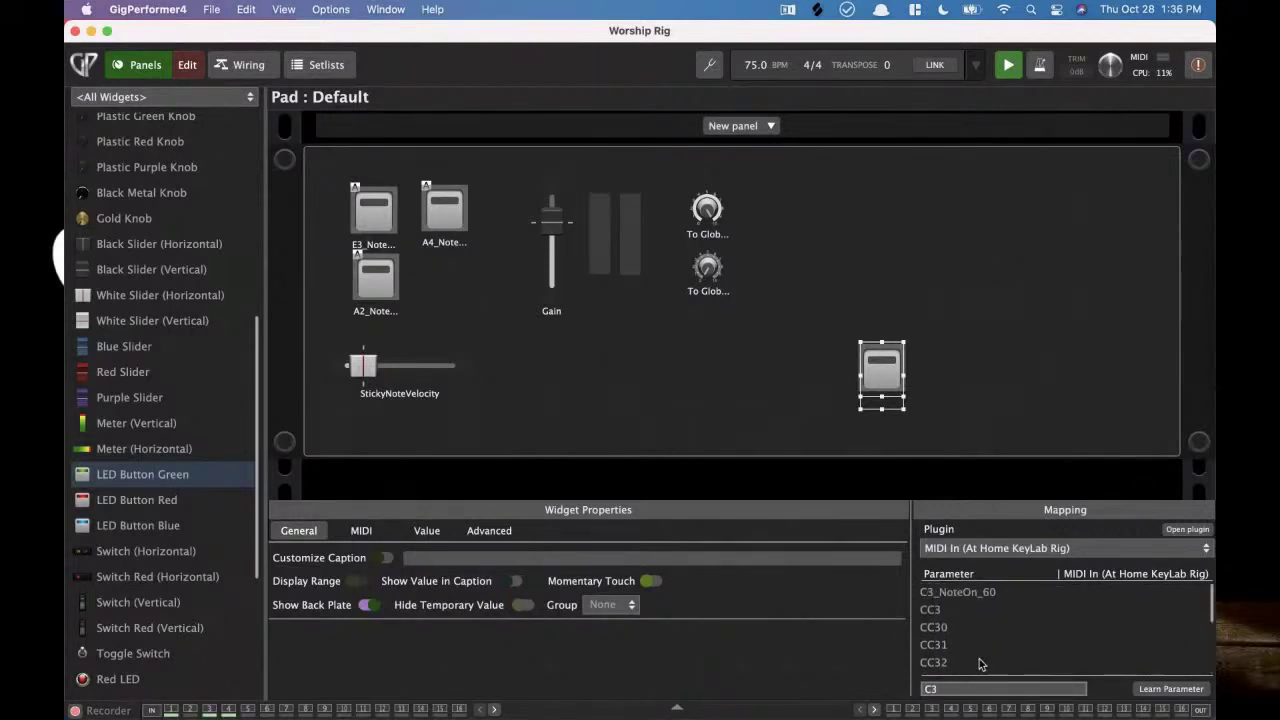
{"action": "left_click", "coordinate": [993, 598]}
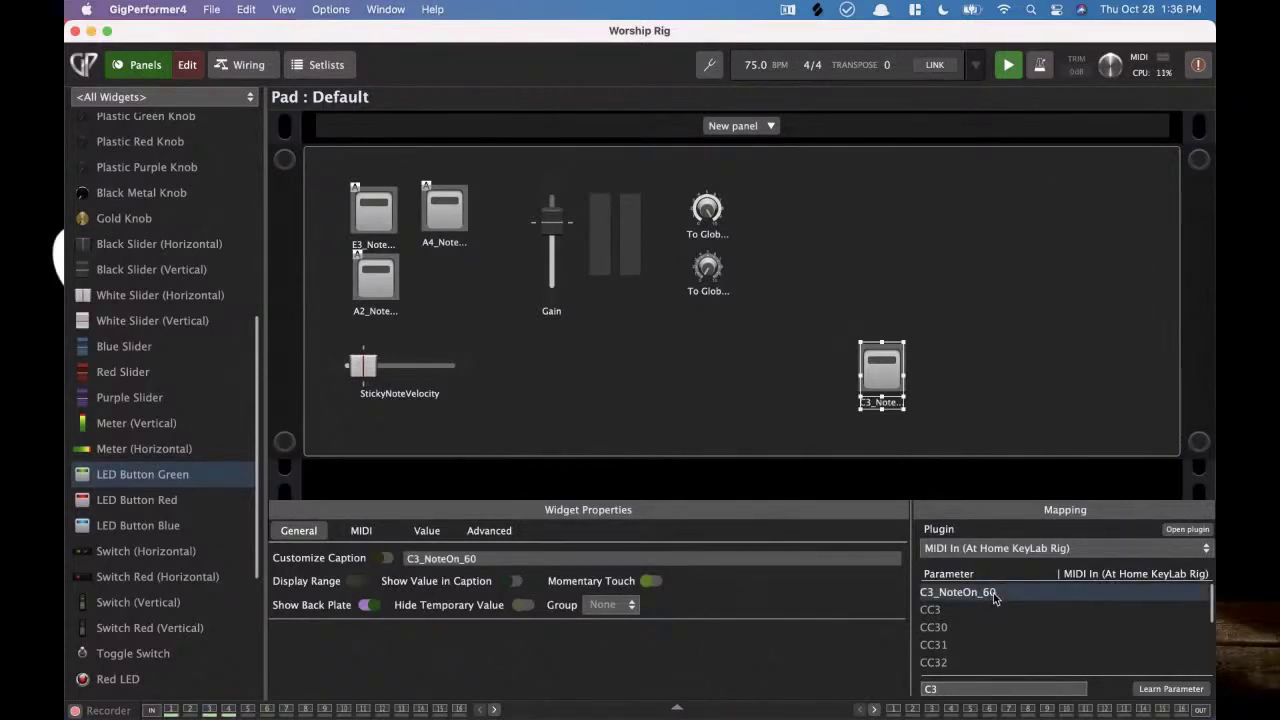
- Leave panel edit mode and toggle the new C3 note button on and off to test its sticky note
{"action": "left_click", "coordinate": [187, 64]}
{"action": "left_click", "coordinate": [893, 352]}
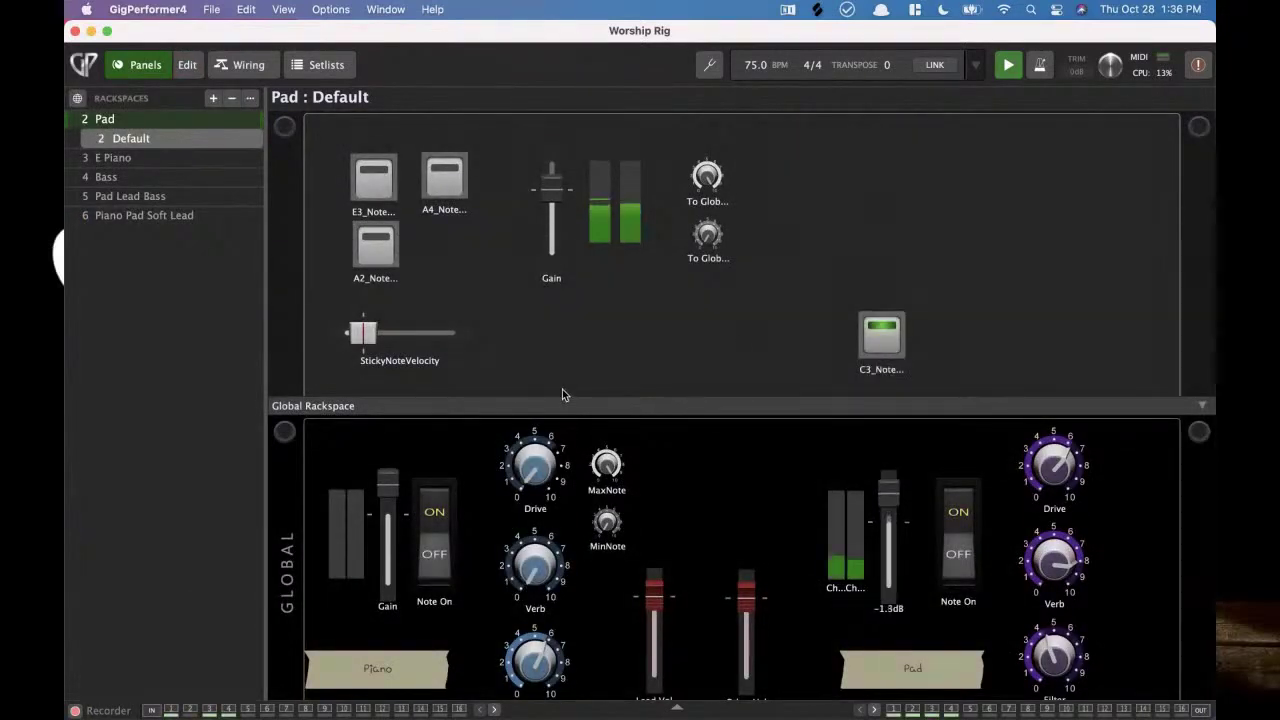
{"action": "left_click", "coordinate": [880, 340]}
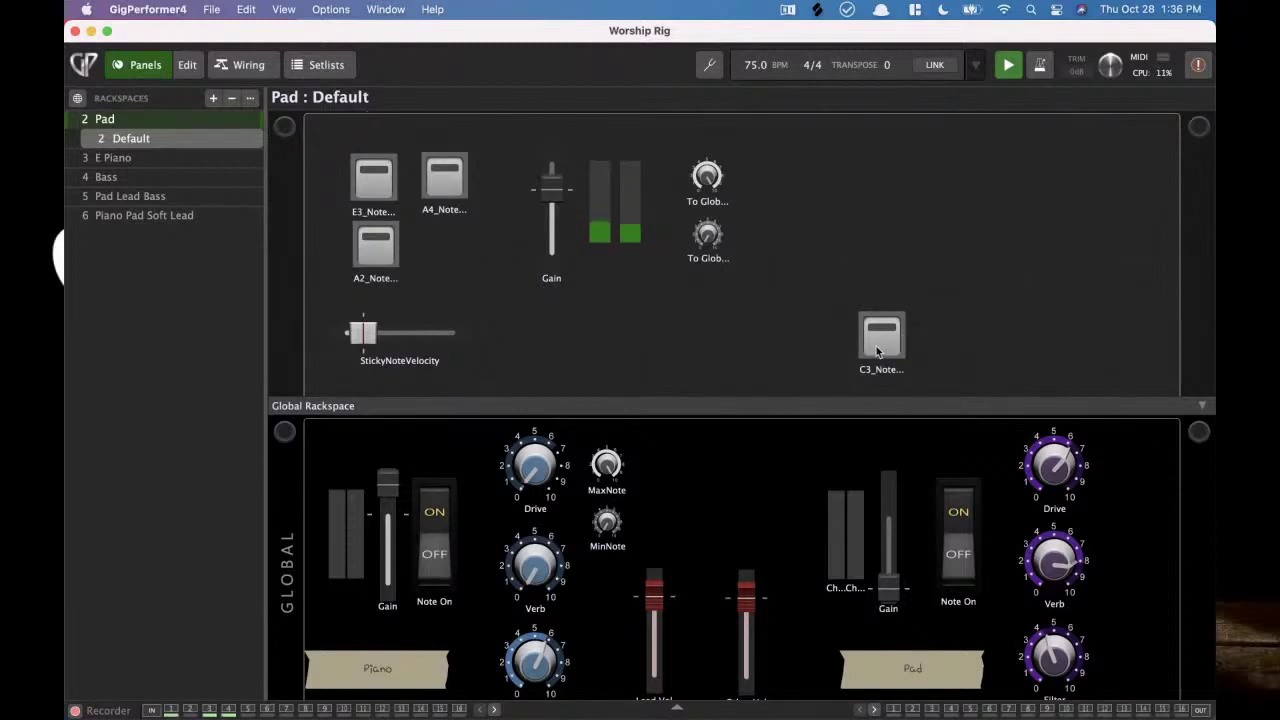
{"action": "left_click", "coordinate": [880, 340]}
{"action": "left_click", "coordinate": [880, 340]}
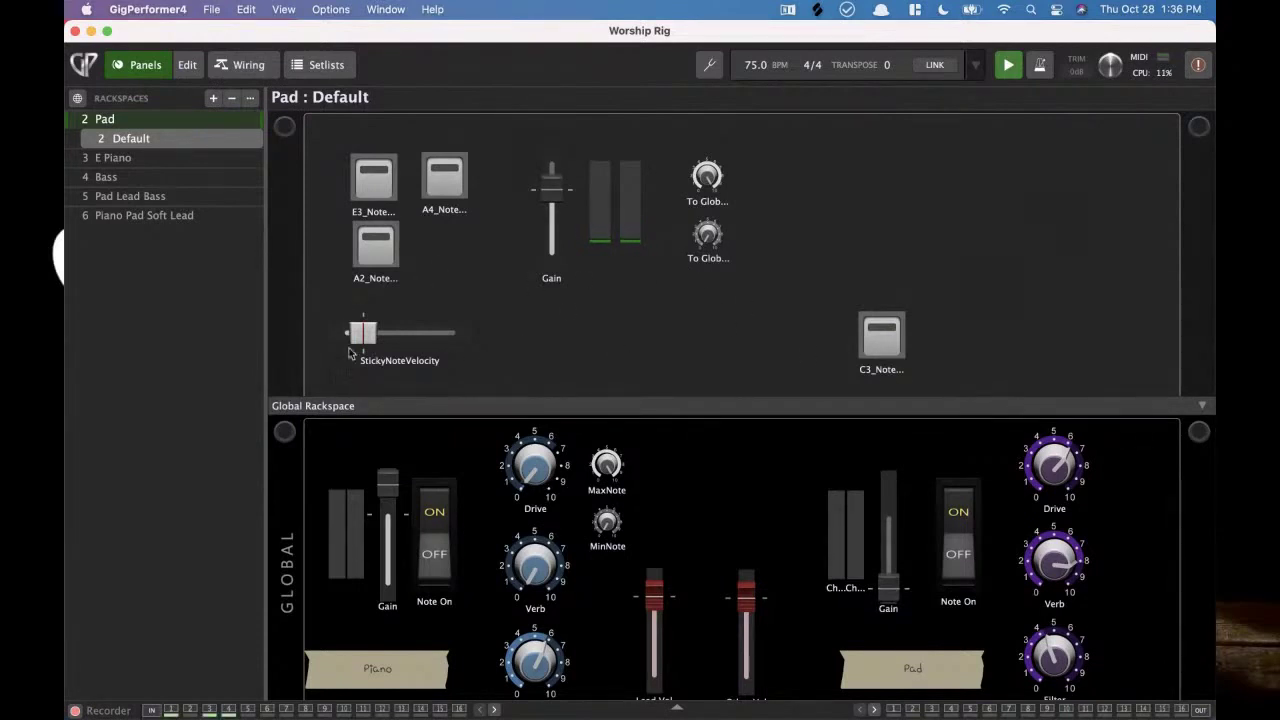
- Test the StickyNoteVelocity slider at its maximum and at a low setting, and leave it at about its midpoint
{"action": "left_click_drag", "start_coordinate": [354, 342], "coordinate": [458, 335]}
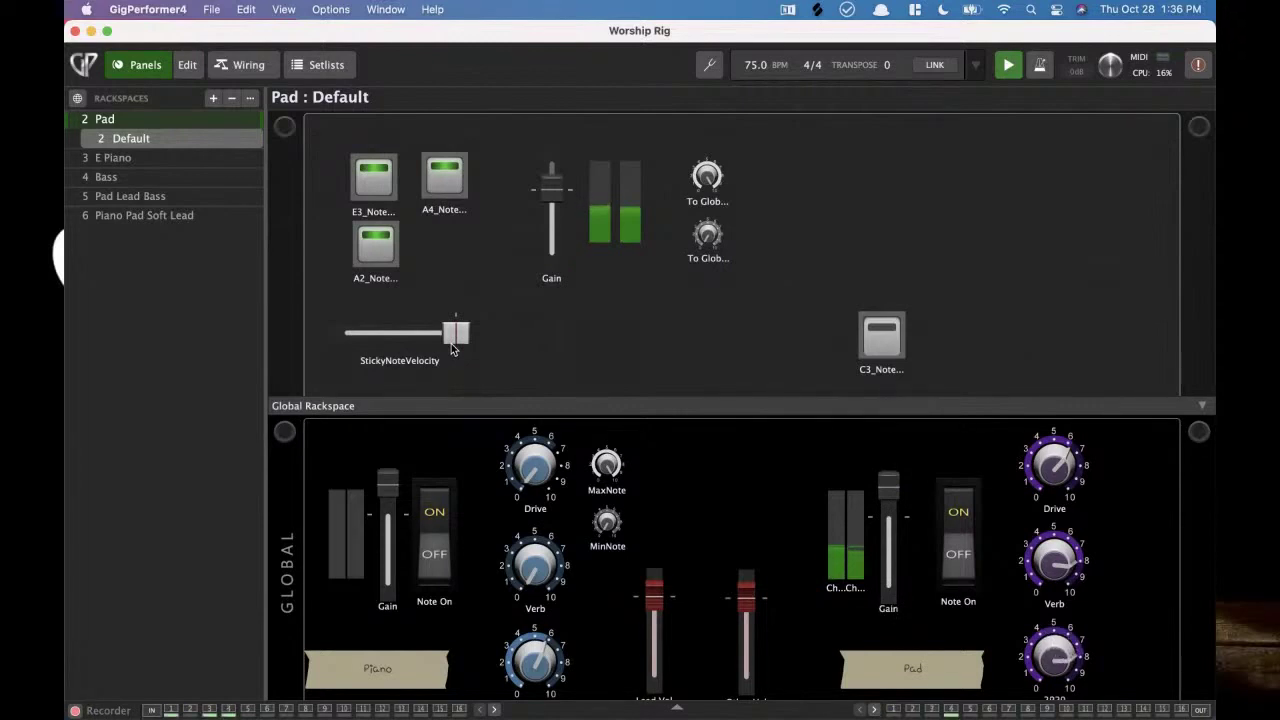
{"action": "left_click_drag", "start_coordinate": [451, 343], "coordinate": [391, 283]}
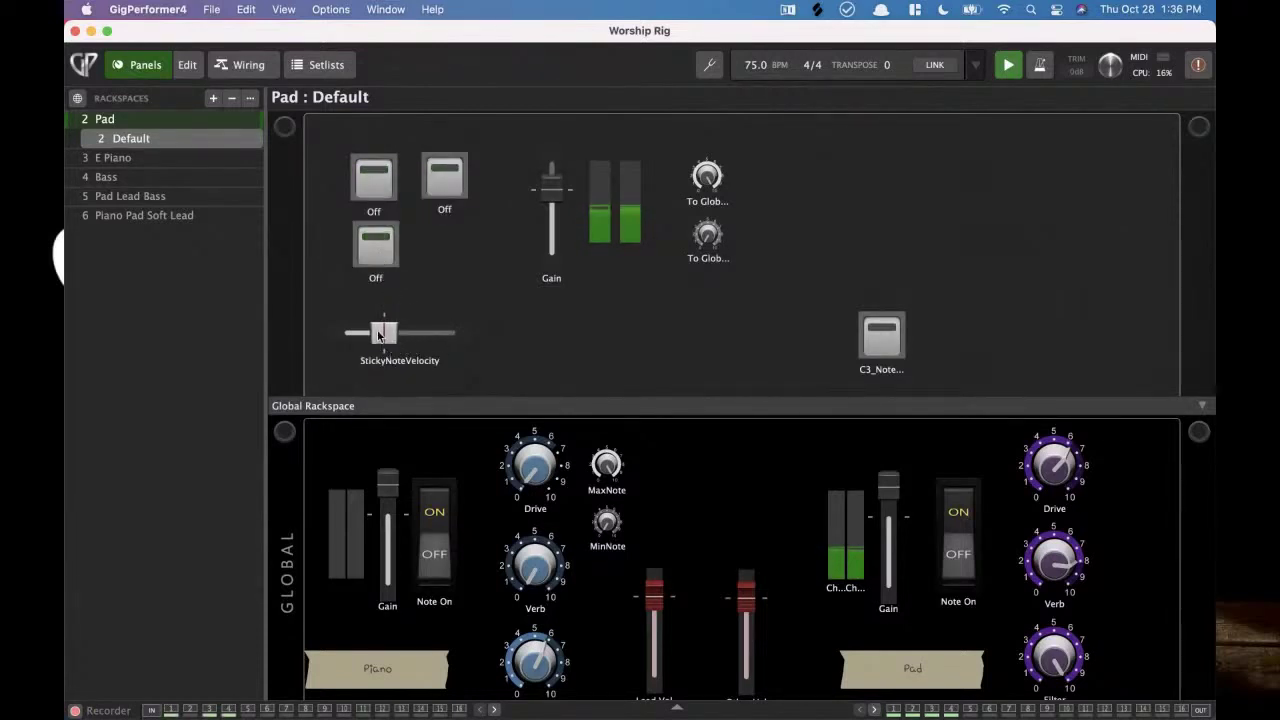
{"action": "mouse_move", "coordinate": [378, 336]}
{"action": "left_mouse_down"}
{"action": "mouse_move", "coordinate": [420, 331]}
{"action": "mouse_move", "coordinate": [399, 334]}
{"action": "left_mouse_up"}
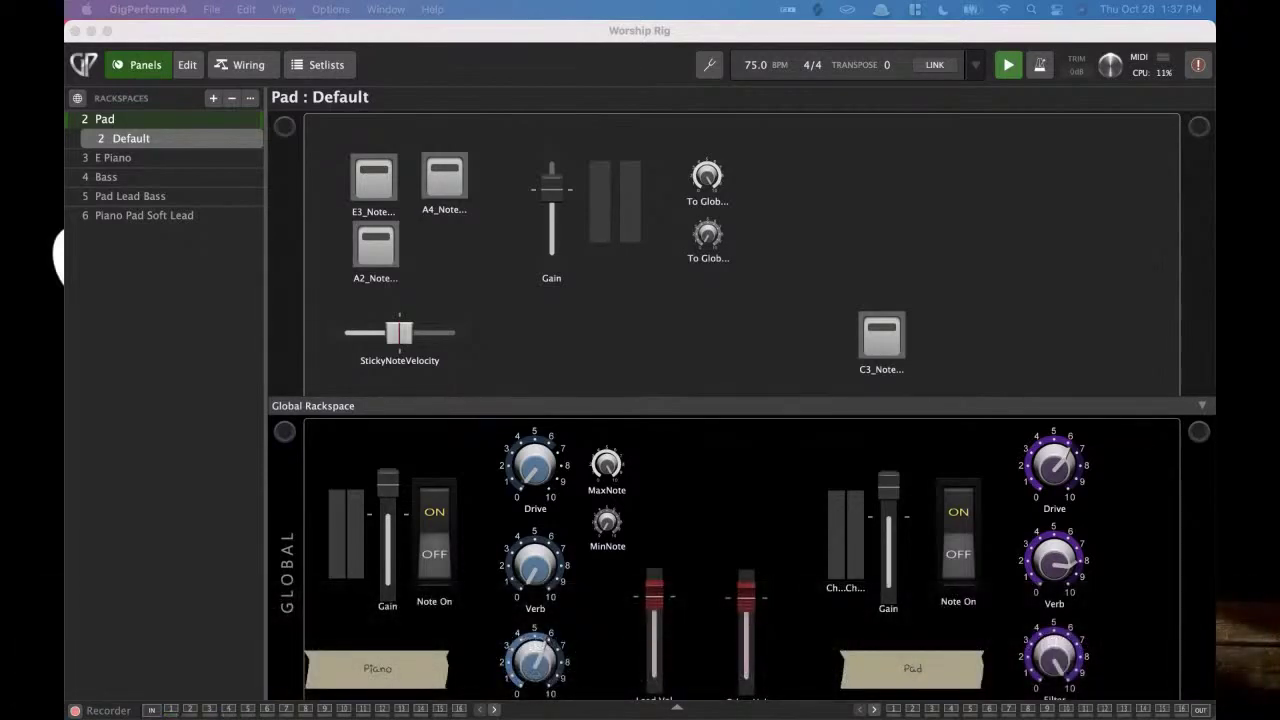
- Switch to the Pad Lead Bass rackspace and view its variation and rackspace properties without changing anything
{"action": "left_click", "coordinate": [168, 181]}
{"action": "left_click", "coordinate": [163, 197]}
{"action": "double_click", "coordinate": [163, 197]}
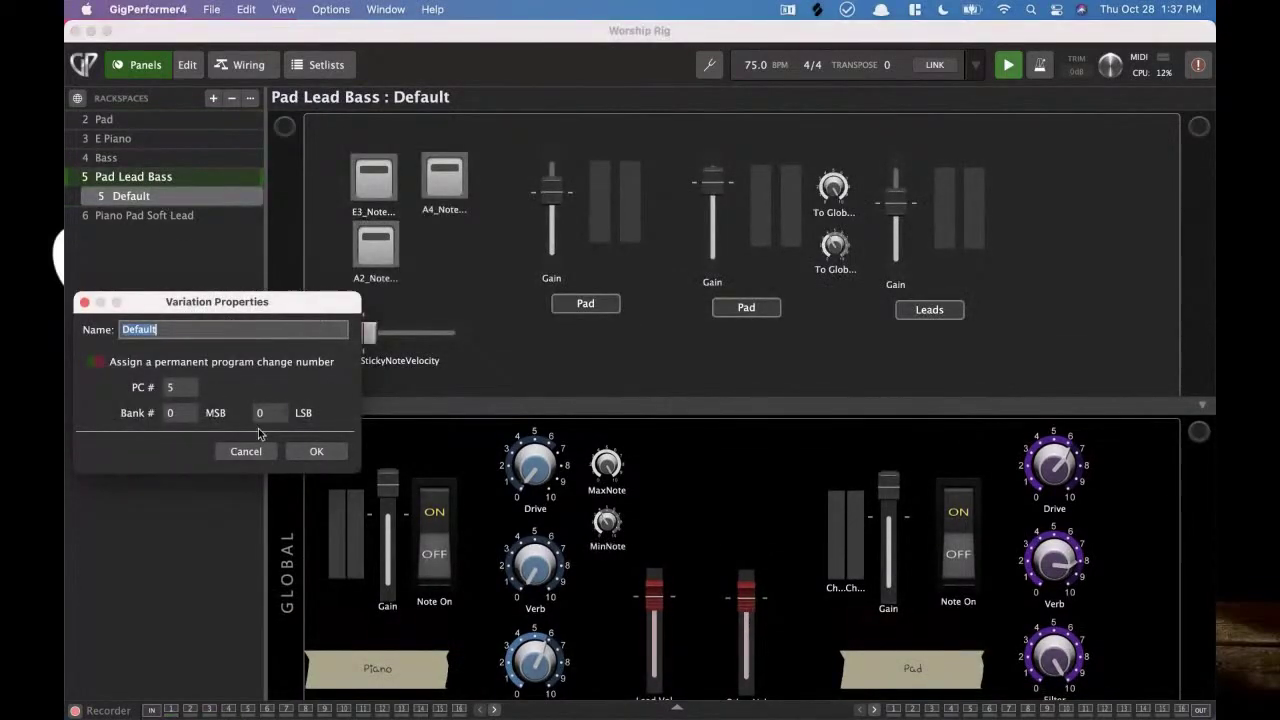
{"action": "left_click", "coordinate": [246, 451]}
{"action": "double_click", "coordinate": [130, 183]}
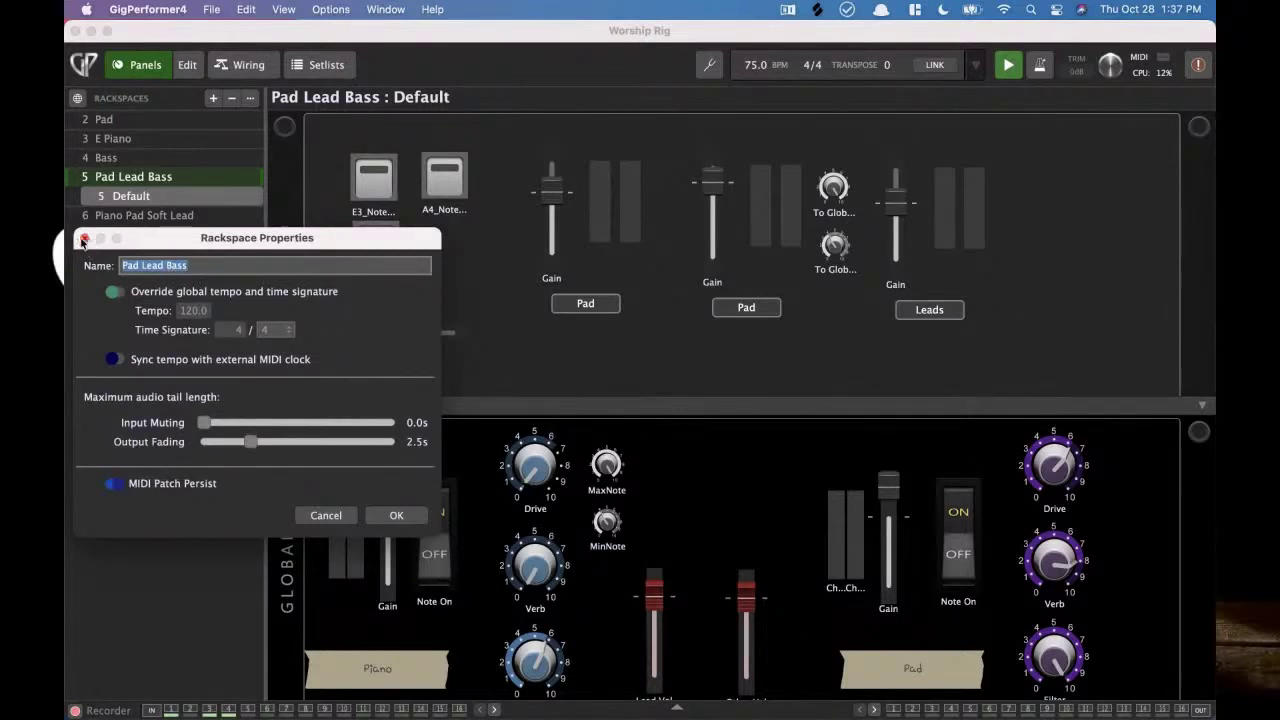
{"action": "left_click", "coordinate": [84, 239]}
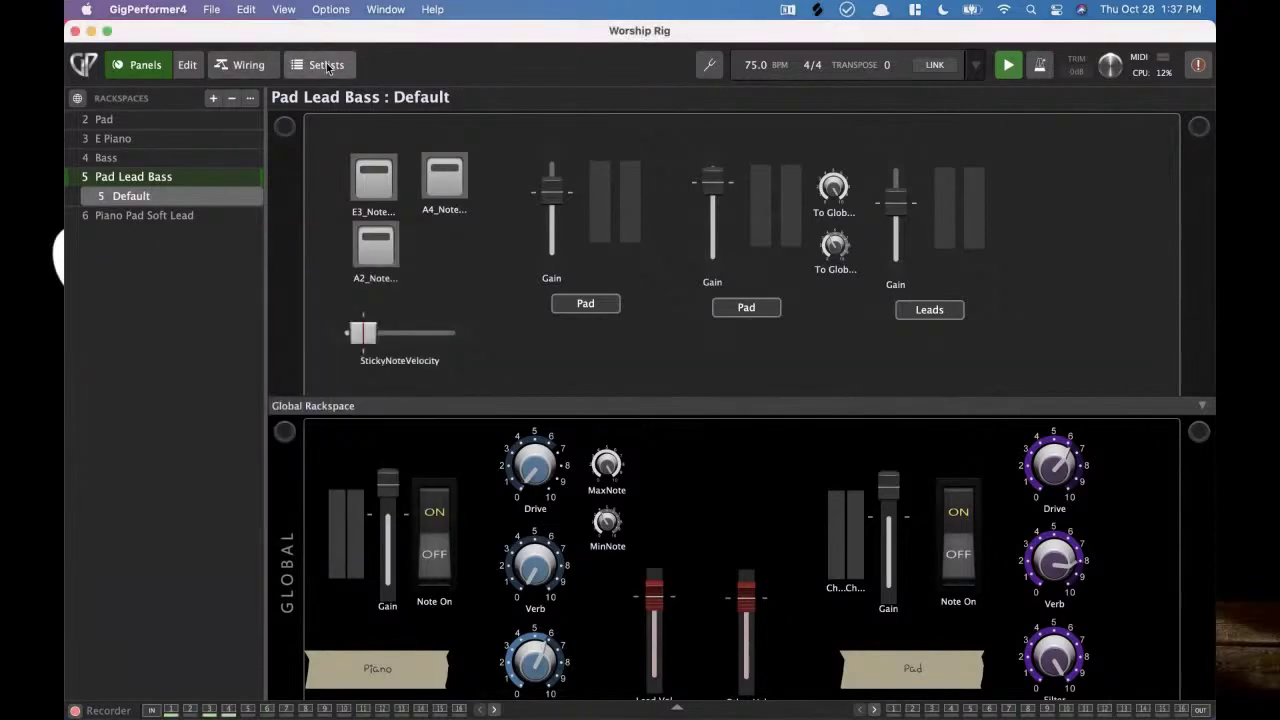
- Open the global rackspace and show its wiring view
{"action": "left_click", "coordinate": [77, 98]}
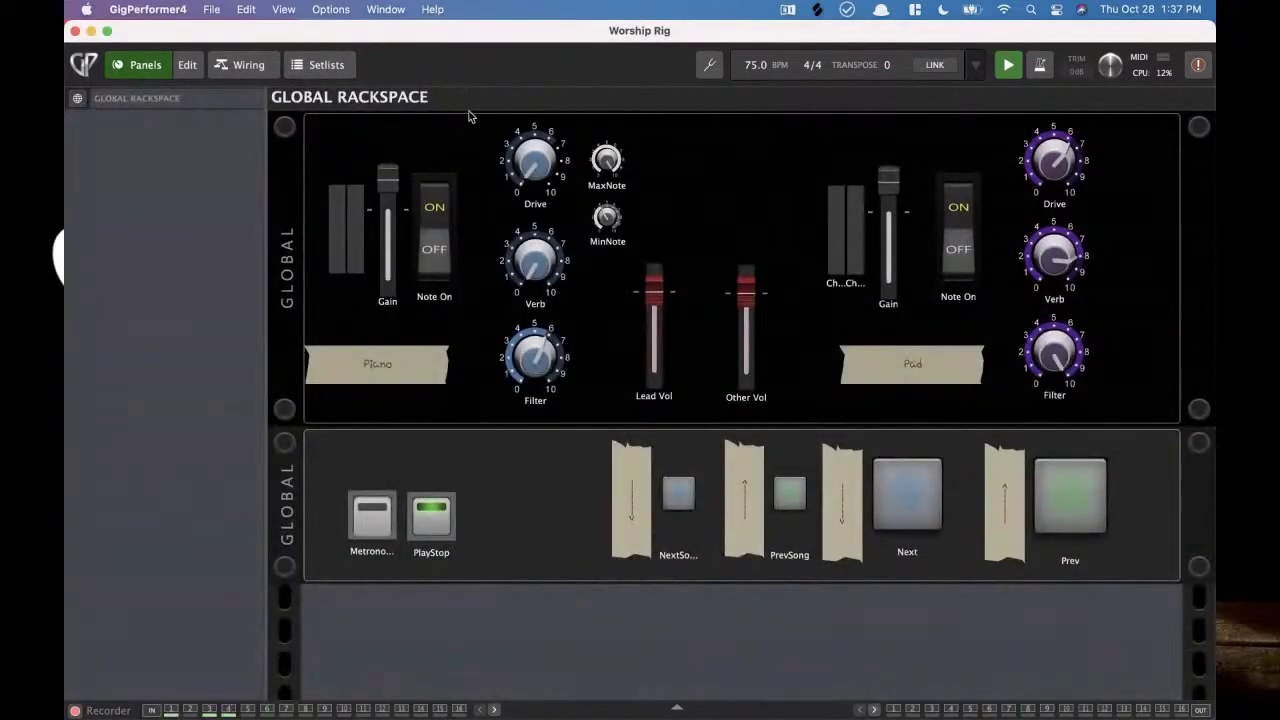
{"action": "left_click", "coordinate": [188, 70]}
{"action": "left_click", "coordinate": [186, 68]}
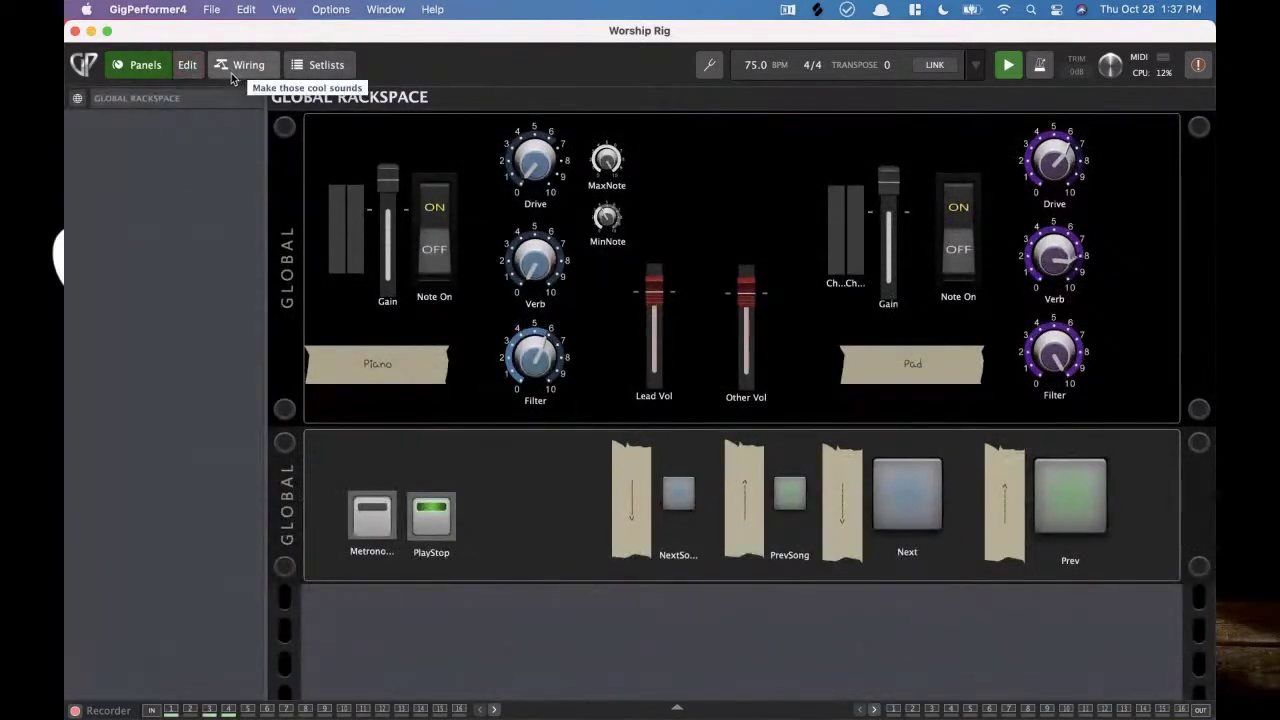
{"action": "left_click", "coordinate": [240, 70]}
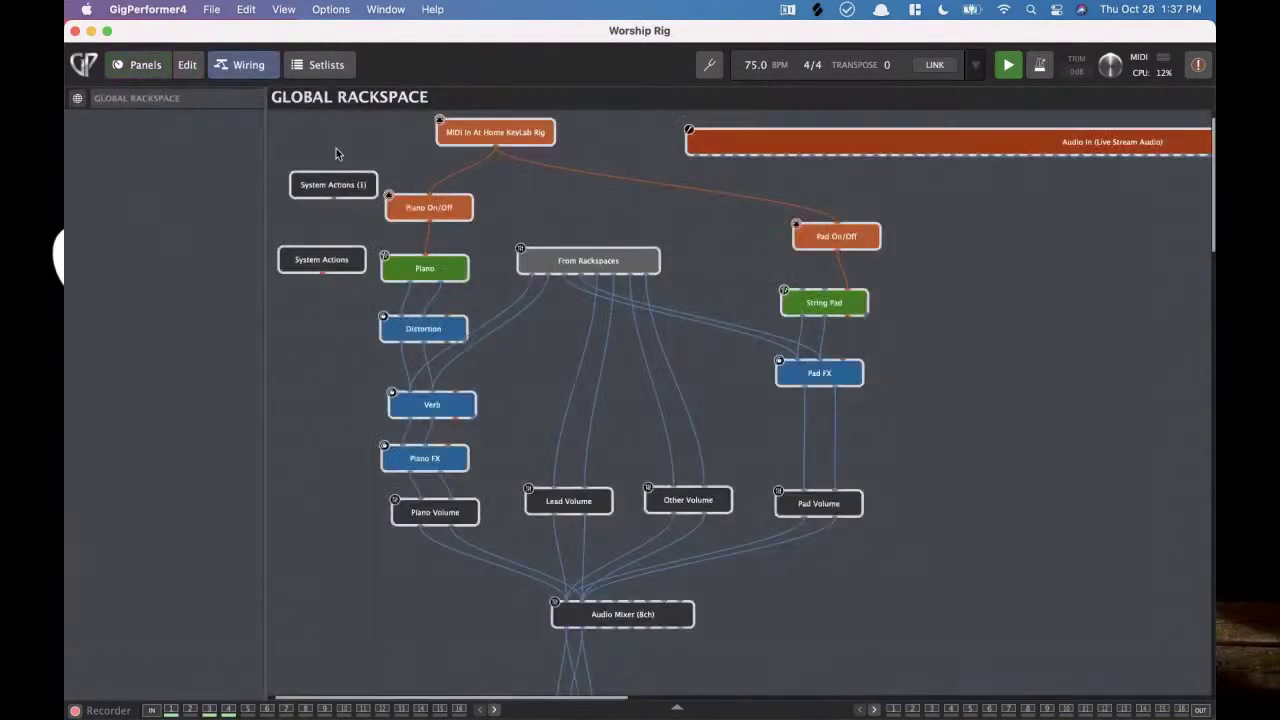
- Examine the block and remap list of the Piano On/Off MIDI filter and close the filter
{"action": "double_click", "coordinate": [432, 212]}
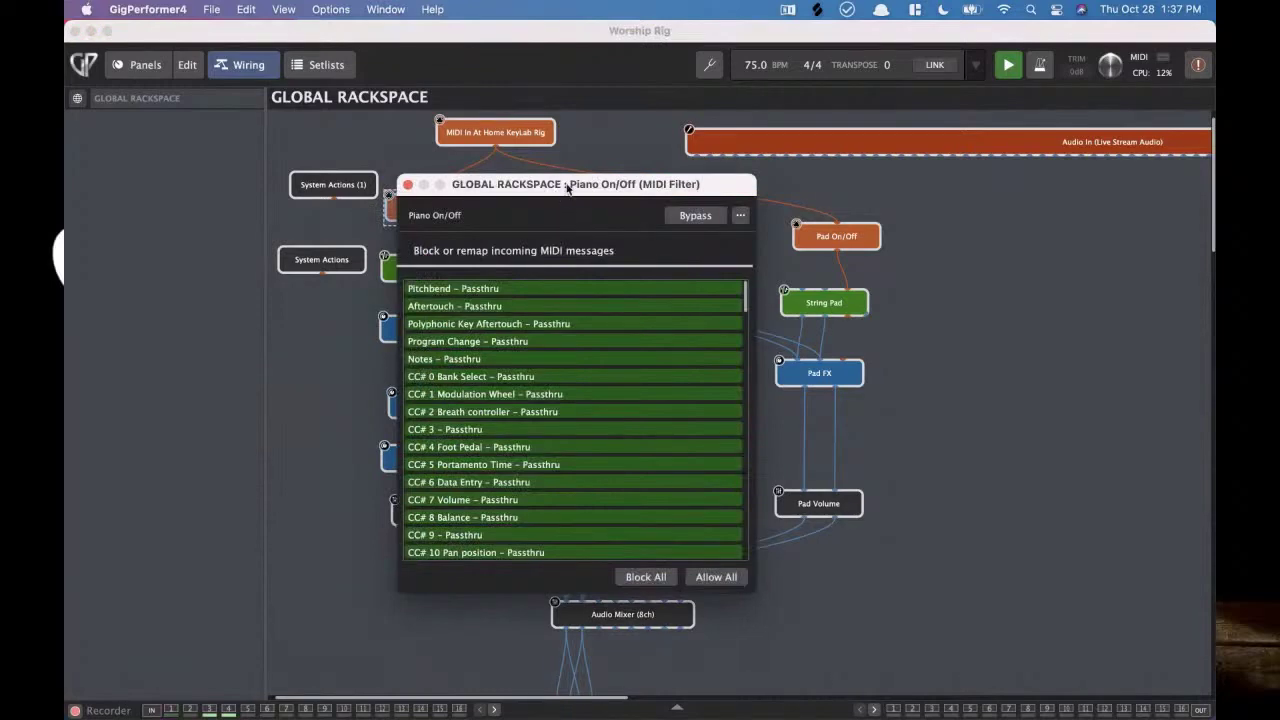
{"action": "left_click_drag", "start_coordinate": [545, 188], "coordinate": [760, 190]}
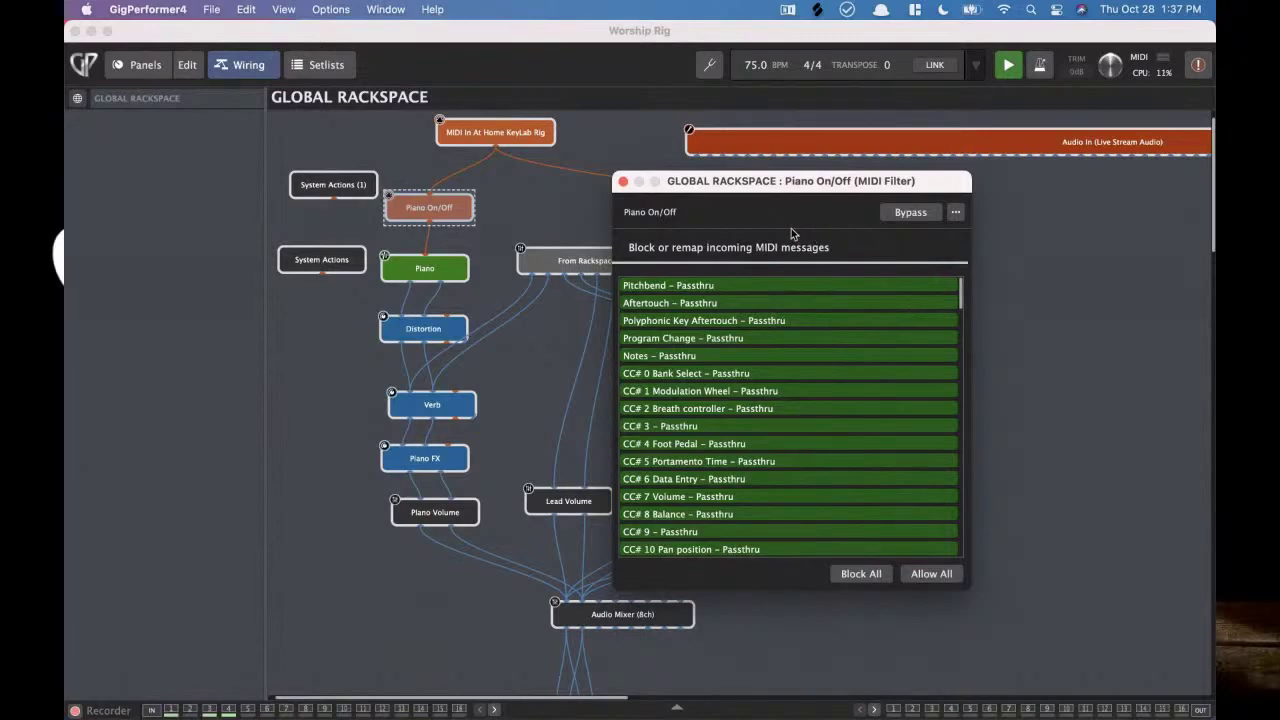
{"action": "scroll", "coordinate": [746, 470], "scroll_direction": "down", "scroll_amount": 9}
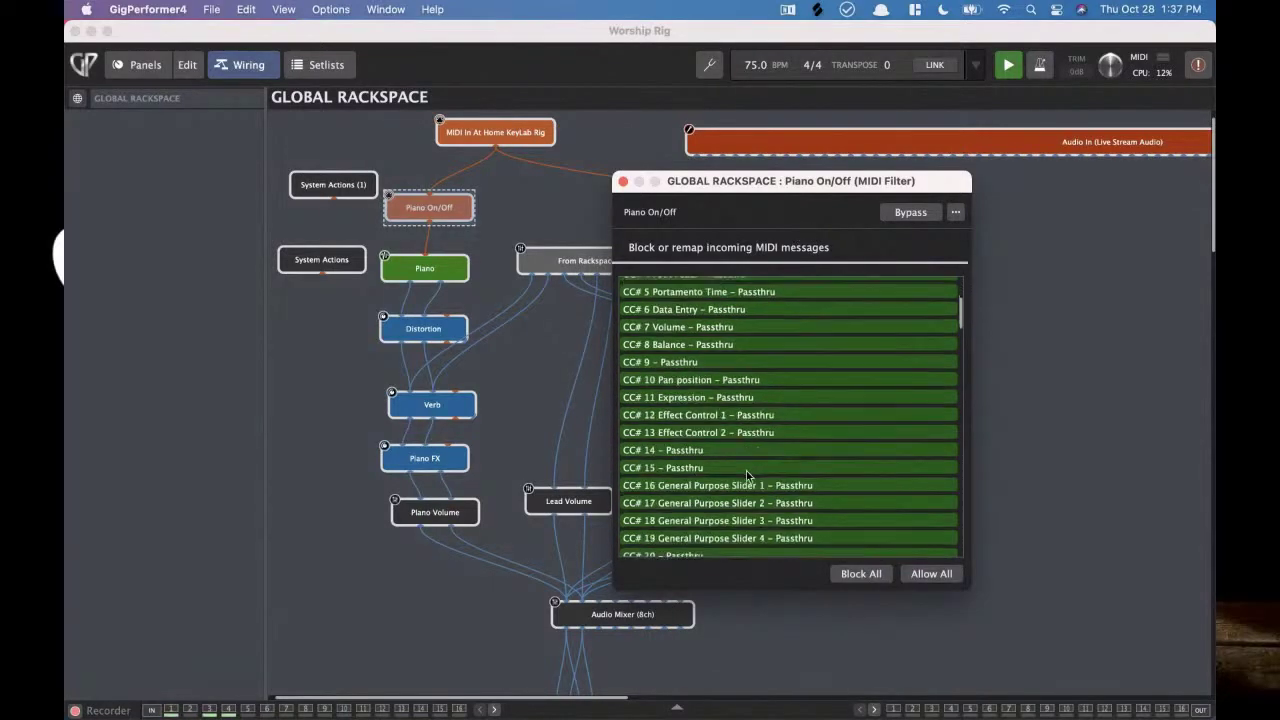
{"action": "scroll", "coordinate": [721, 465], "scroll_direction": "down", "scroll_amount": 3}
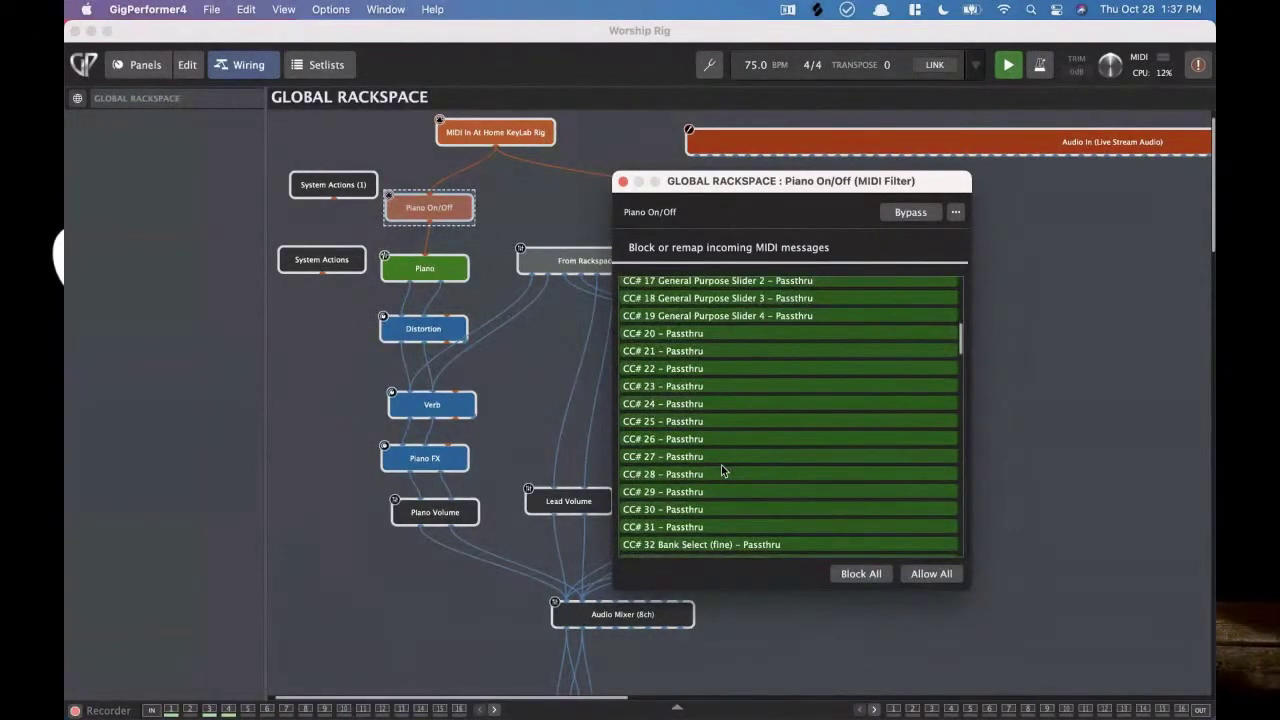
{"action": "scroll", "coordinate": [721, 465], "scroll_direction": "down", "scroll_amount": 3}
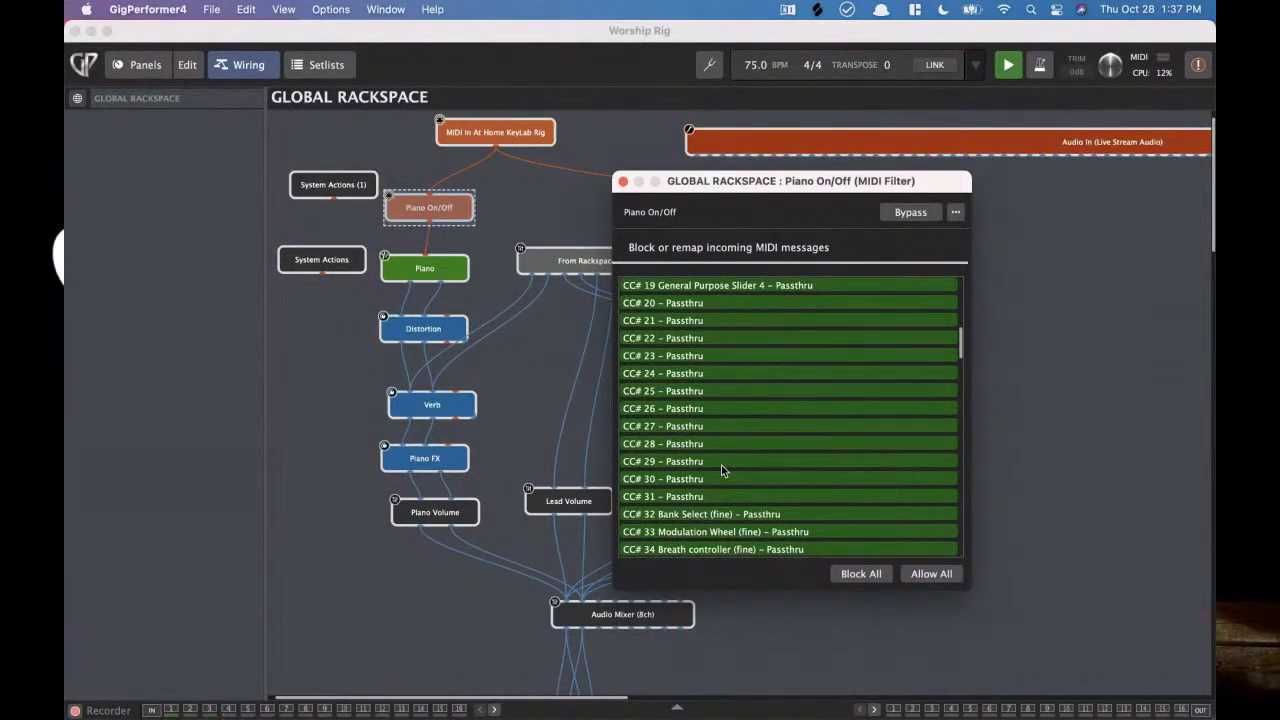
{"action": "scroll", "coordinate": [721, 465], "scroll_direction": "down", "scroll_amount": 16}
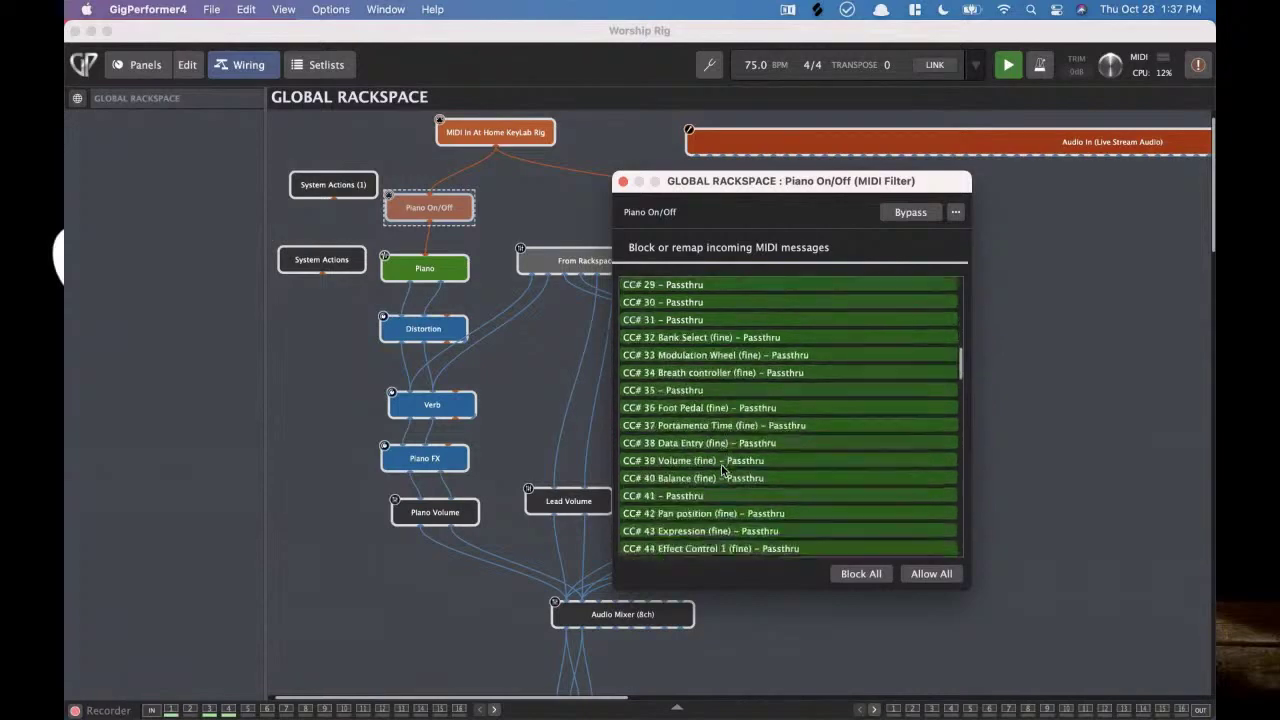
{"action": "scroll", "coordinate": [742, 458], "scroll_direction": "down", "scroll_amount": 10}
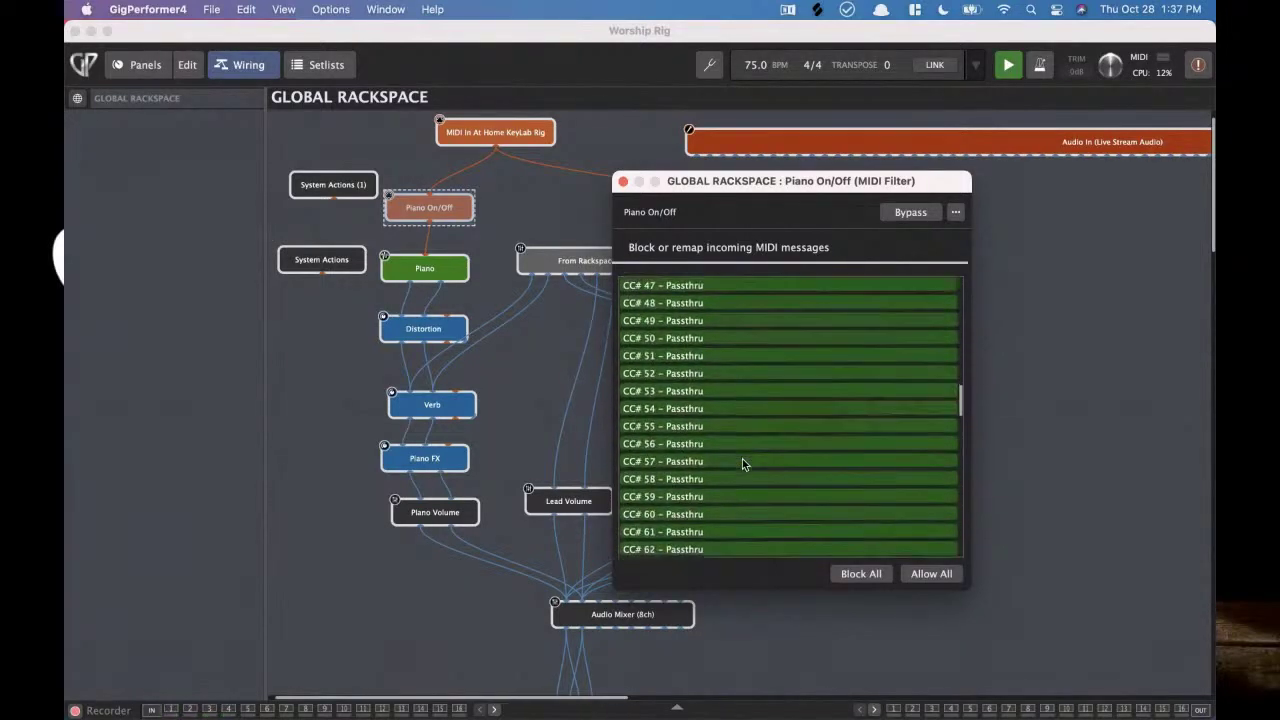
{"action": "scroll", "coordinate": [742, 458], "scroll_direction": "up", "scroll_amount": 20}
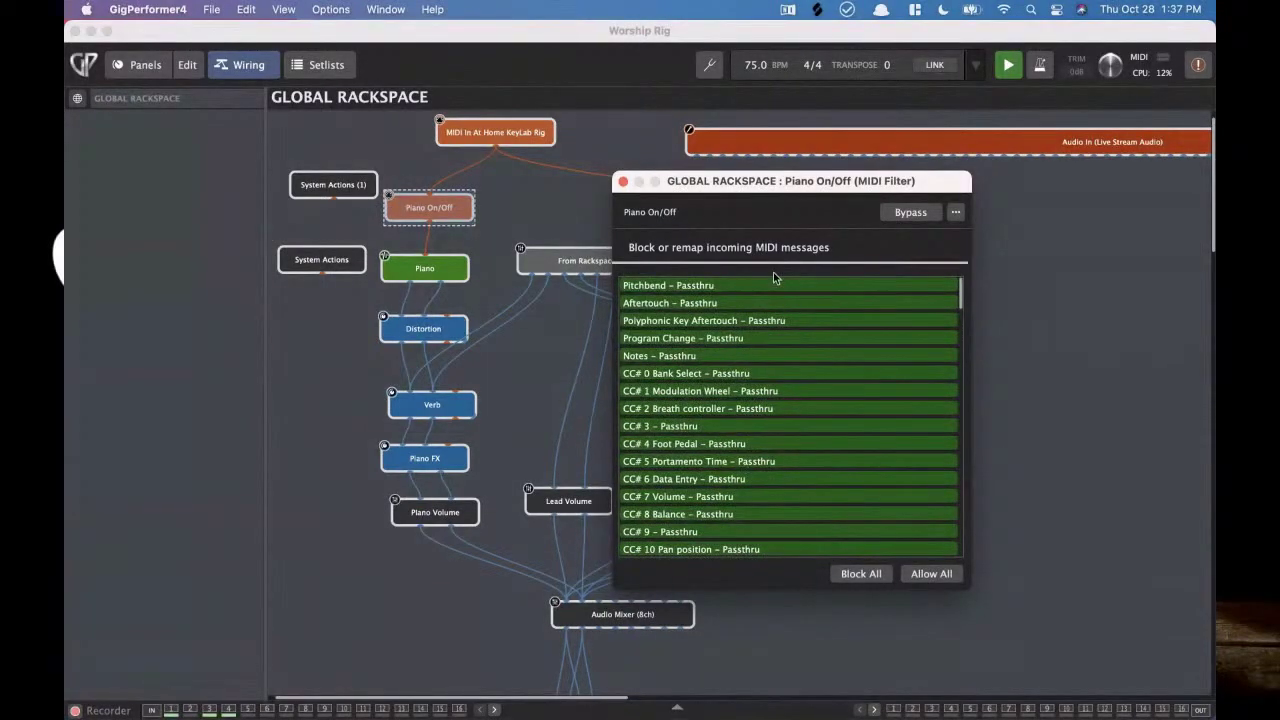
{"action": "left_click", "coordinate": [624, 182]}
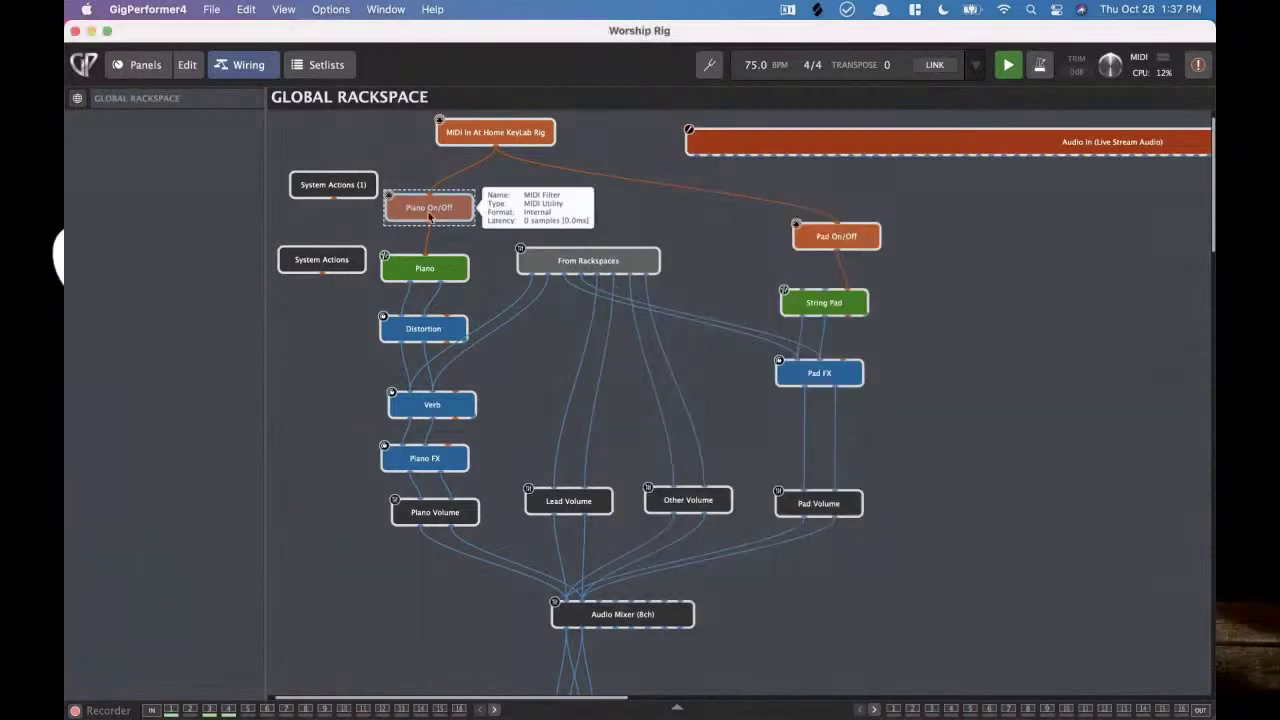
- Inspect the mapping of the Piano's Note On switch in the global panel's edit mode, and leave edit mode
{"action": "left_click", "coordinate": [140, 65]}
{"action": "left_click", "coordinate": [187, 64]}
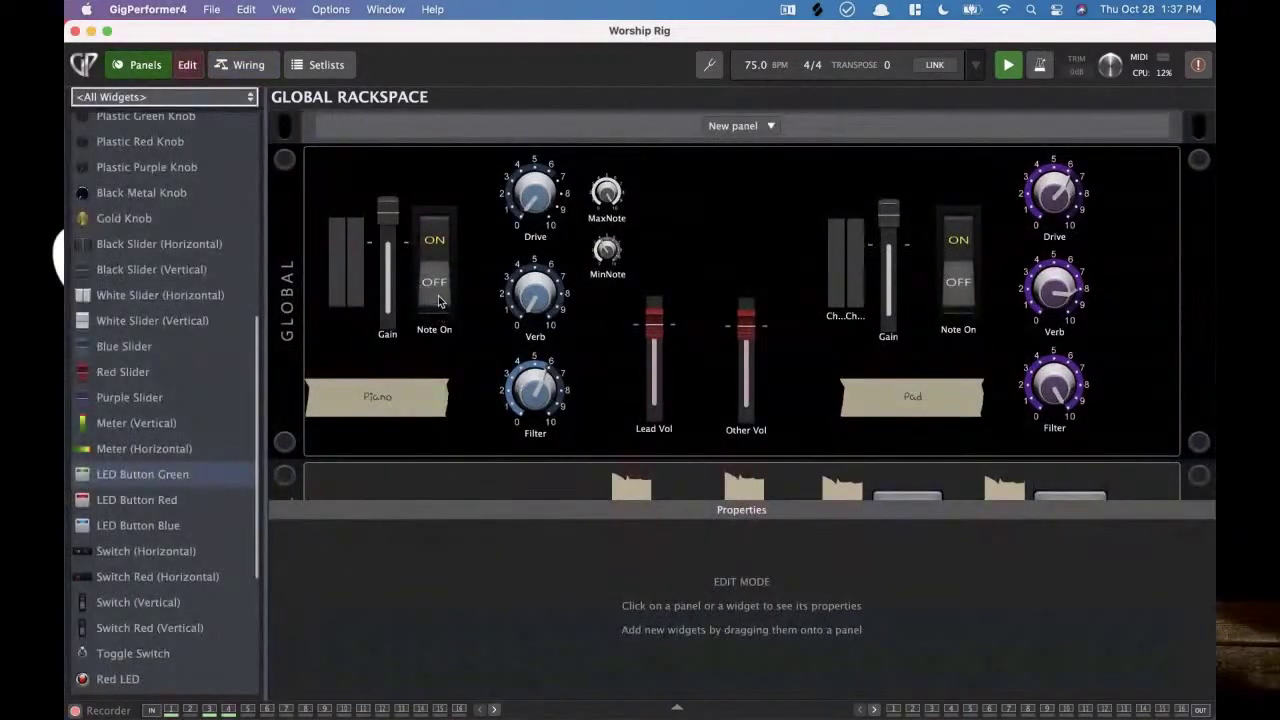
{"action": "left_click", "coordinate": [422, 288]}
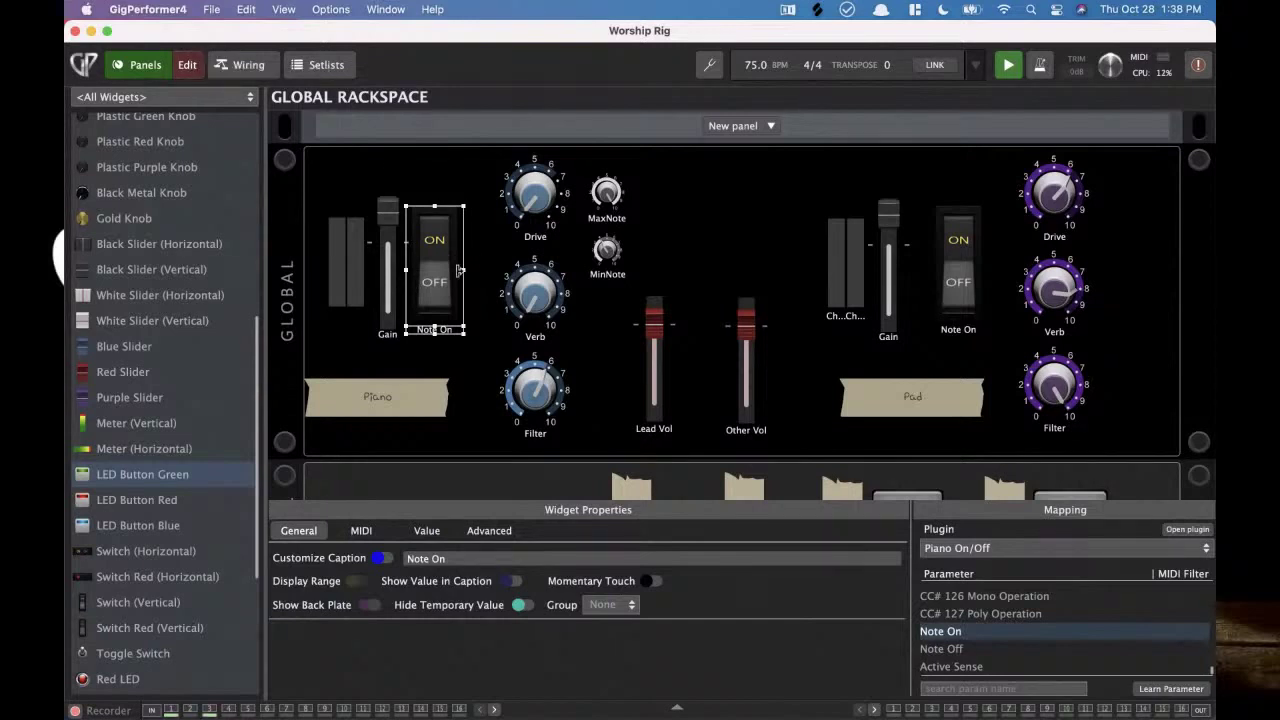
{"action": "left_click", "coordinate": [187, 64]}
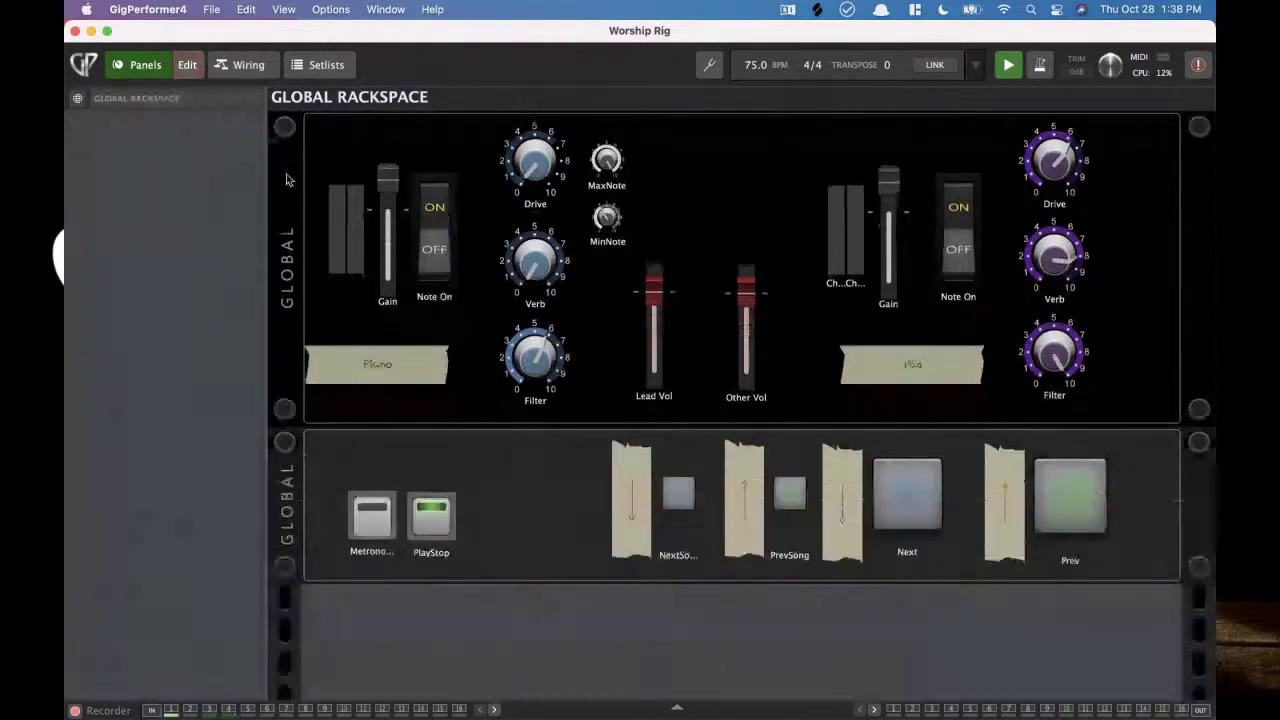
- Switch the Piano's Note On switch off and on twice to compare the sound, leaving it on
{"action": "left_click", "coordinate": [434, 260]}
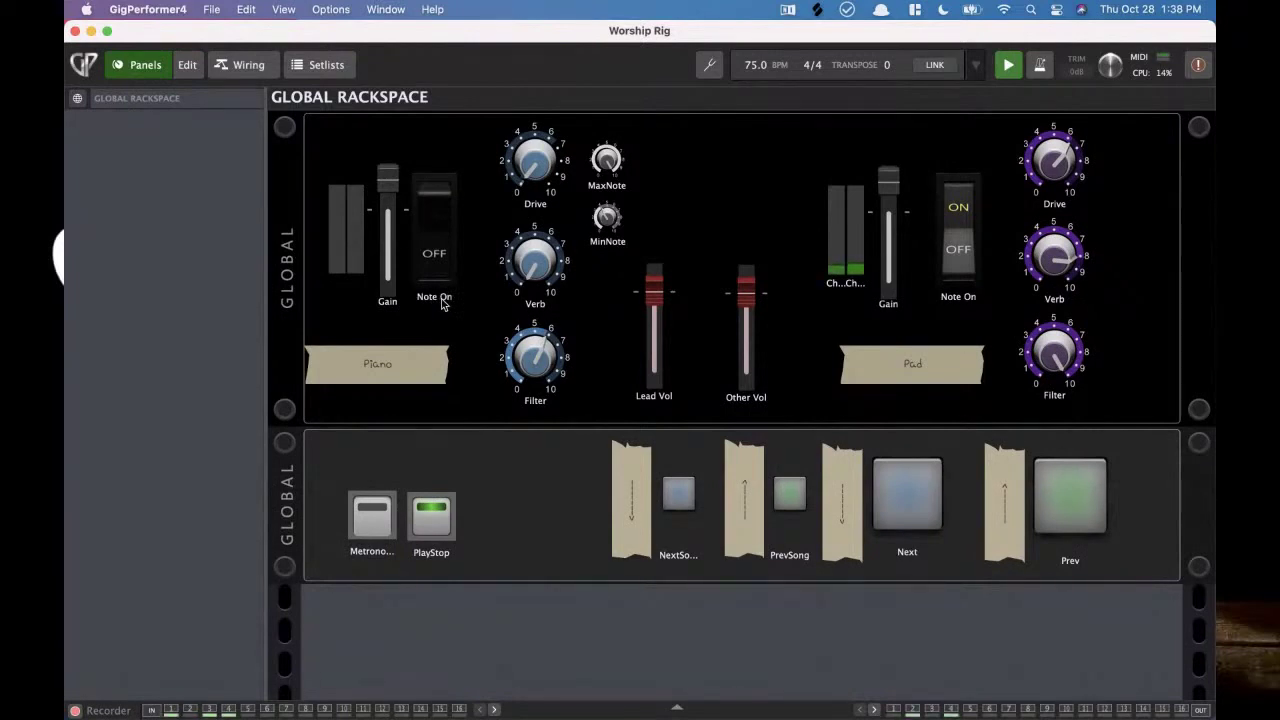
{"action": "left_click", "coordinate": [443, 272]}
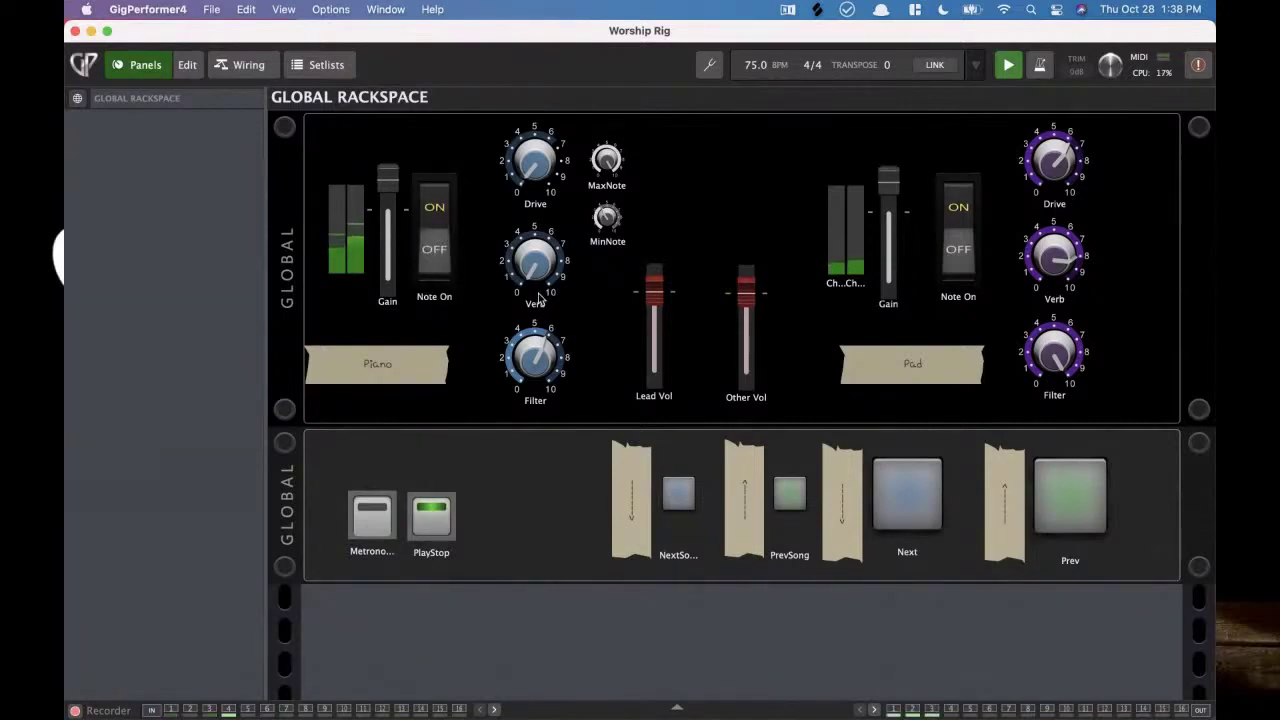
{"action": "left_click", "coordinate": [447, 275]}
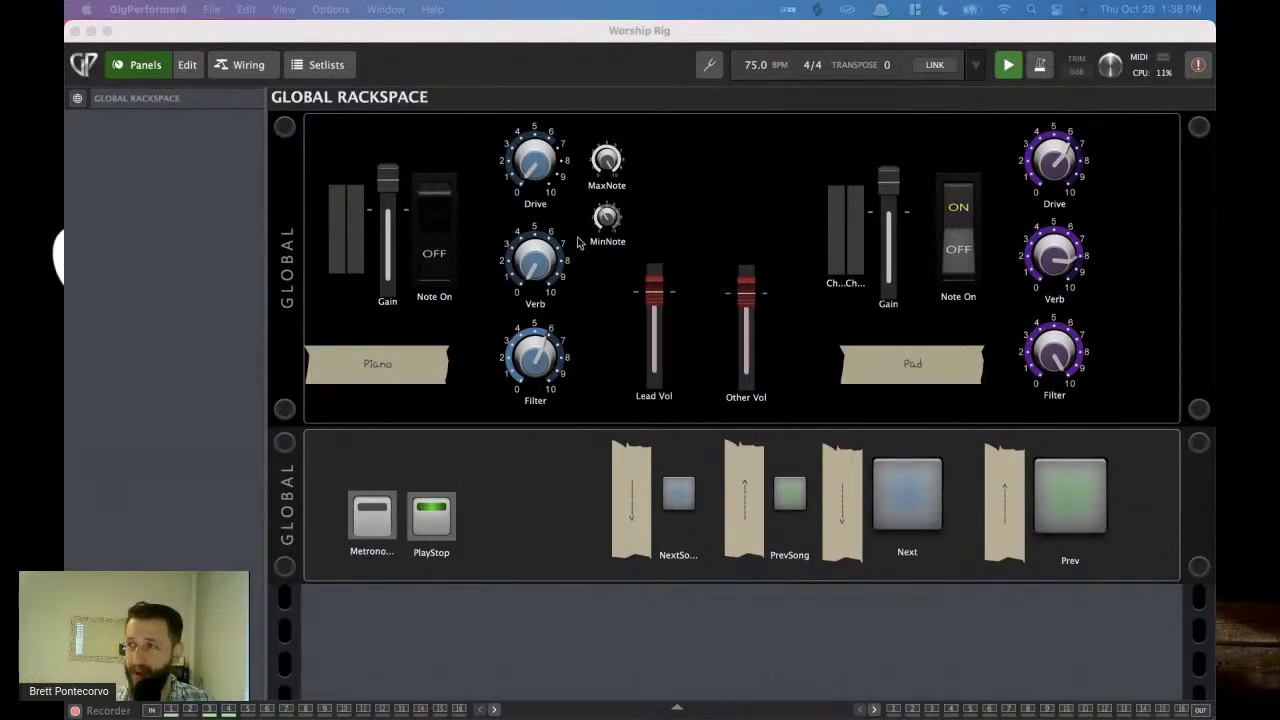
{"action": "left_click", "coordinate": [434, 208]}
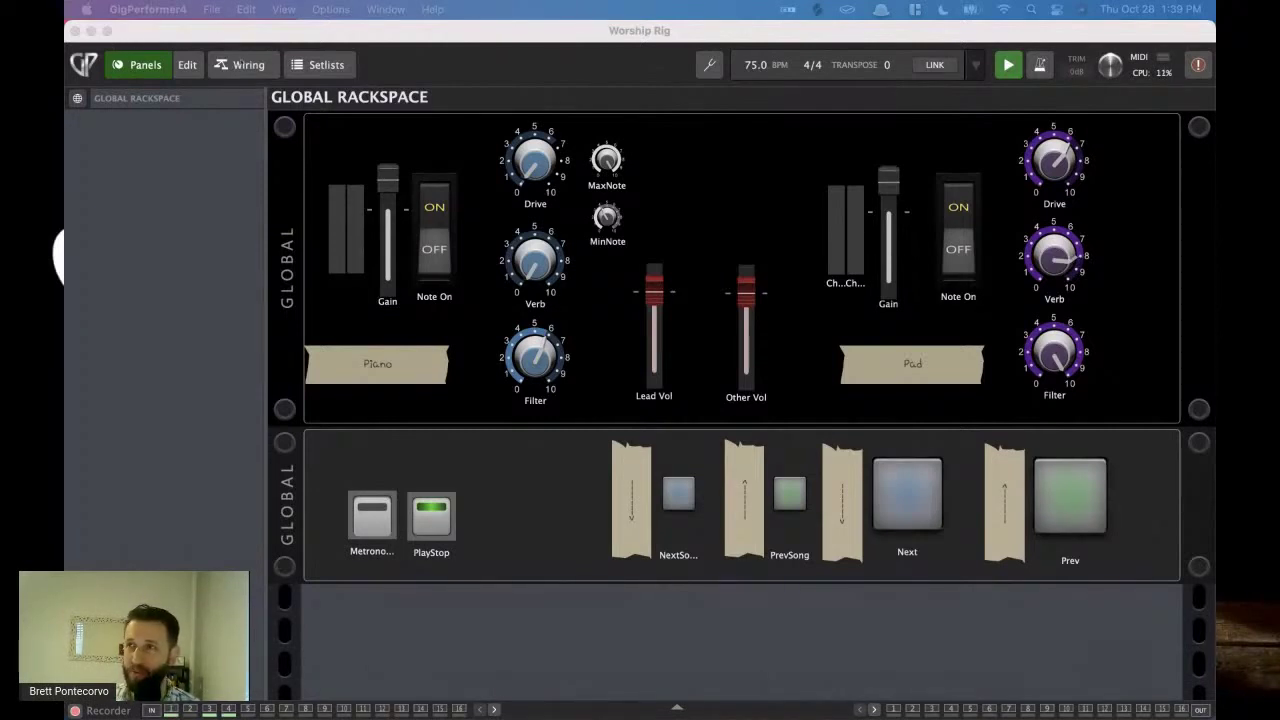
- Return to the global rackspace's wiring view and select the Piano plugin
{"action": "left_click", "coordinate": [240, 64]}
{"action": "left_click", "coordinate": [427, 269]}
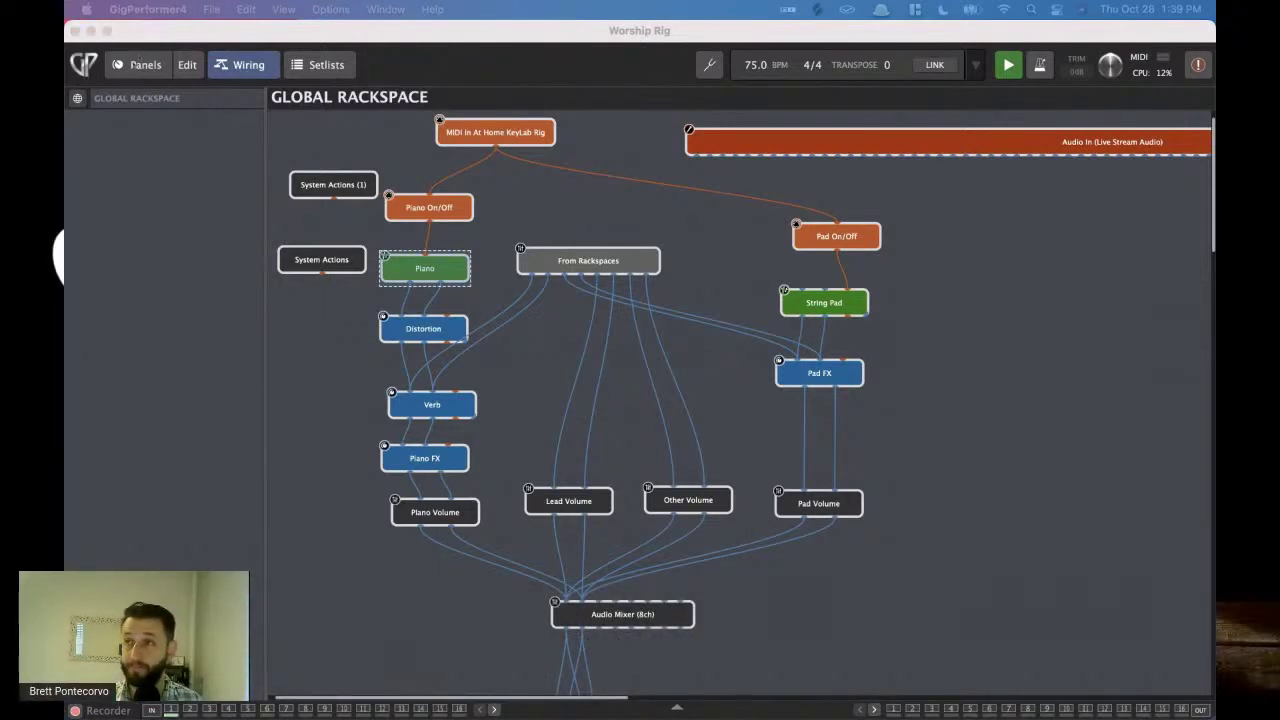
- Go from the global rackspace to the Pad Lead Bass panels, and collapse and reopen the Global Rackspace panel area to compare views
{"action": "left_click", "coordinate": [138, 64]}
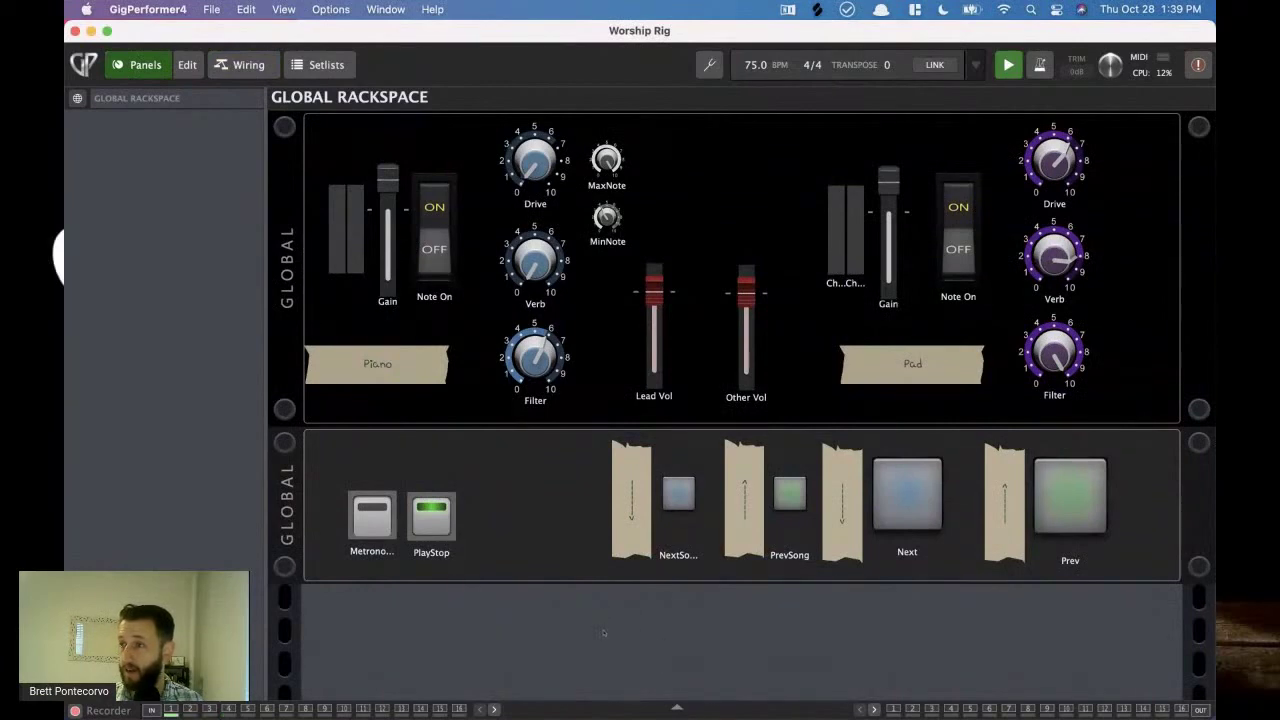
{"action": "key", "text": "super+g"}
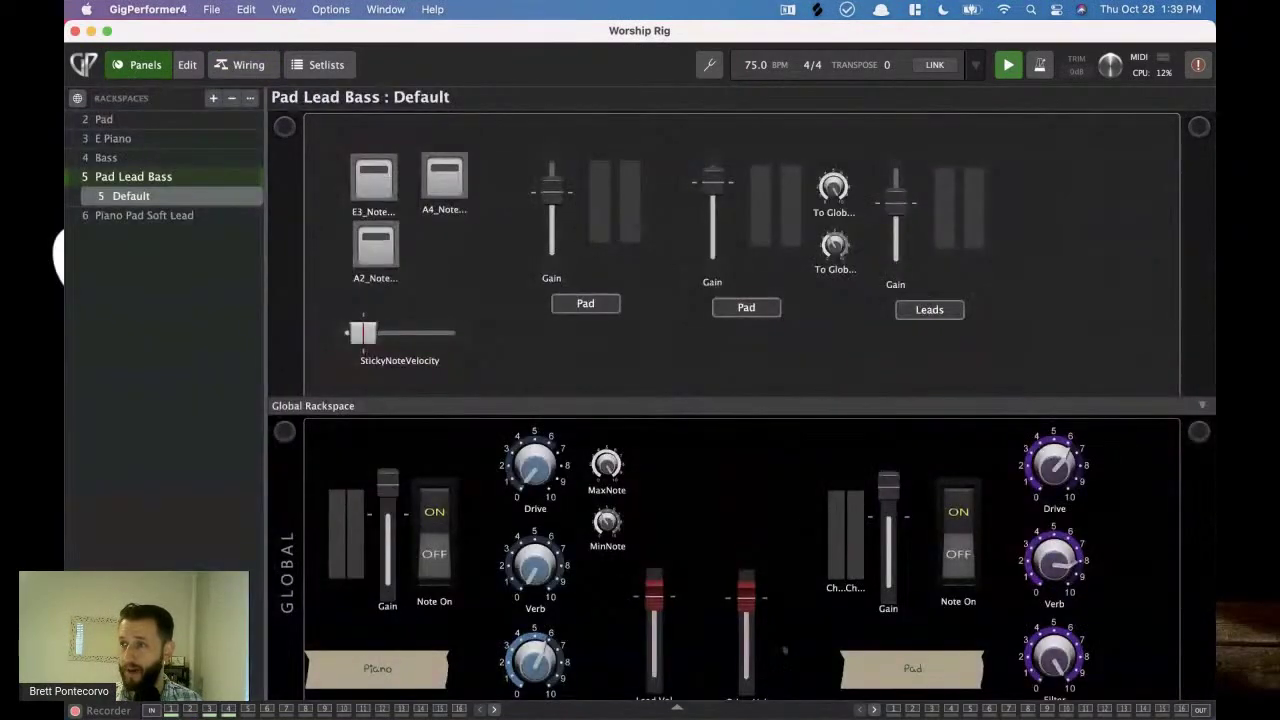
{"action": "left_click_drag", "start_coordinate": [700, 405], "coordinate": [672, 410]}
{"action": "left_click", "coordinate": [671, 410]}
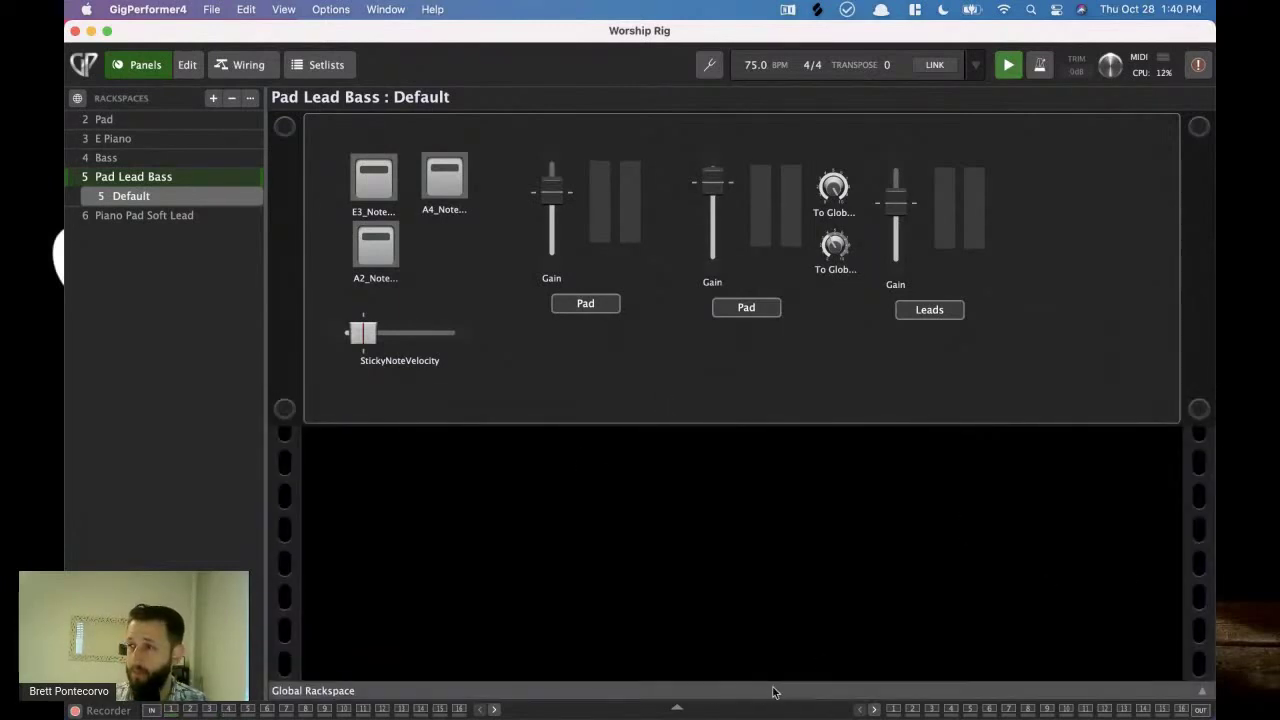
{"action": "left_click_drag", "start_coordinate": [758, 696], "coordinate": [592, 404]}
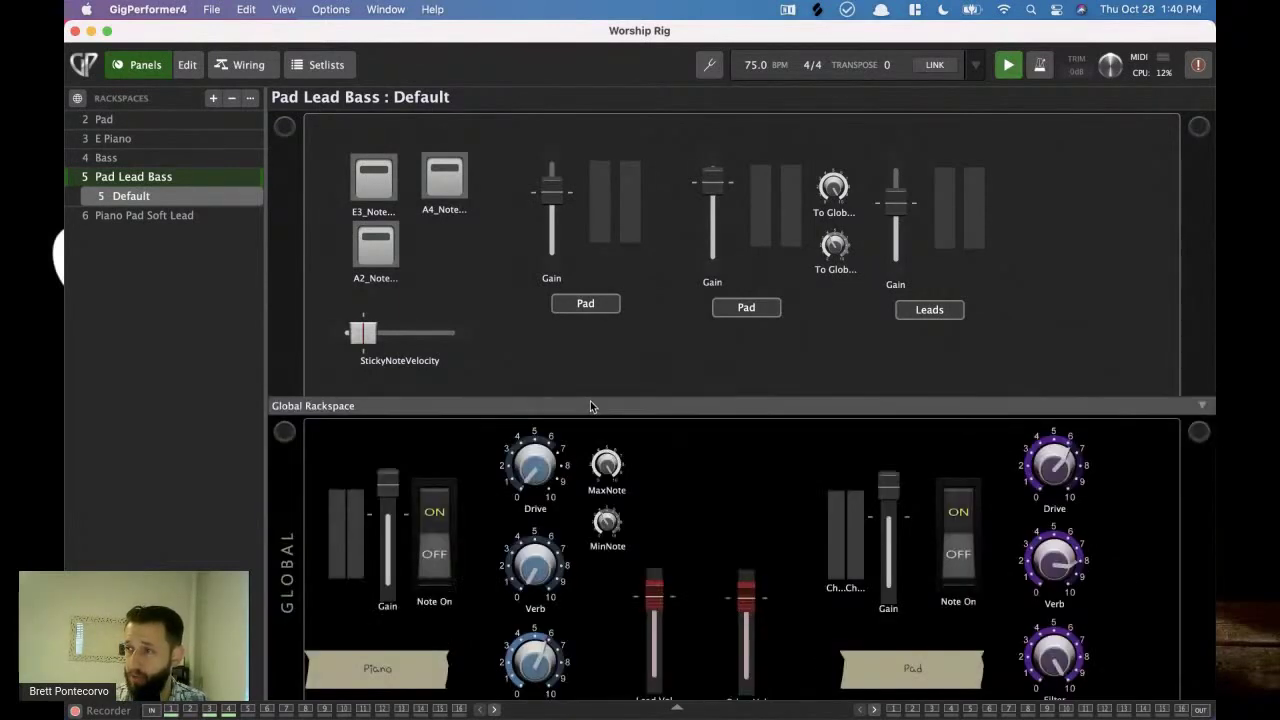
{"action": "left_click", "coordinate": [445, 412]}
{"action": "left_click", "coordinate": [624, 681]}
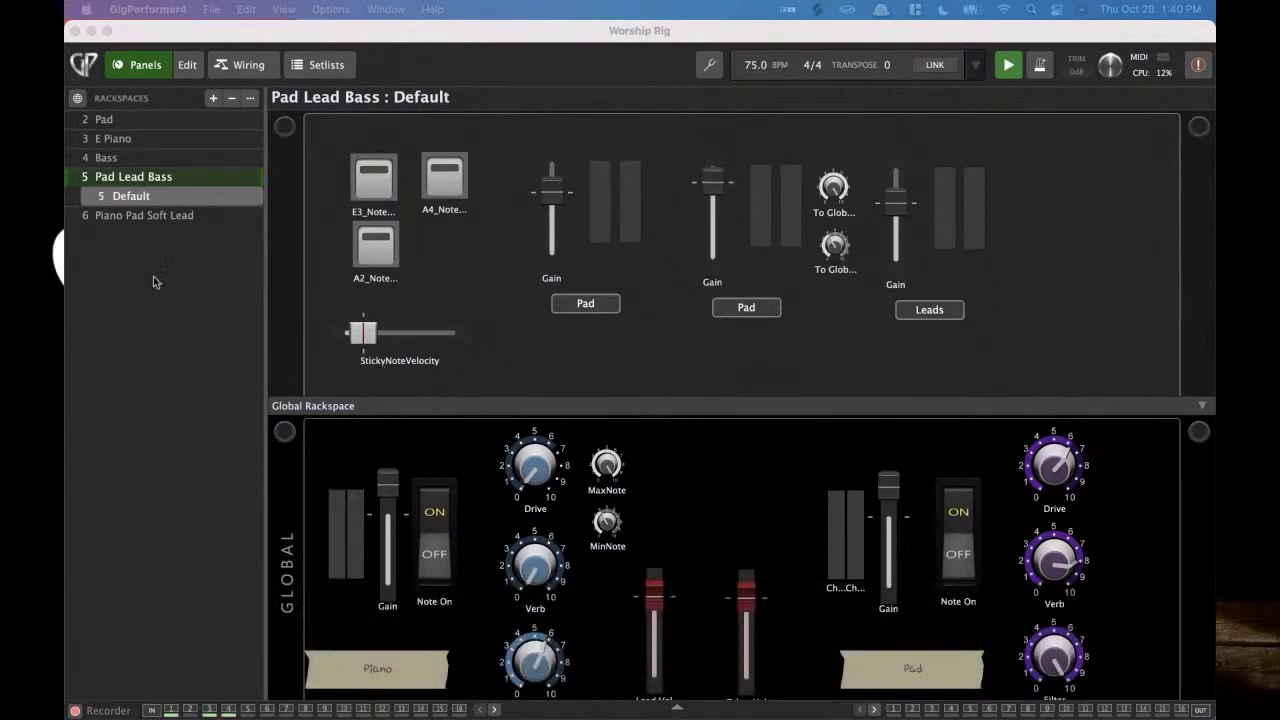
- View the wiring of the Pad Lead Bass and E Piano rackspaces, inspecting E Piano's Kontakt instrument and closing its window
{"action": "left_click", "coordinate": [248, 66]}
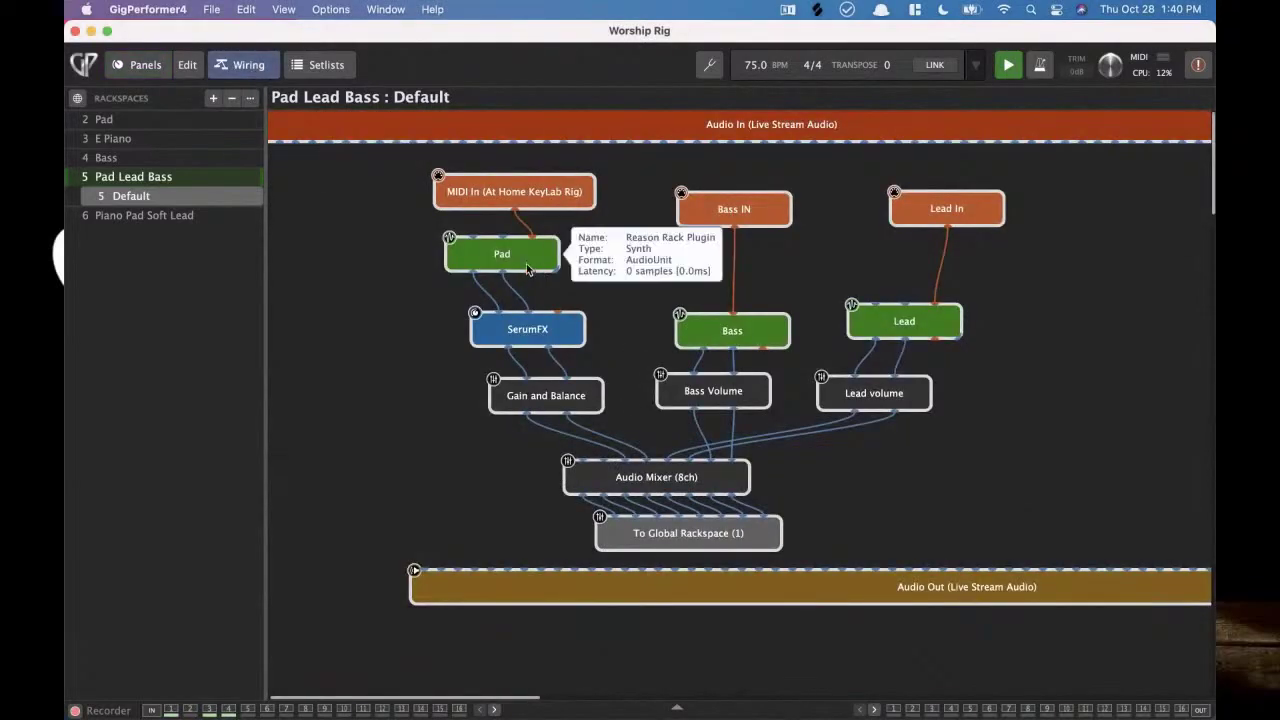
{"action": "left_click", "coordinate": [115, 138]}
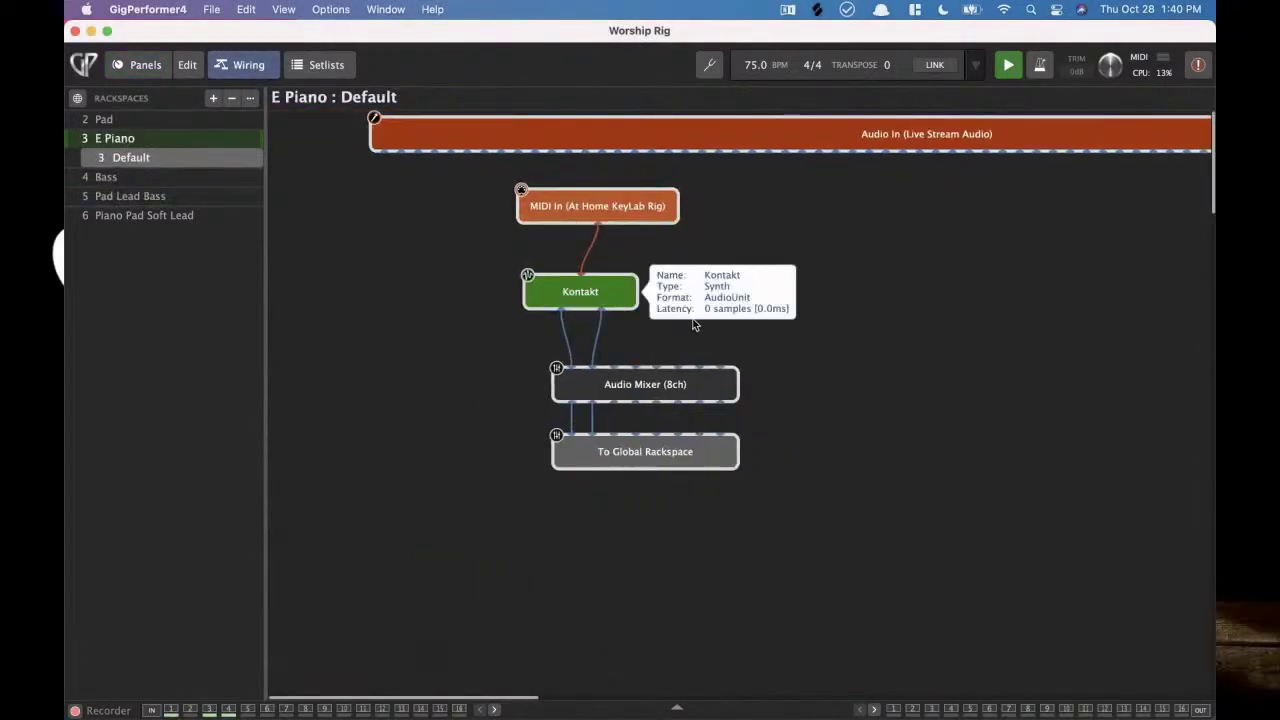
{"action": "double_click", "coordinate": [580, 291]}
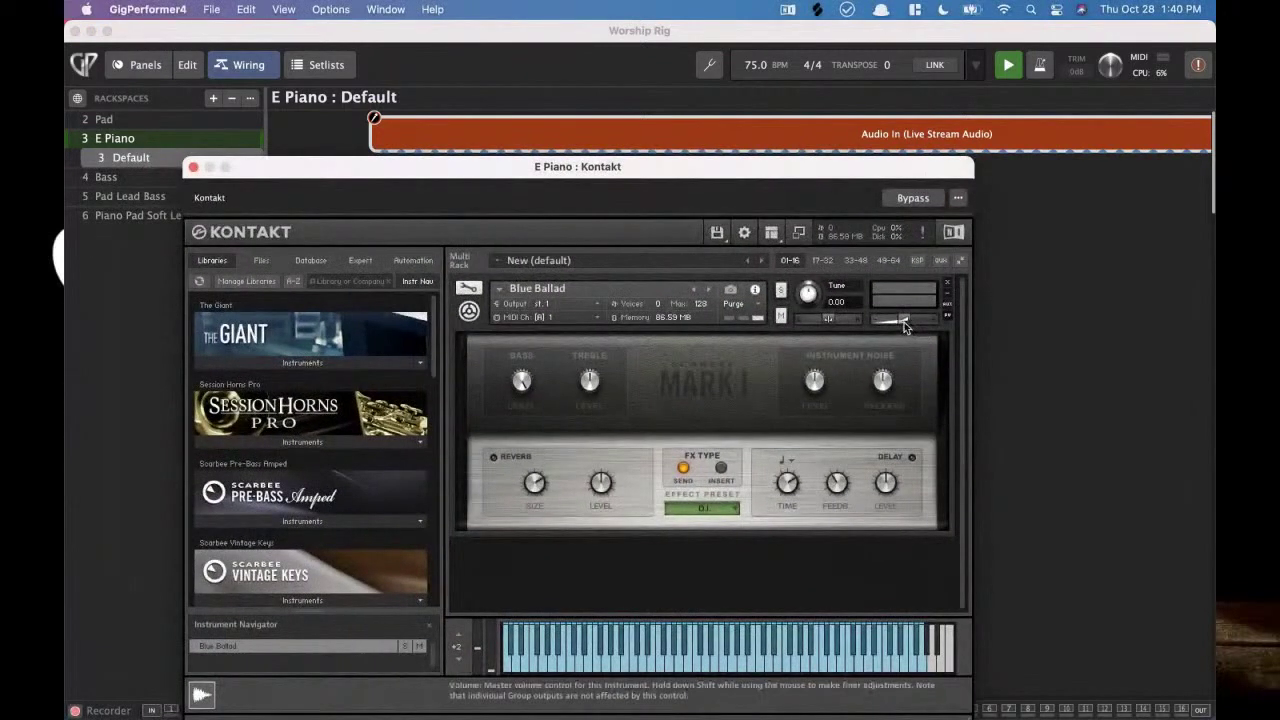
{"action": "left_click", "coordinate": [904, 322]}
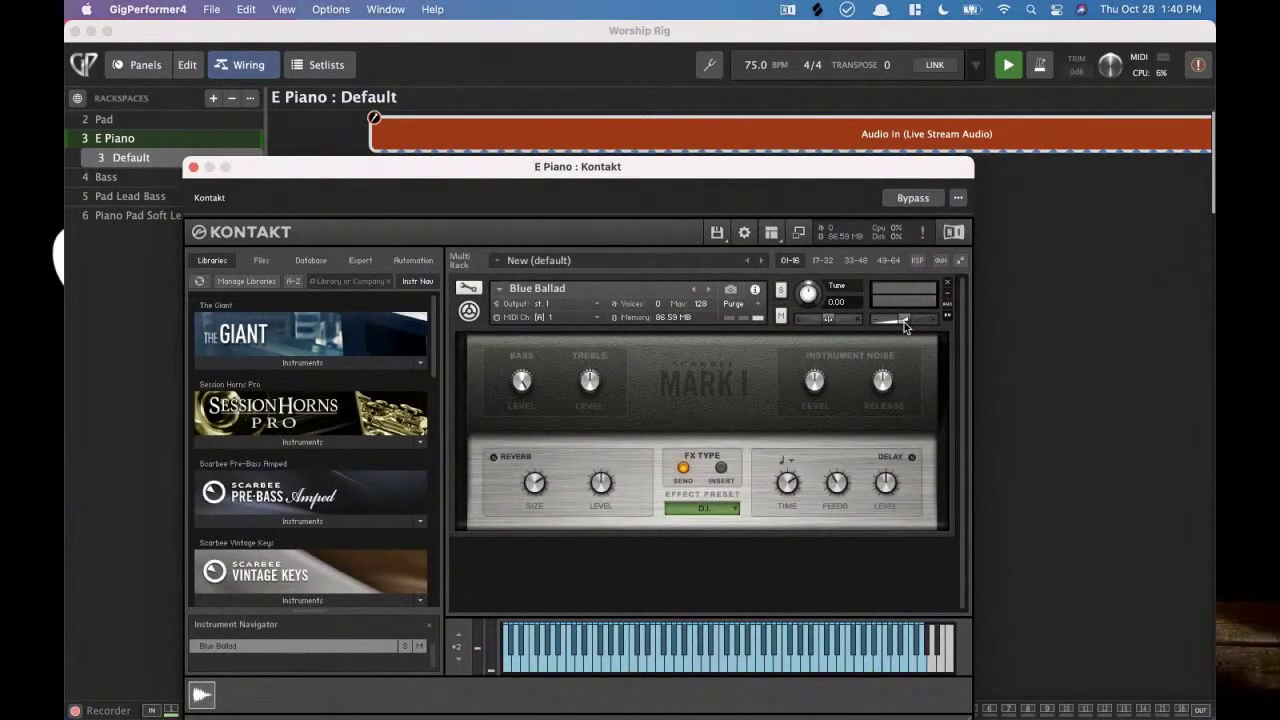
{"action": "left_click", "coordinate": [194, 169]}
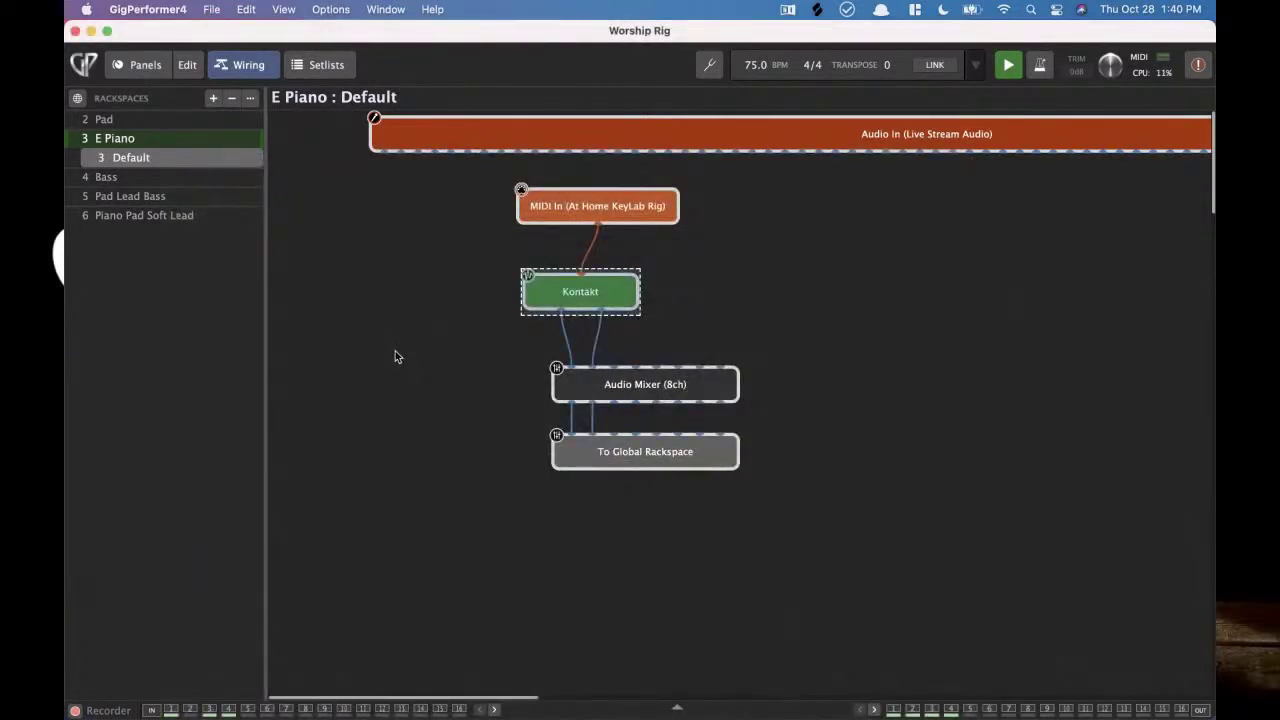